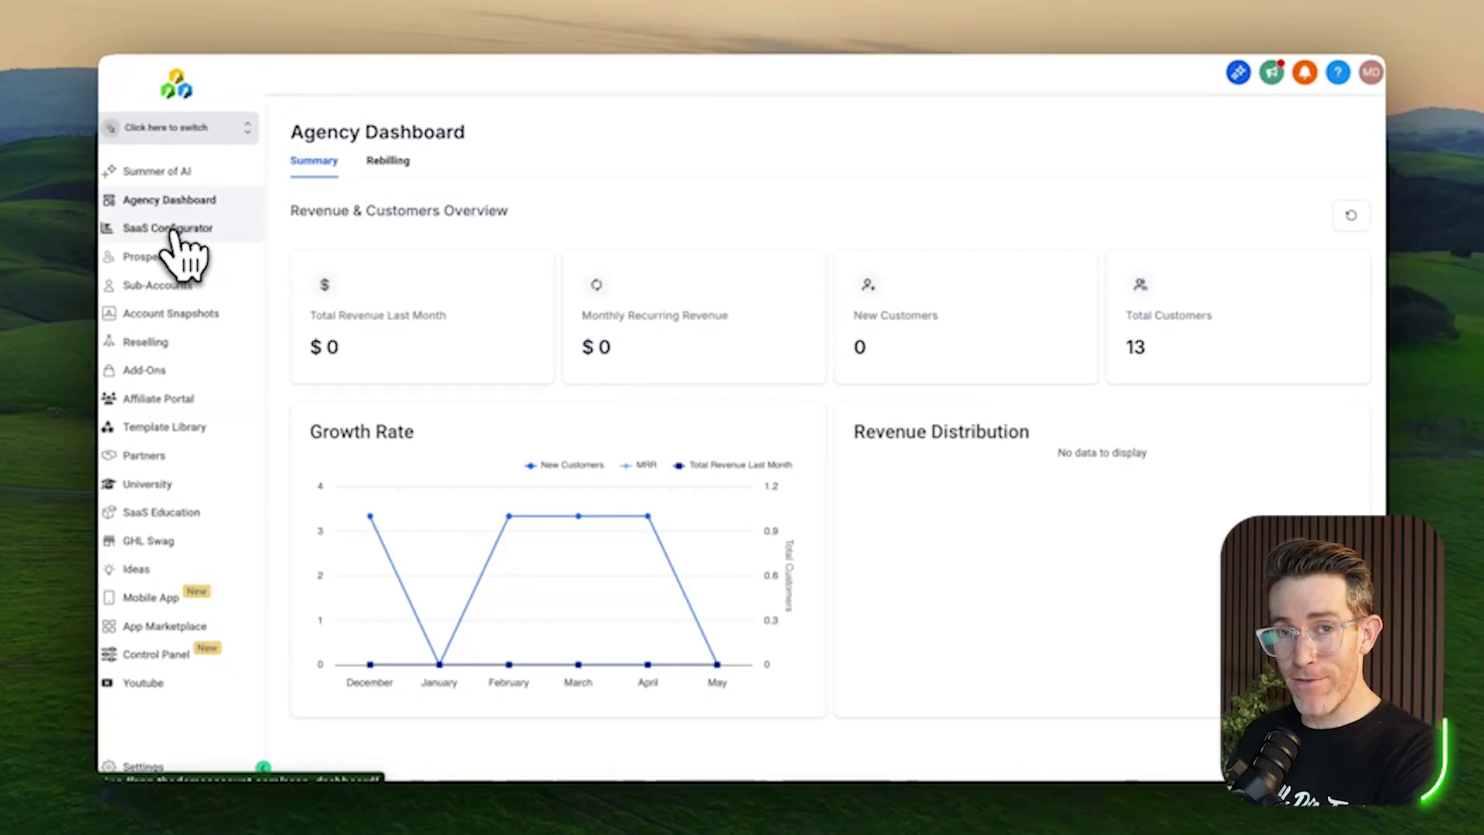
# Step: Open the SaaS Configure tab listing the HLPT Demo sub-account and its 2 products
pyautogui.click(172, 231)
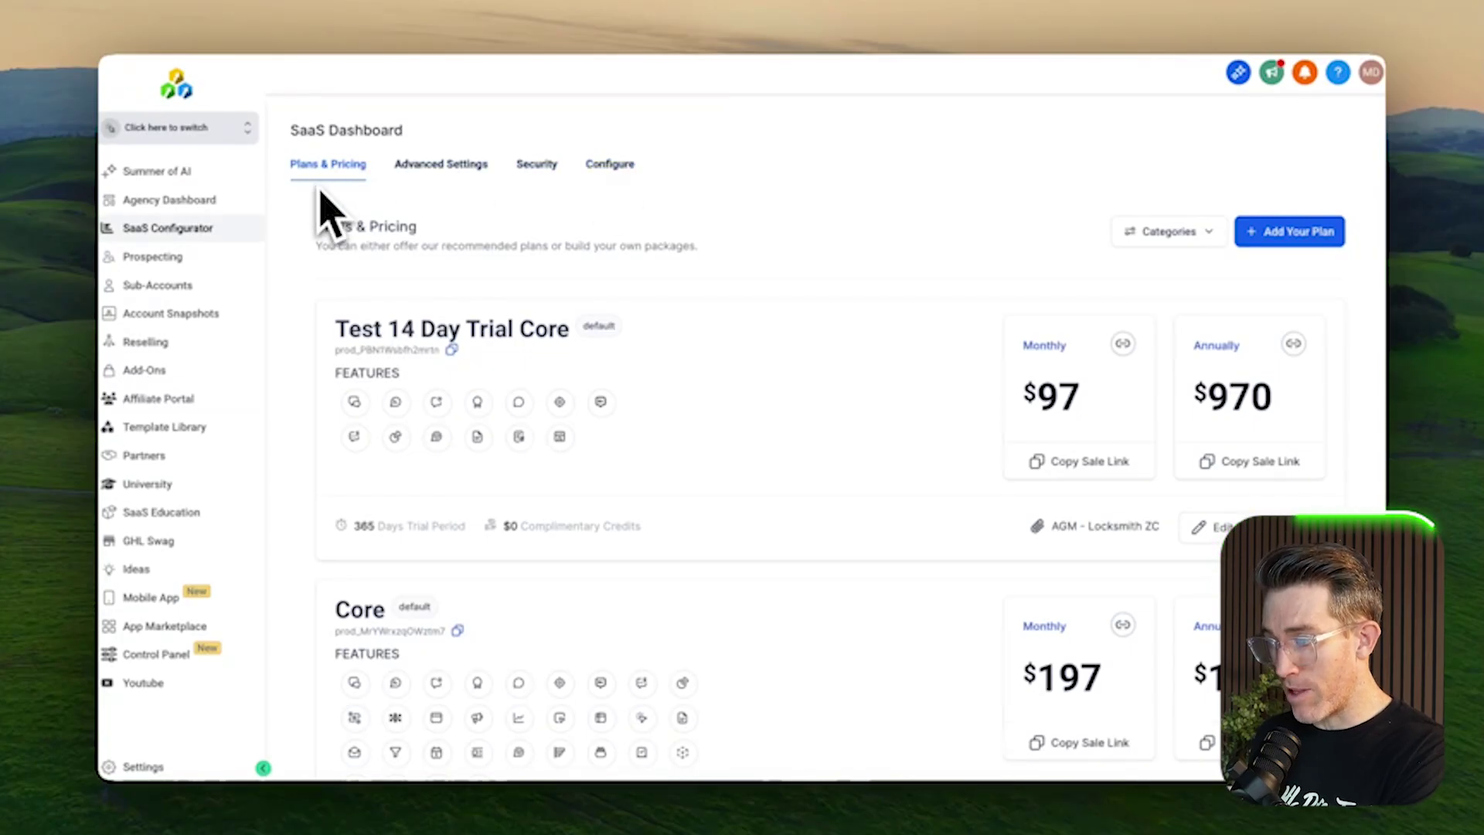
pyautogui.click(444, 168)
pyautogui.click(534, 171)
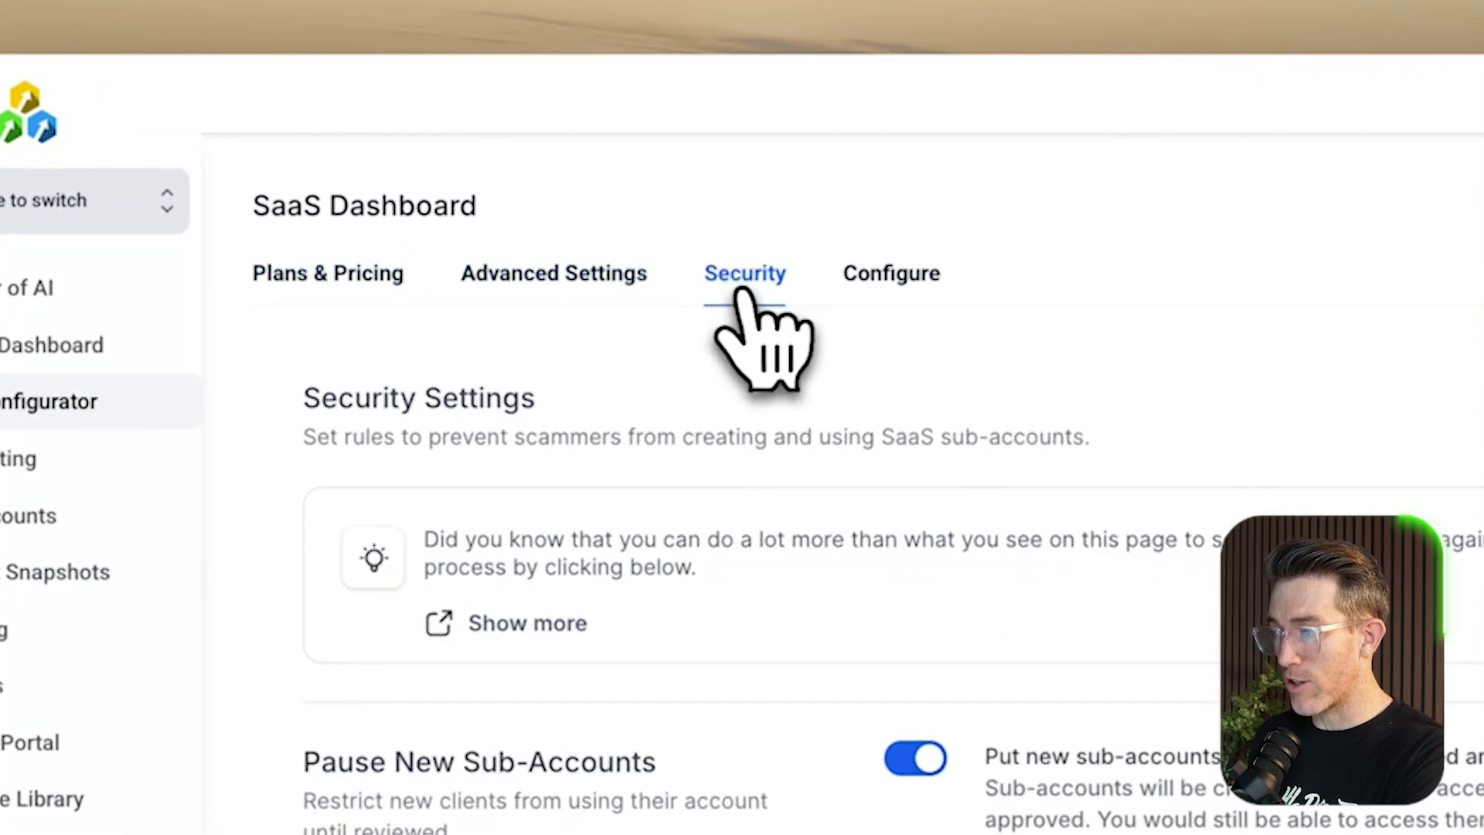
pyautogui.click(897, 294)
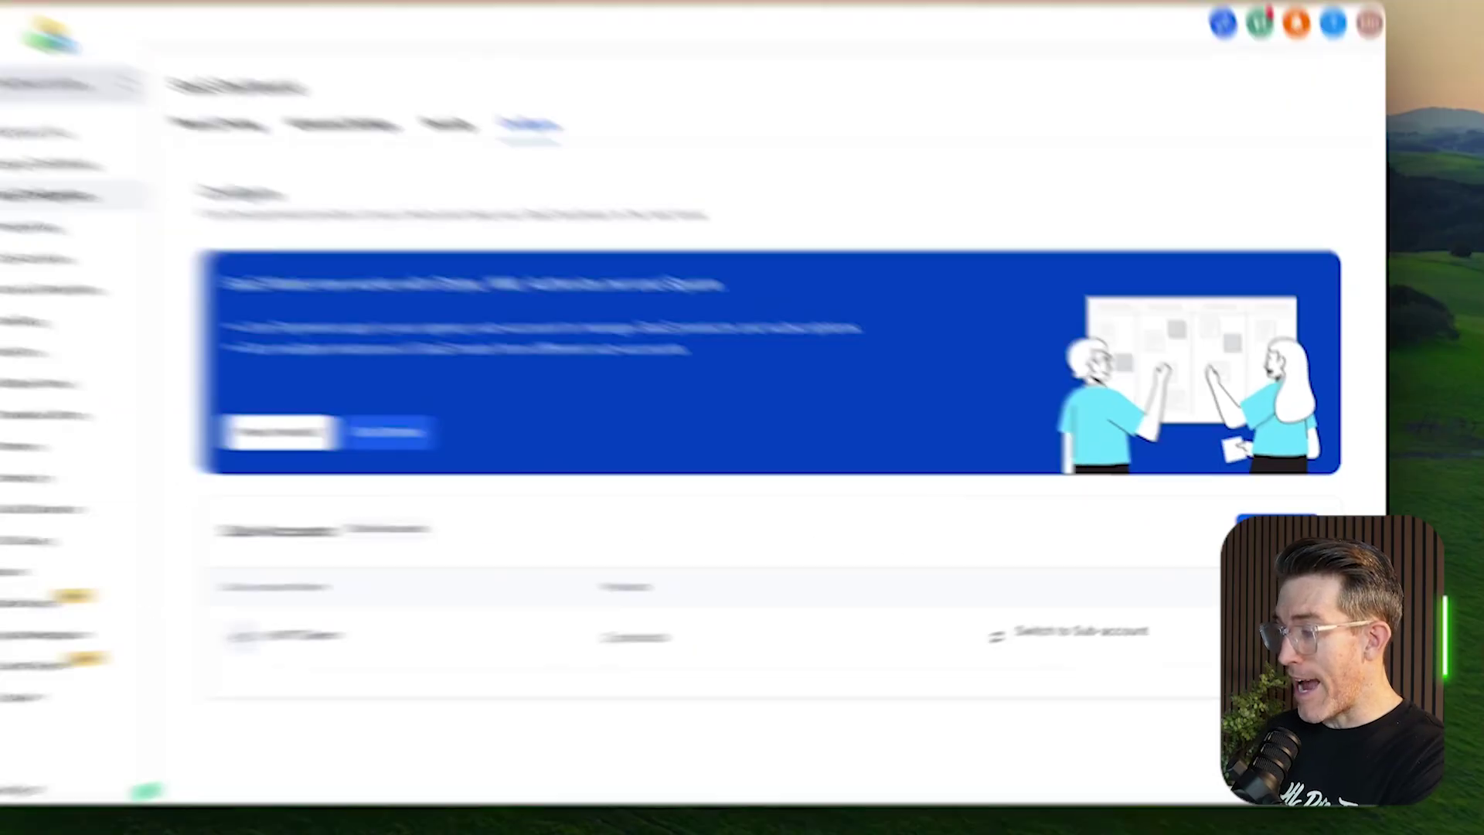
pyautogui.click(1289, 534)
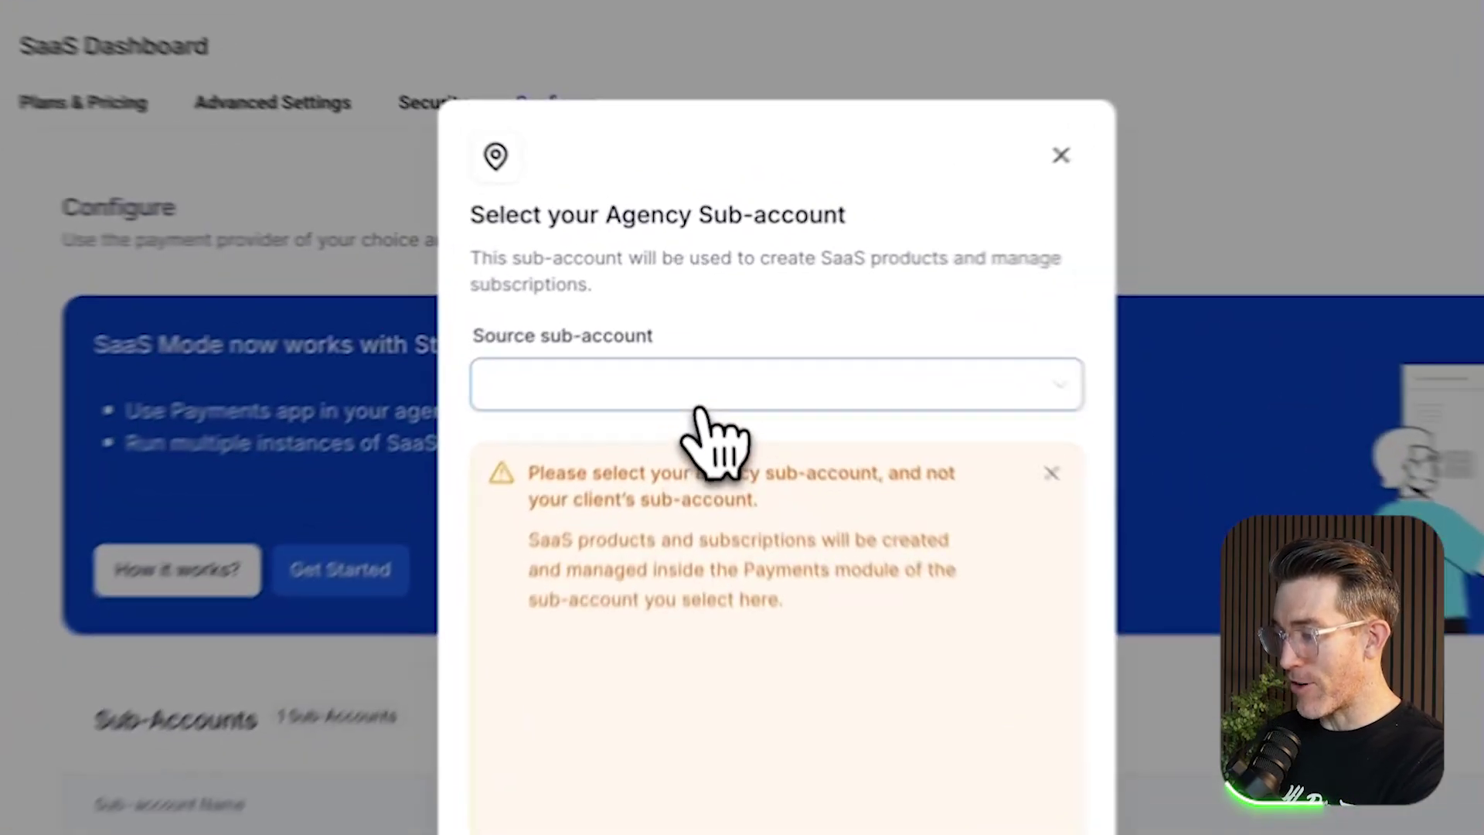
pyautogui.click(714, 340)
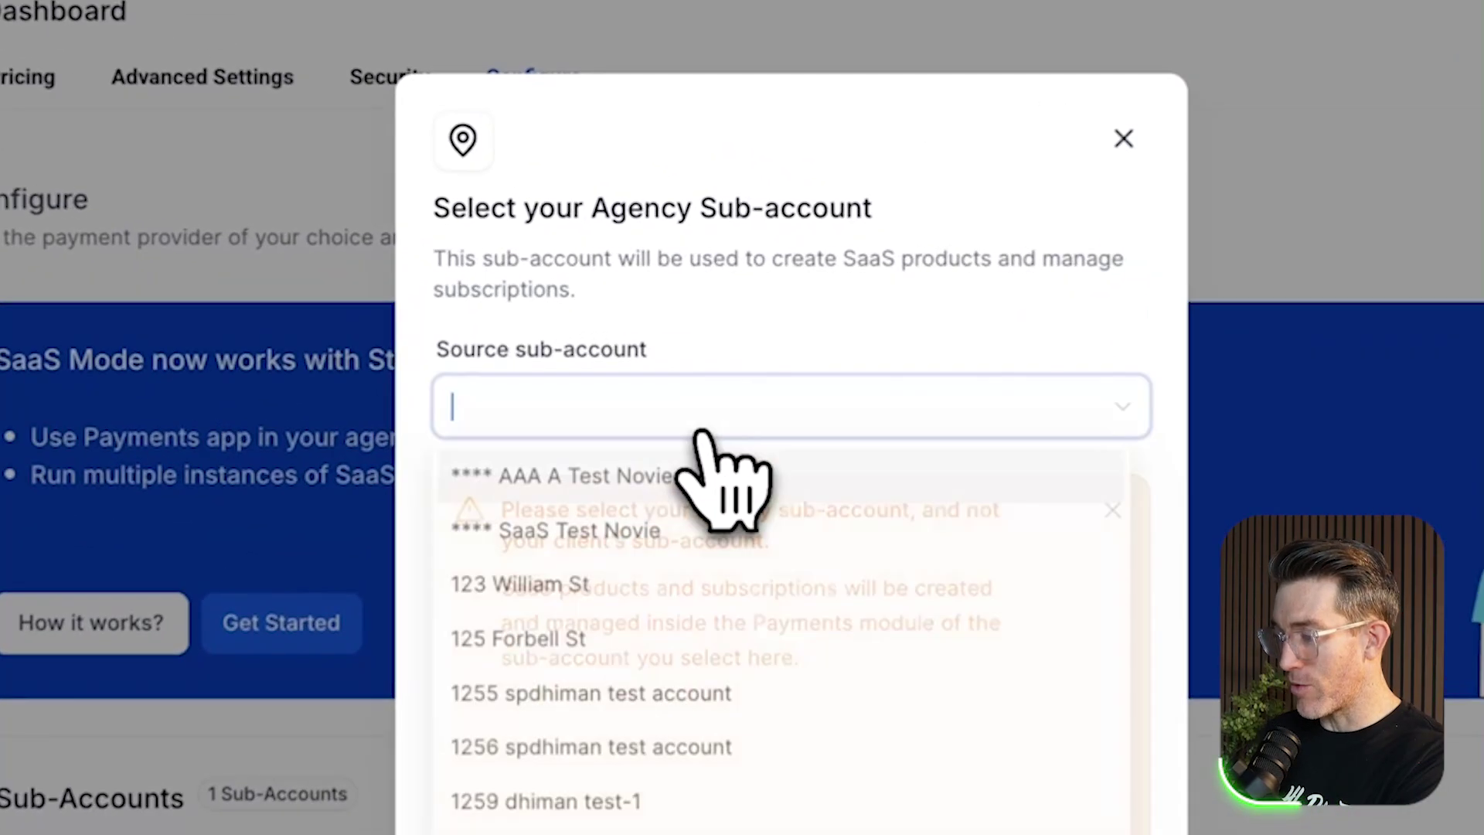
pyautogui.write('hlpt ')
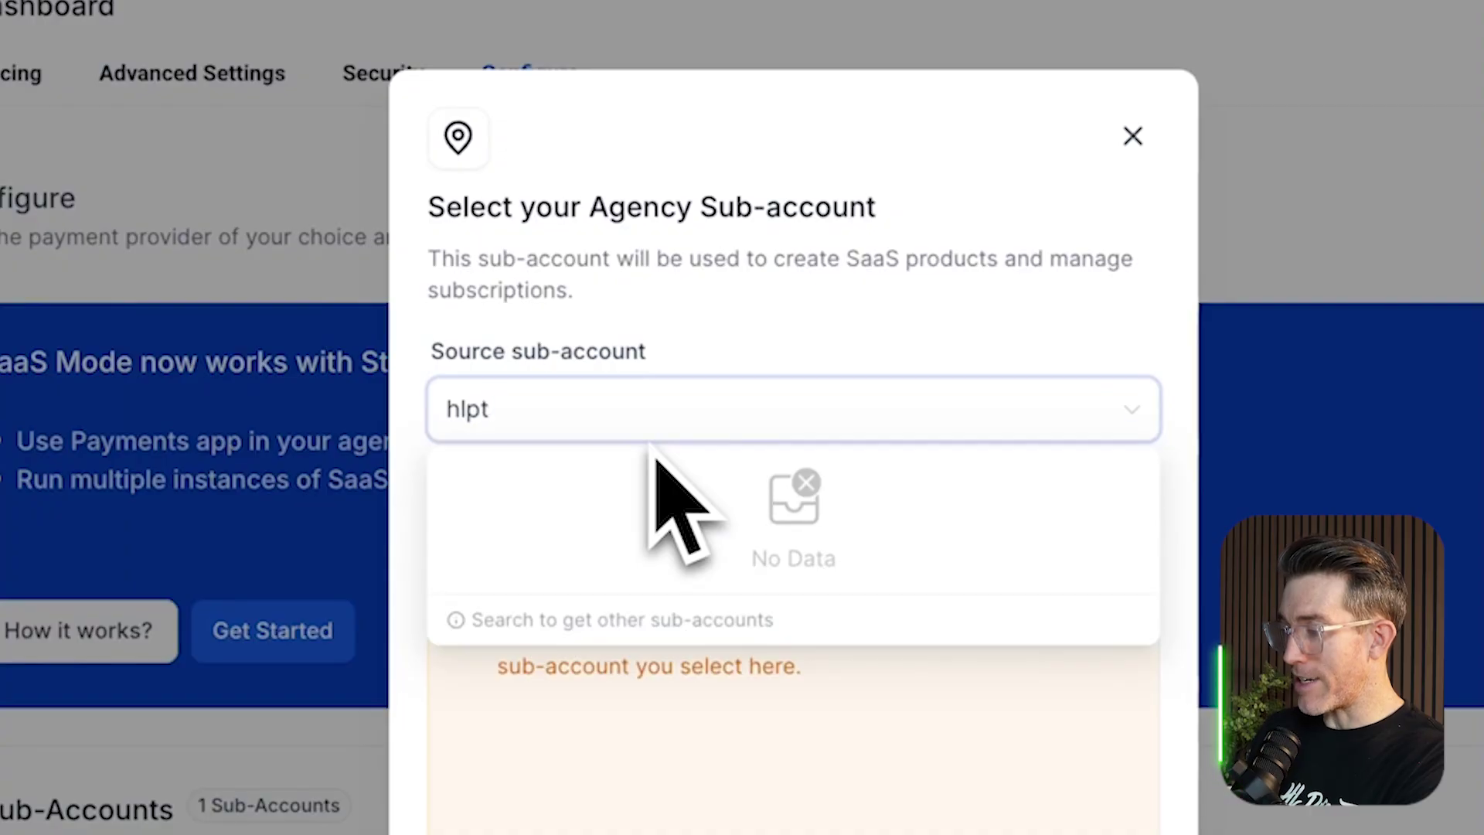
pyautogui.write('dme')
pyautogui.press('BackSpace')
pyautogui.press('BackSpace')
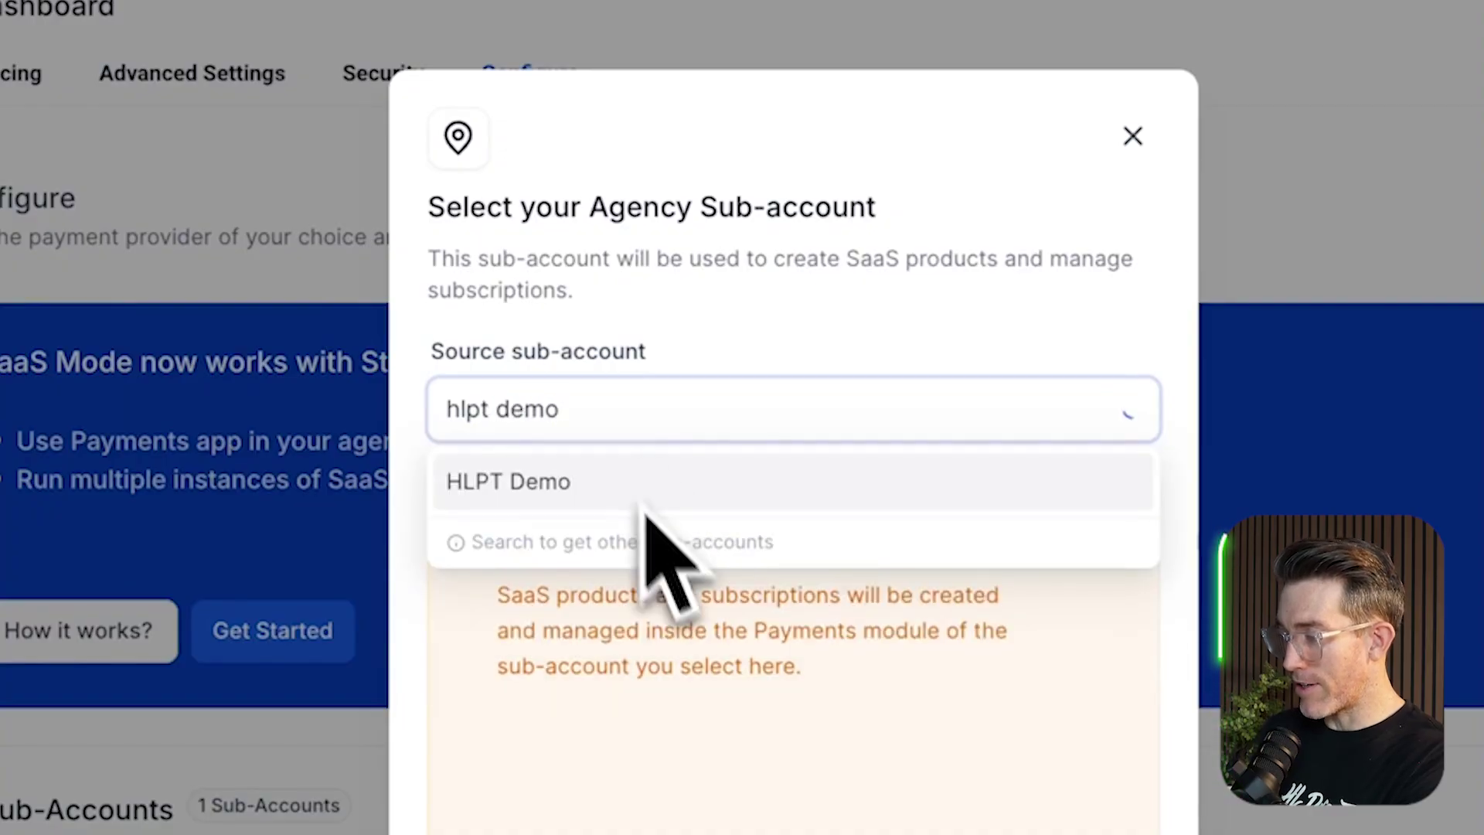
pyautogui.click(499, 495)
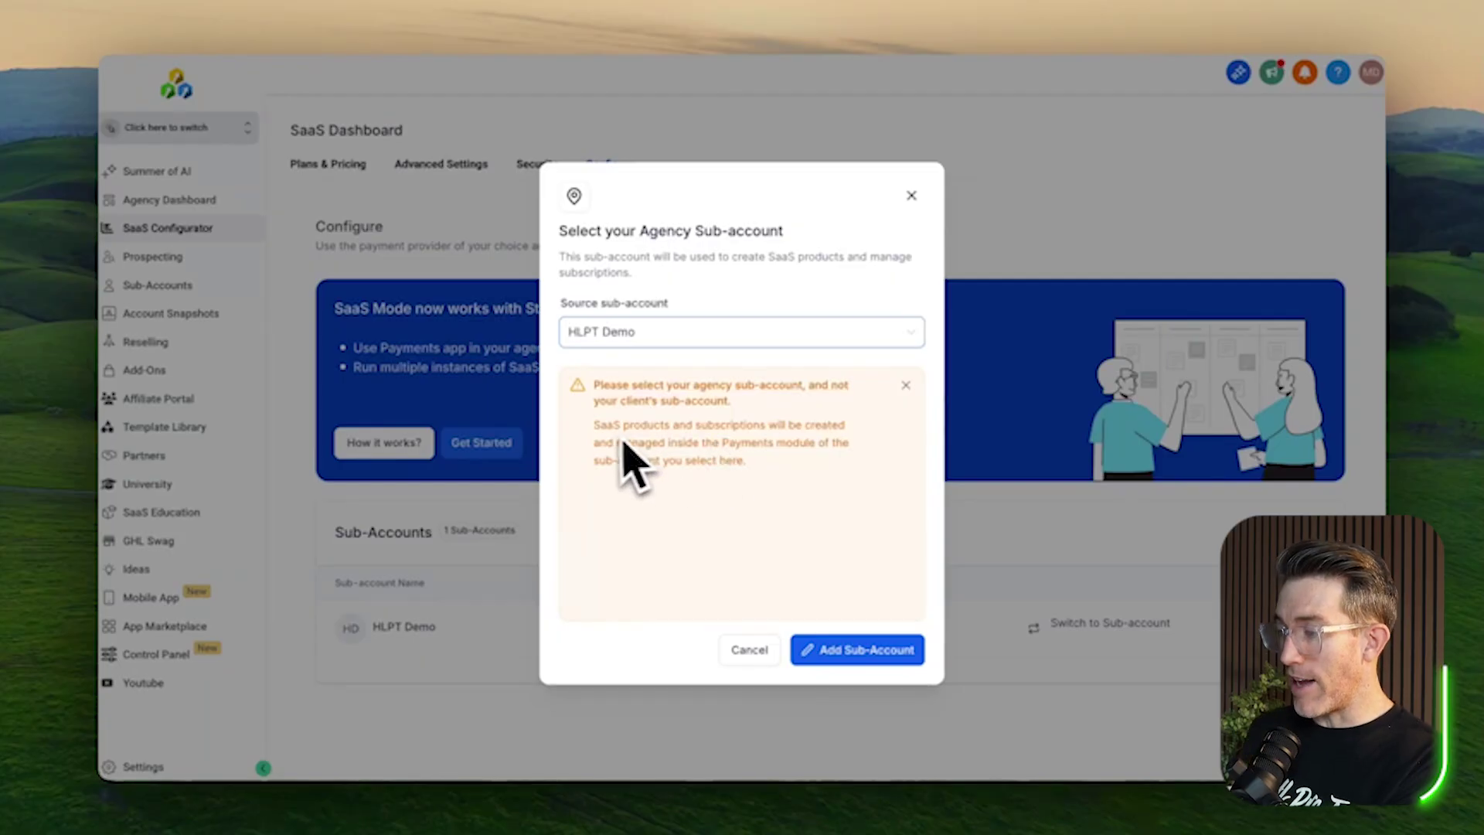
pyautogui.moveTo(615, 424); pyautogui.dragTo(724, 426)
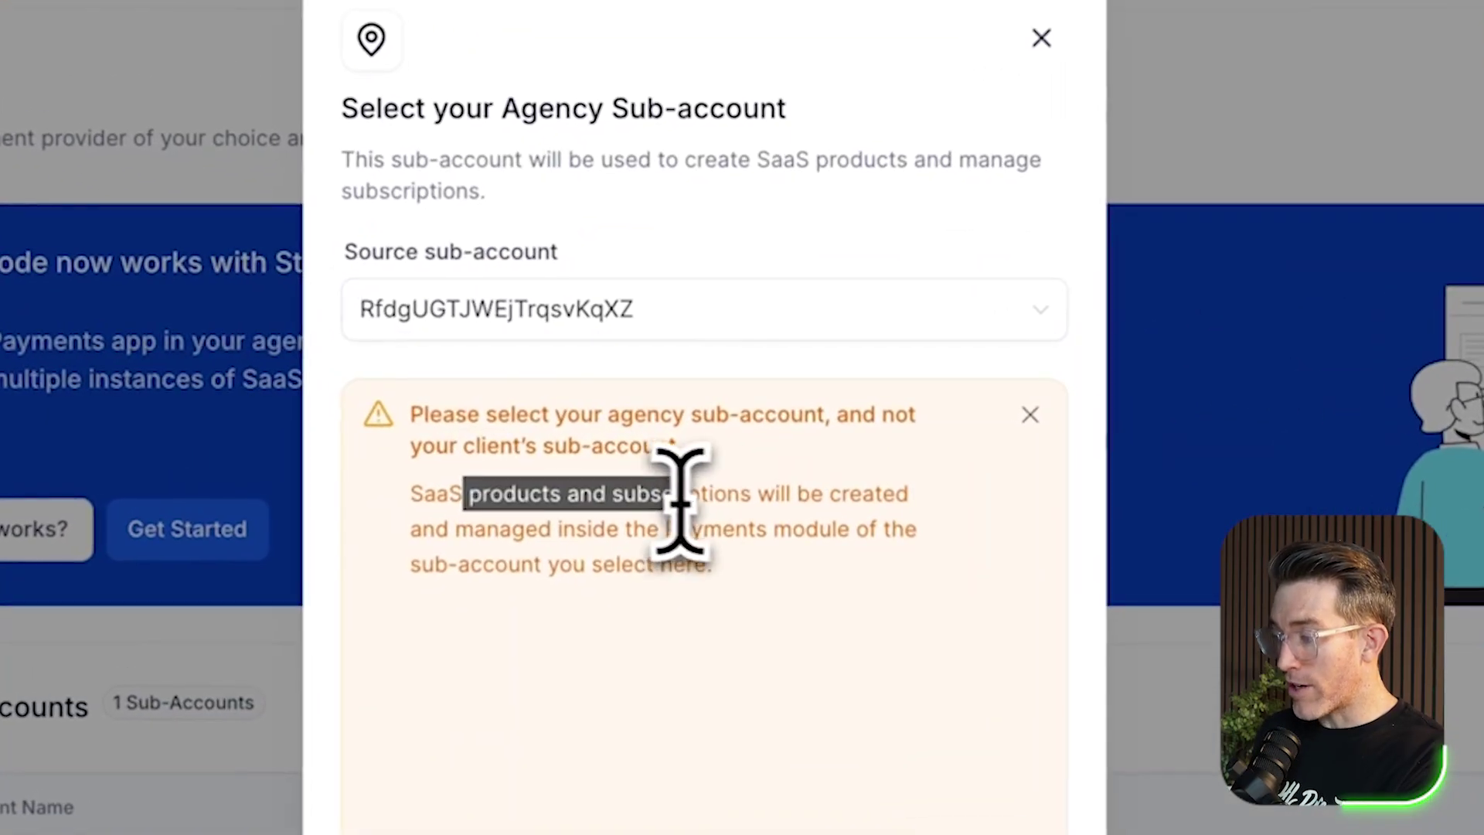
pyautogui.click(732, 513)
pyautogui.moveTo(419, 530); pyautogui.dragTo(574, 531)
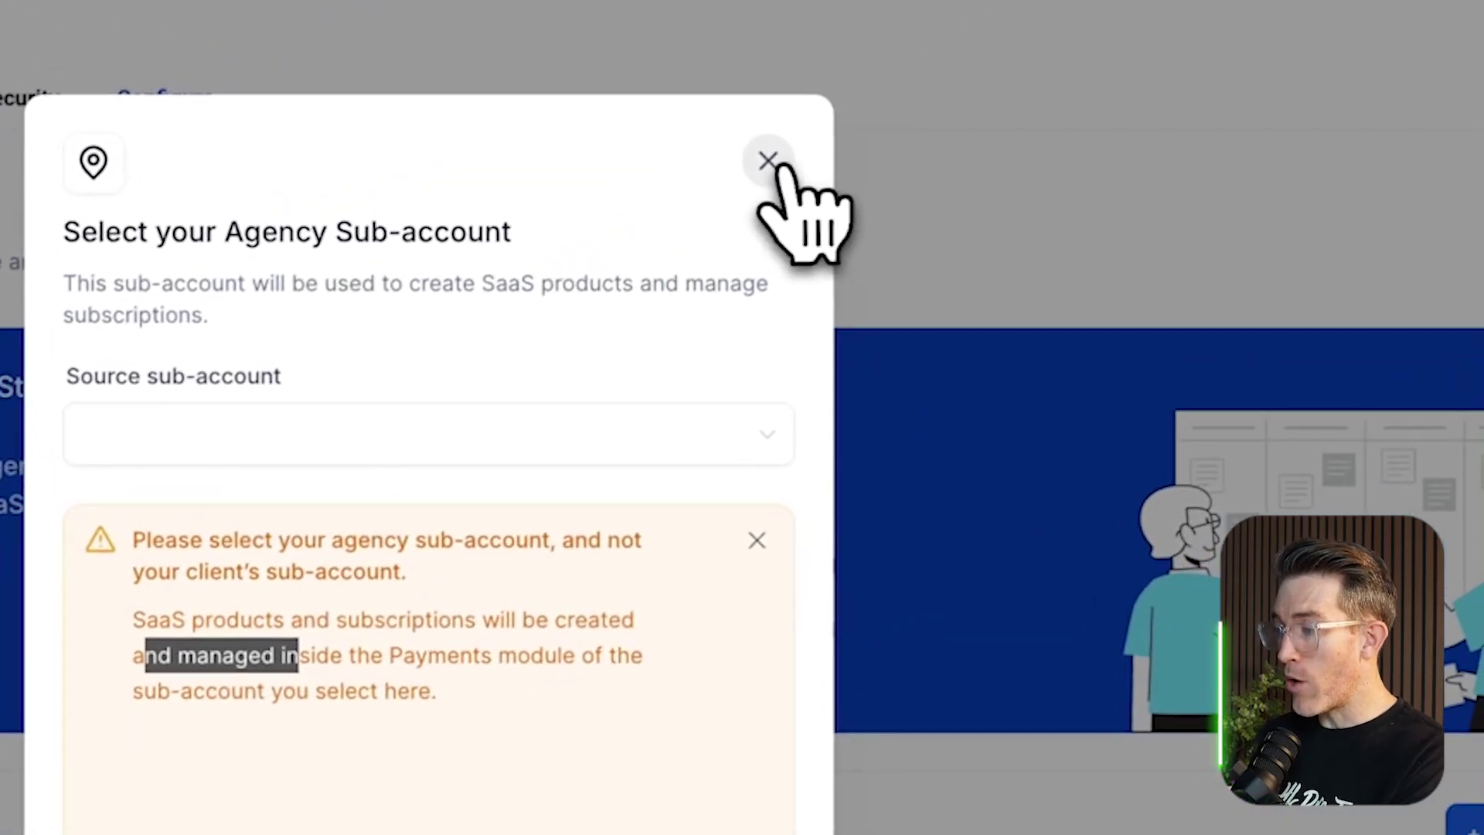
pyautogui.click(1043, 36)
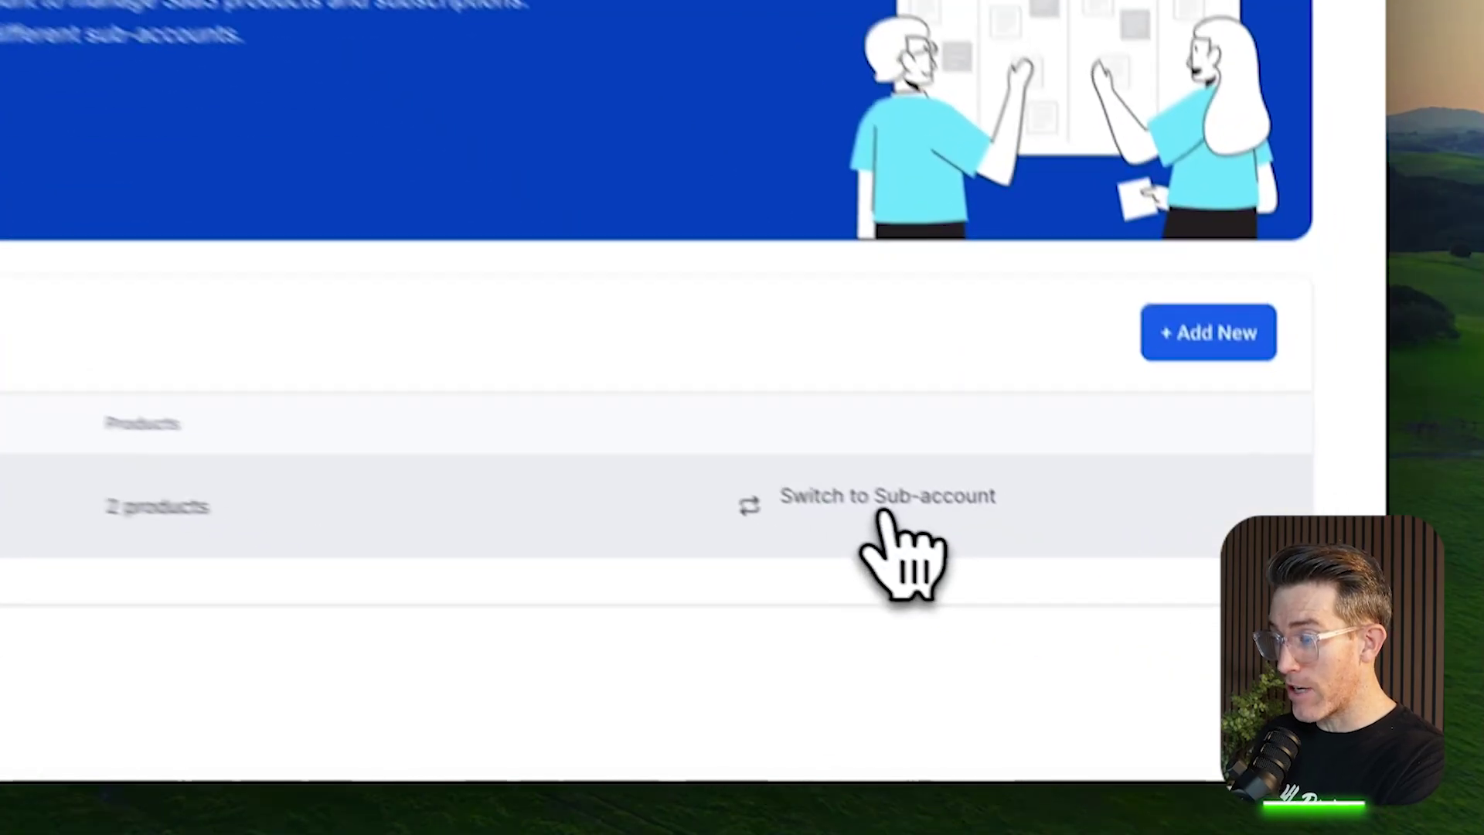
# Step: Switch into the HLPT Demo sub-account and go to Payments > Products
pyautogui.click(1110, 628)
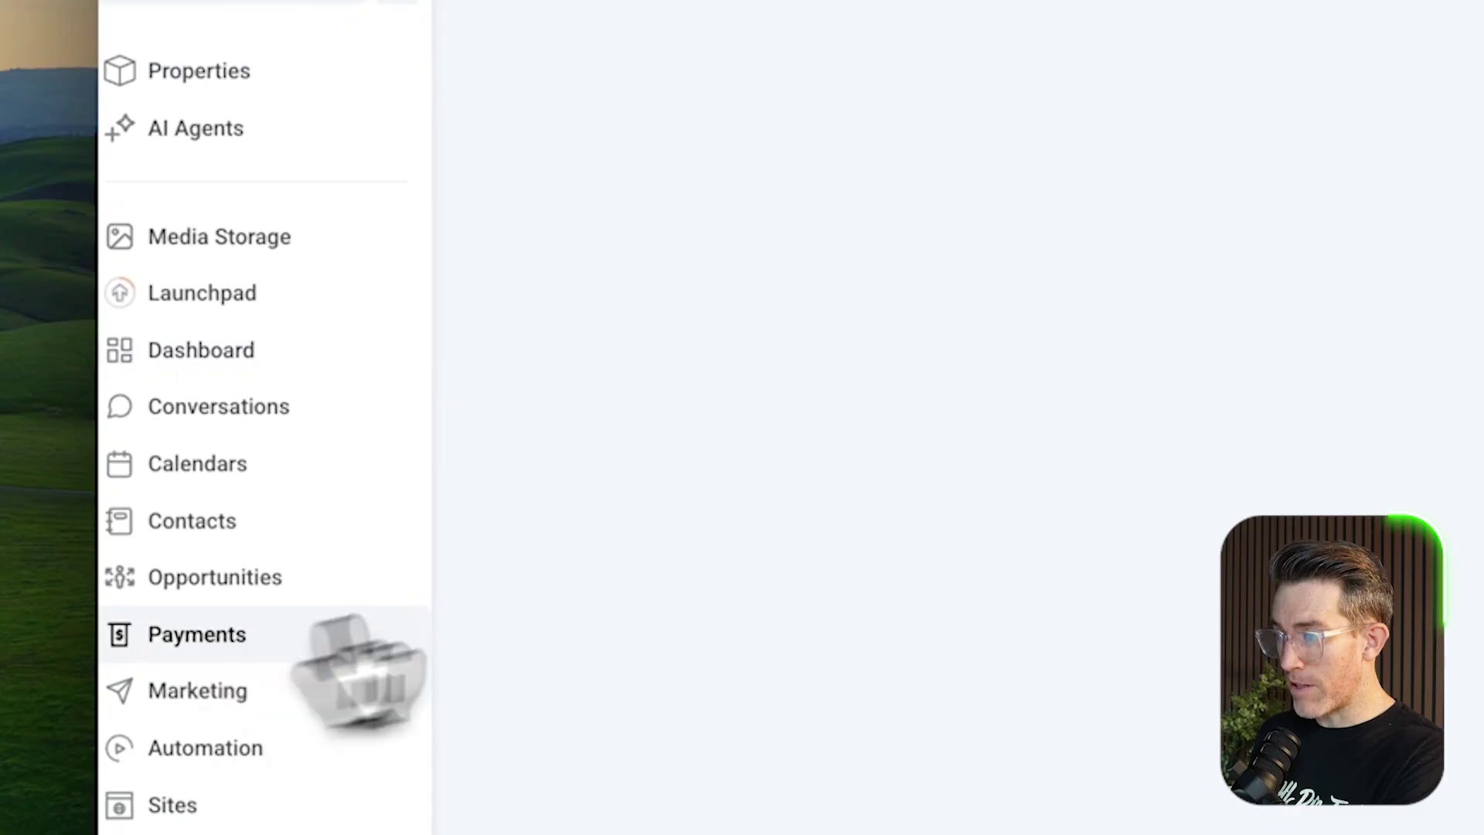
pyautogui.click(464, 642)
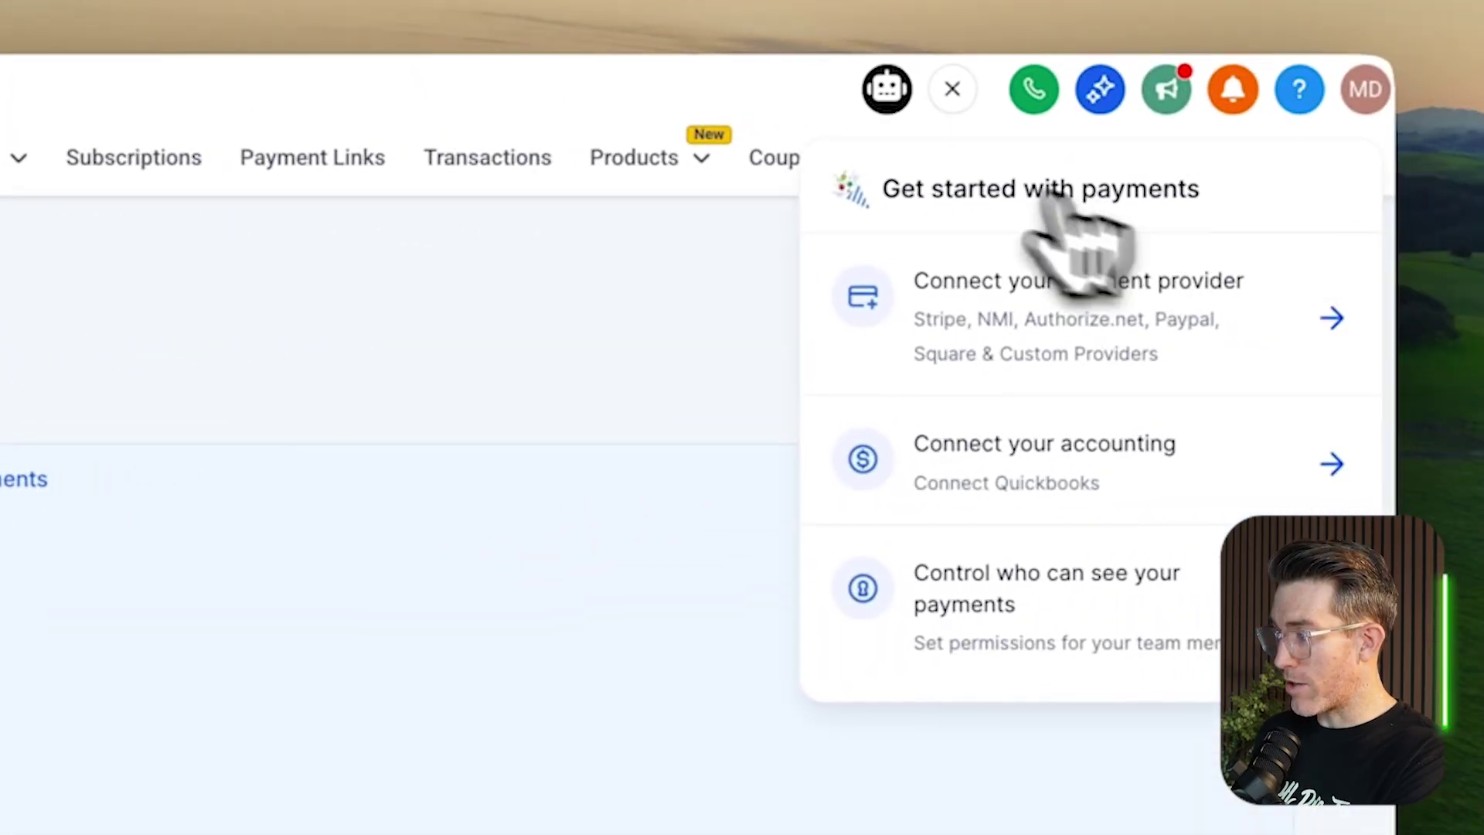
pyautogui.click(950, 89)
pyautogui.click(699, 157)
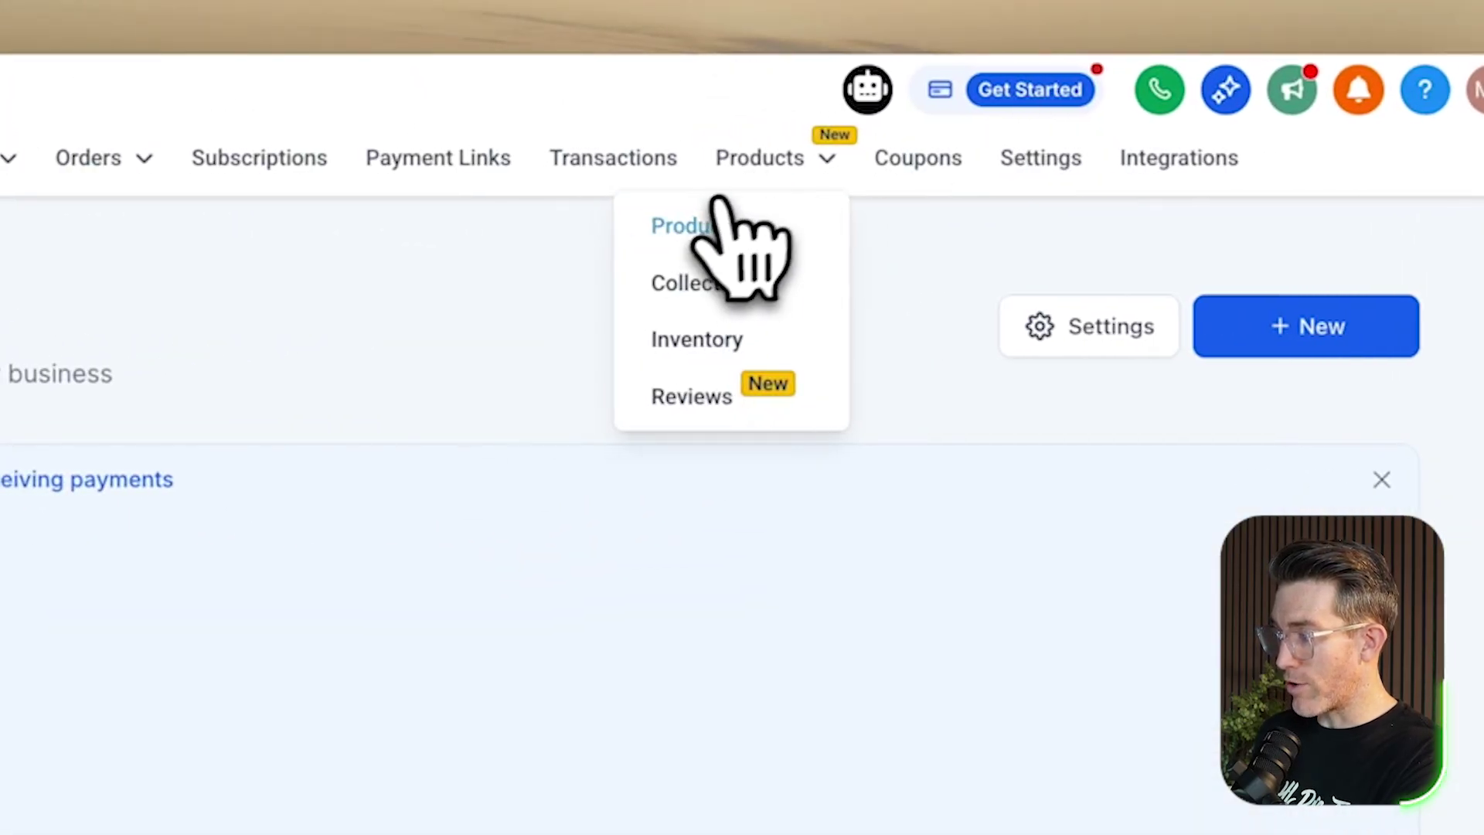
pyautogui.click(703, 224)
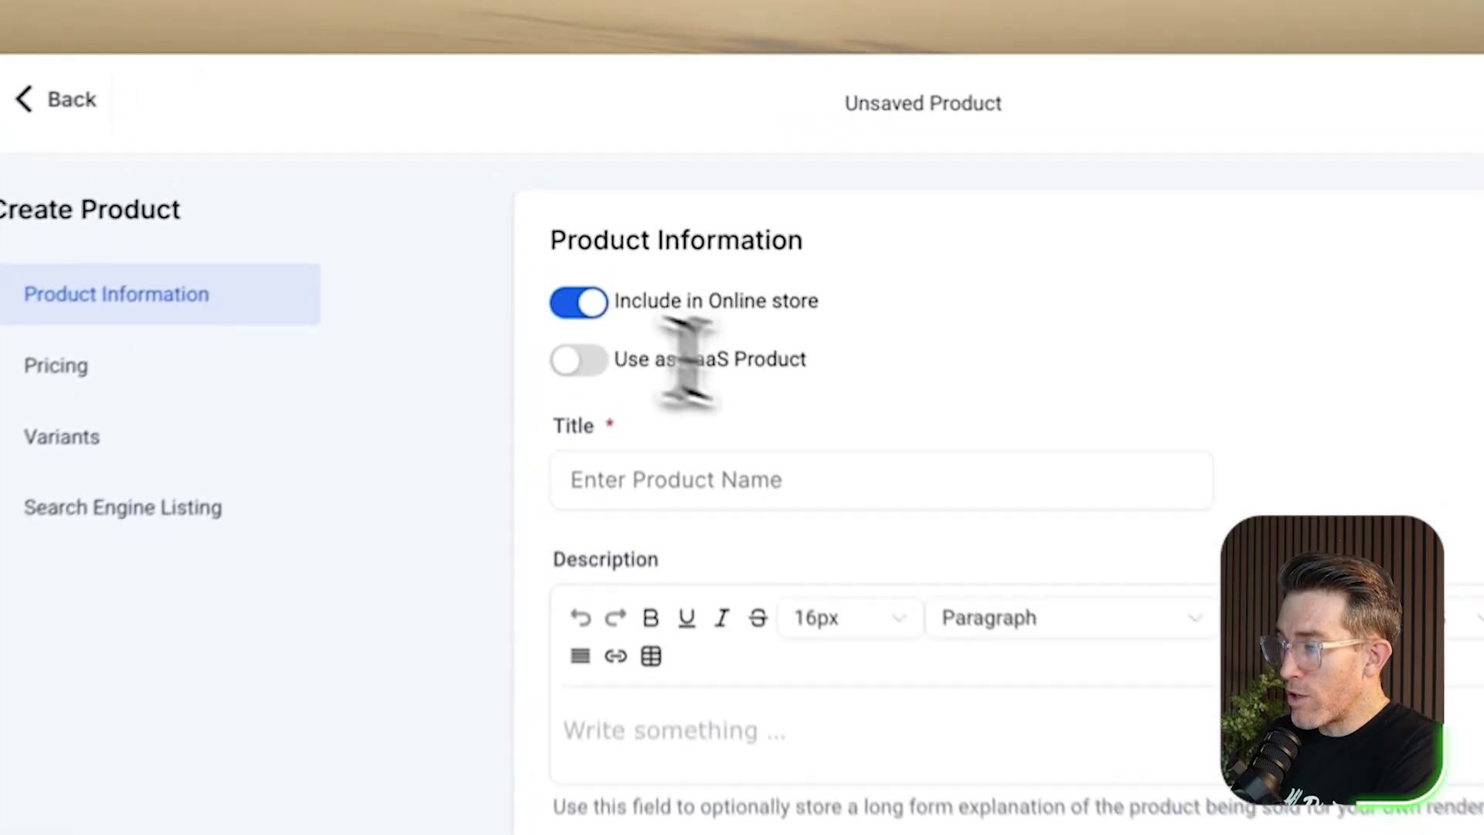
# Step: Turn off Include in Online store and switch on Use as SaaS Product
pyautogui.moveTo(818, 378); pyautogui.dragTo(658, 376)
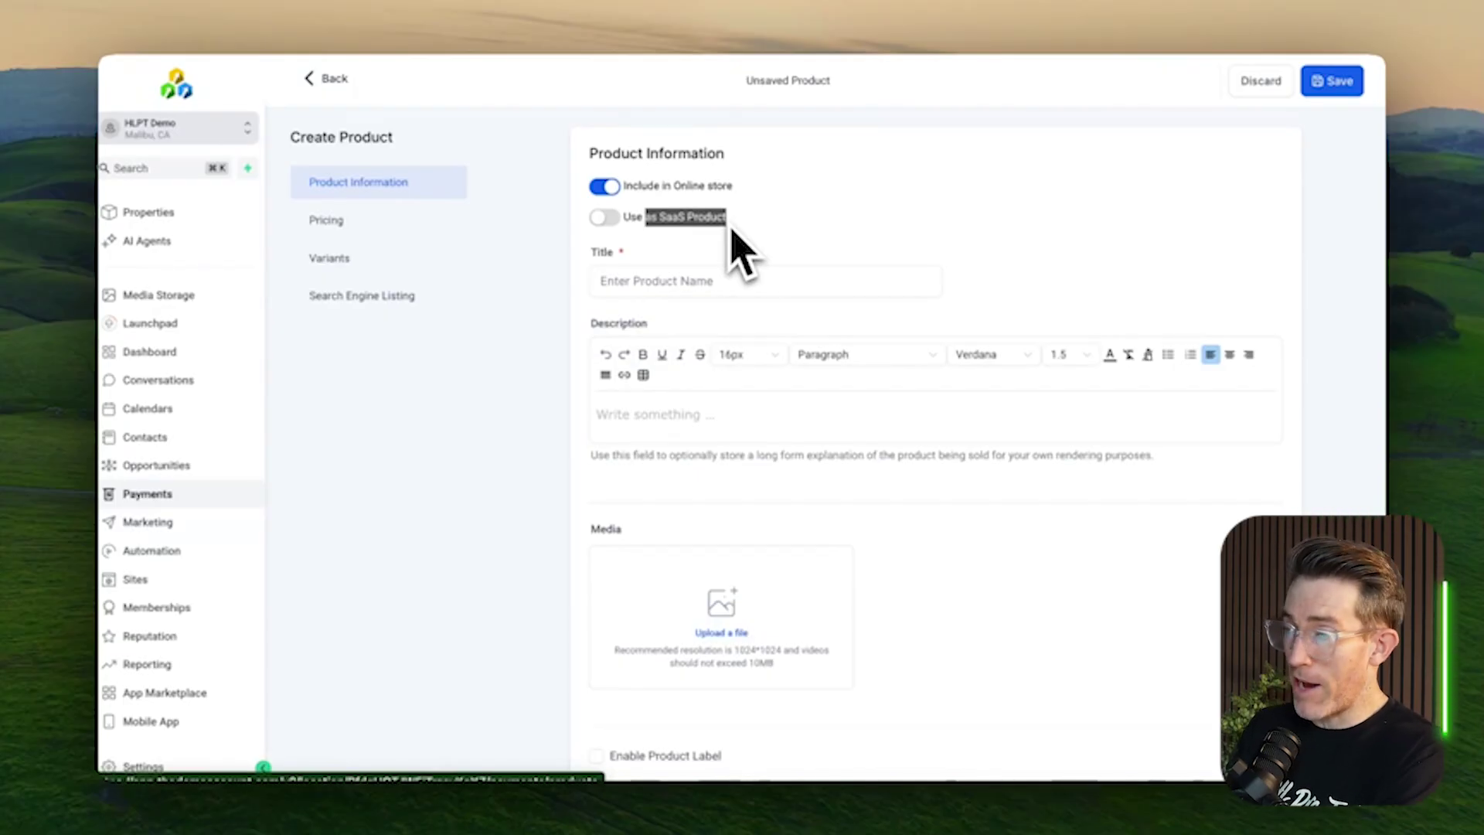
pyautogui.click(604, 186)
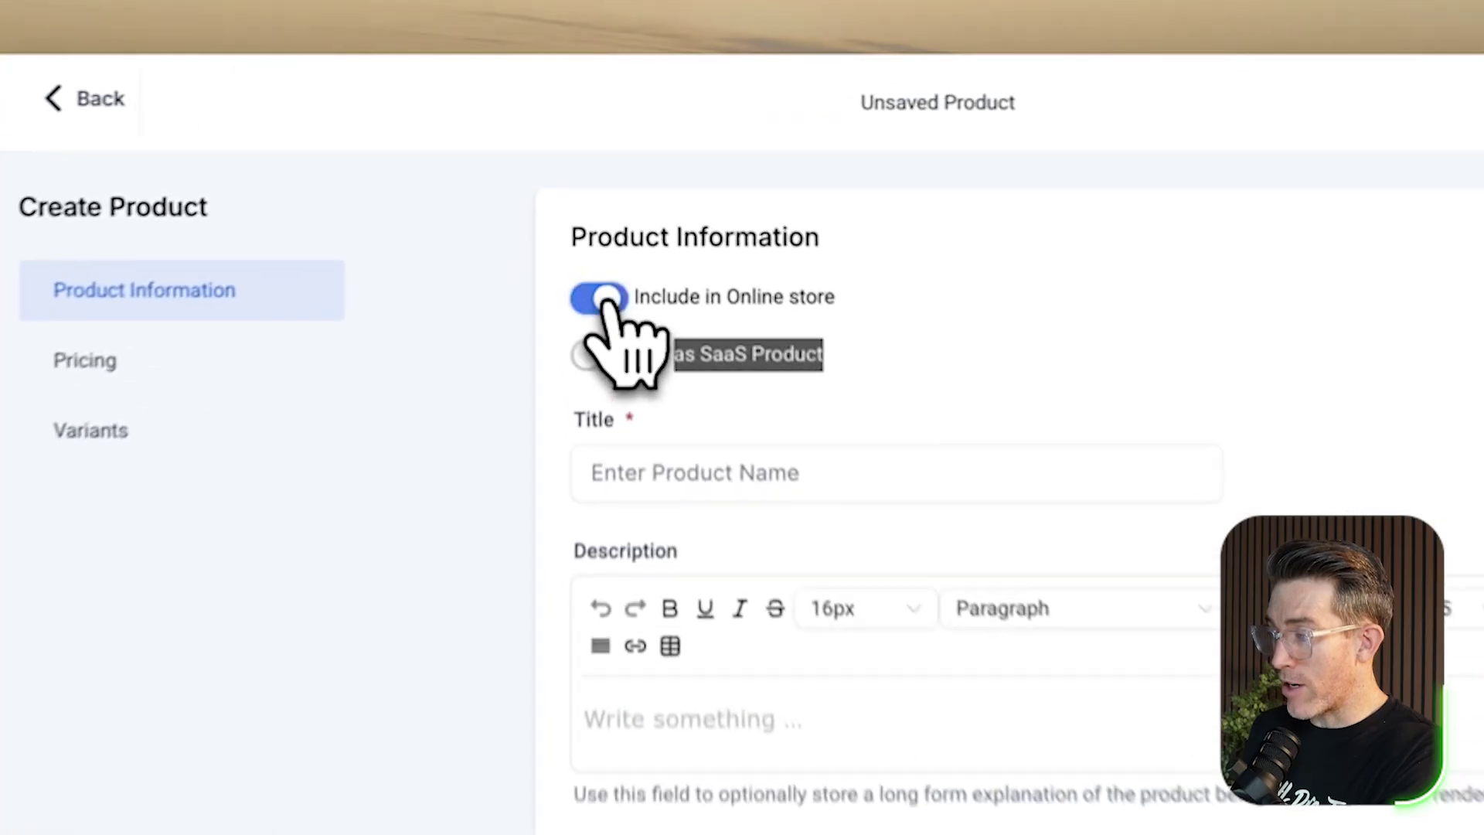
pyautogui.moveTo(735, 318); pyautogui.dragTo(868, 341)
pyautogui.click(862, 415)
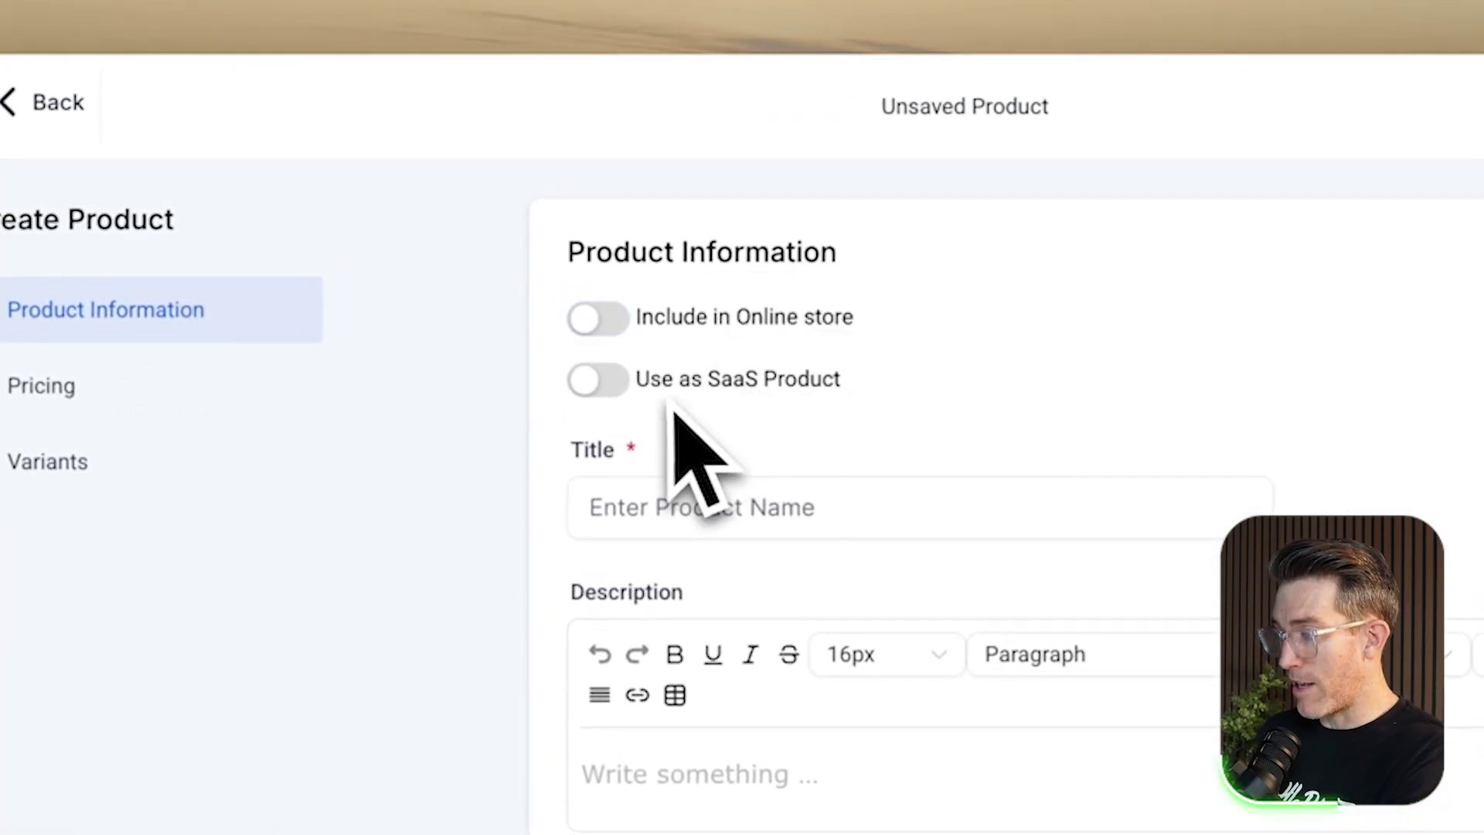
pyautogui.moveTo(705, 381); pyautogui.dragTo(866, 399)
pyautogui.click(606, 381)
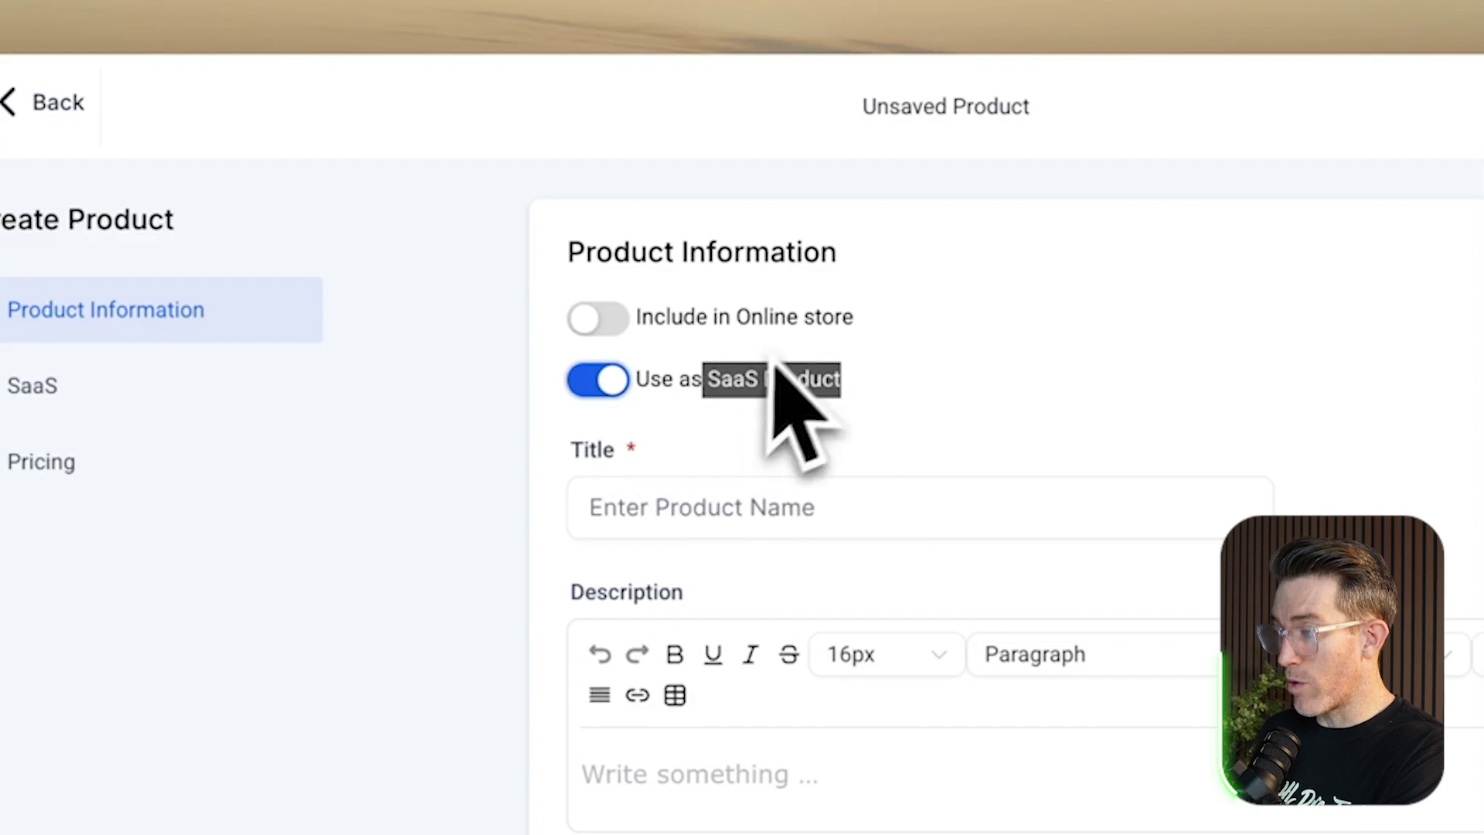
# Step: Title the product 'Core' and scroll down to its SaaS section
pyautogui.click(725, 533)
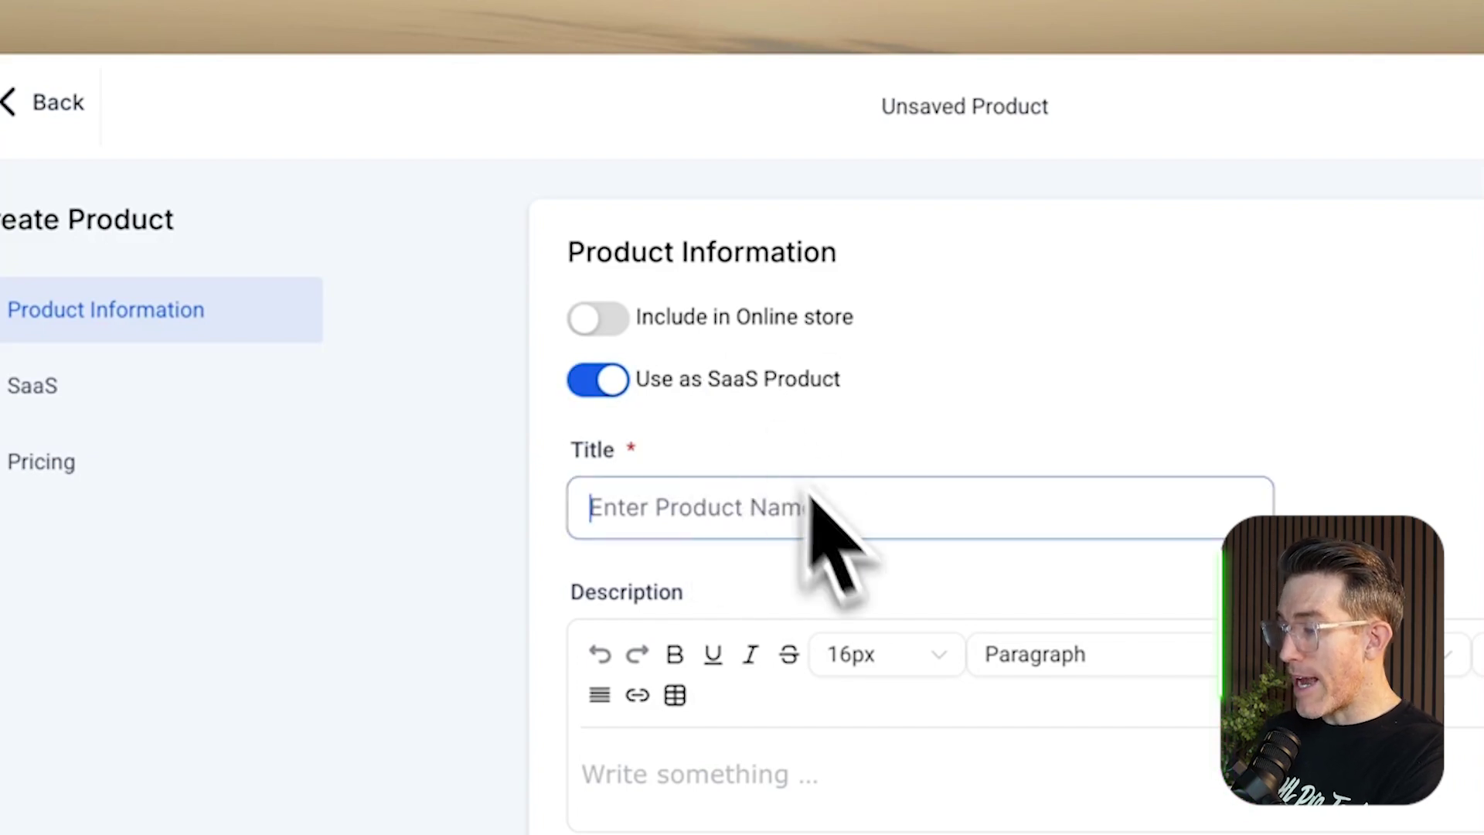
pyautogui.write('Core')
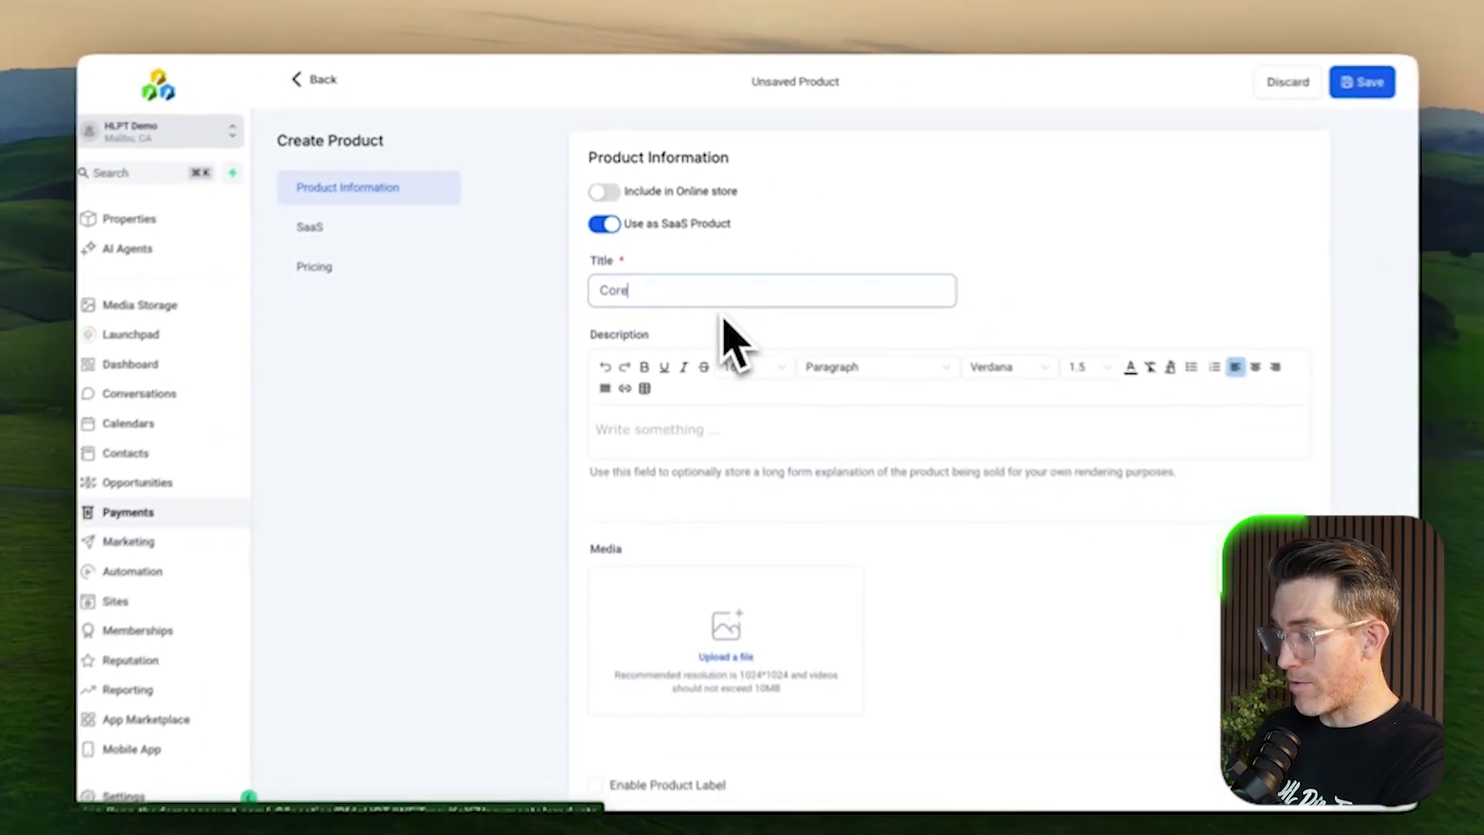
pyautogui.scroll(-3, 580, 425)
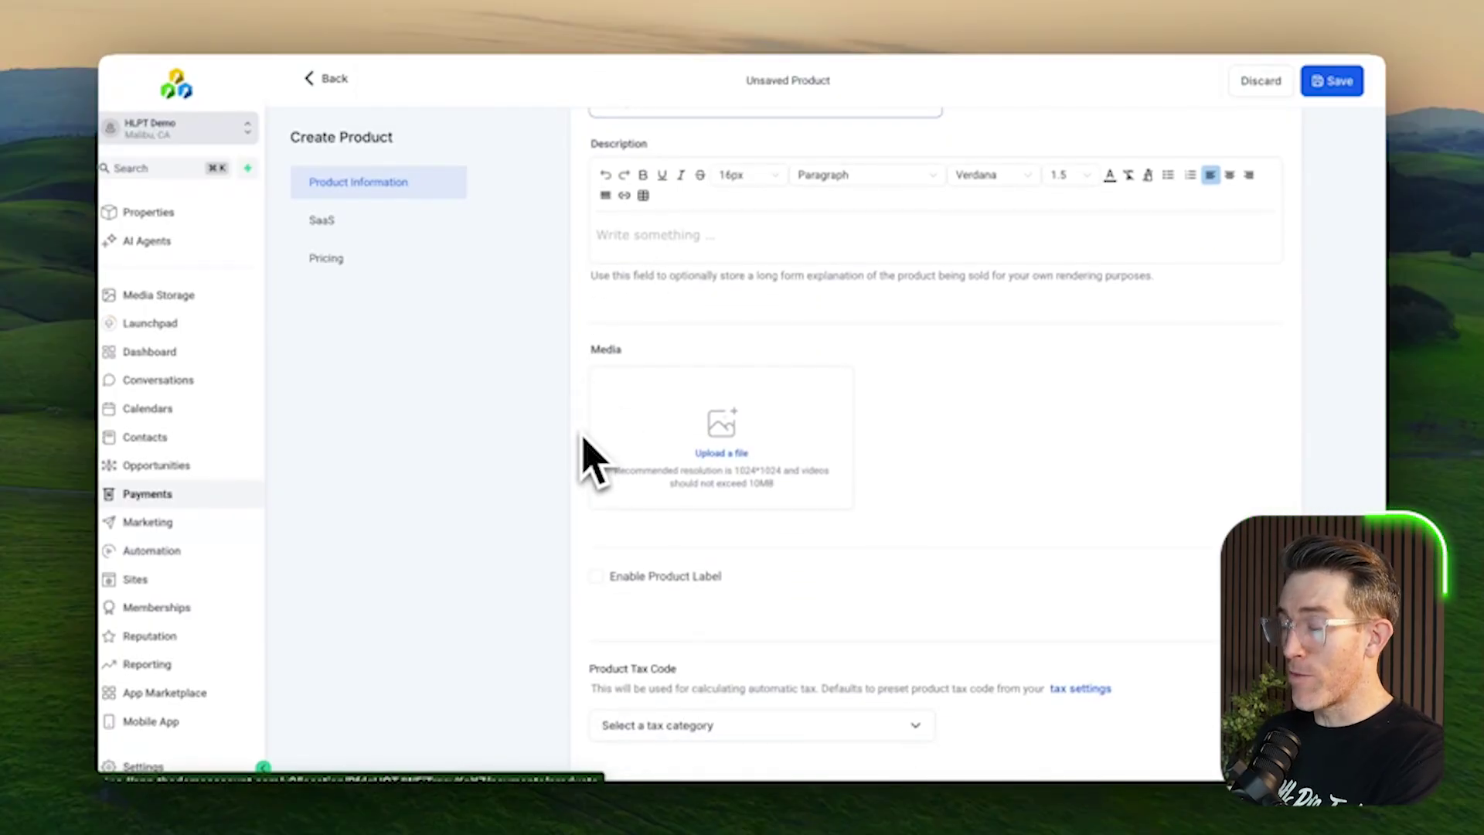
pyautogui.scroll(-6, 591, 460)
pyautogui.scroll(5, 592, 459)
pyautogui.scroll(2, 592, 460)
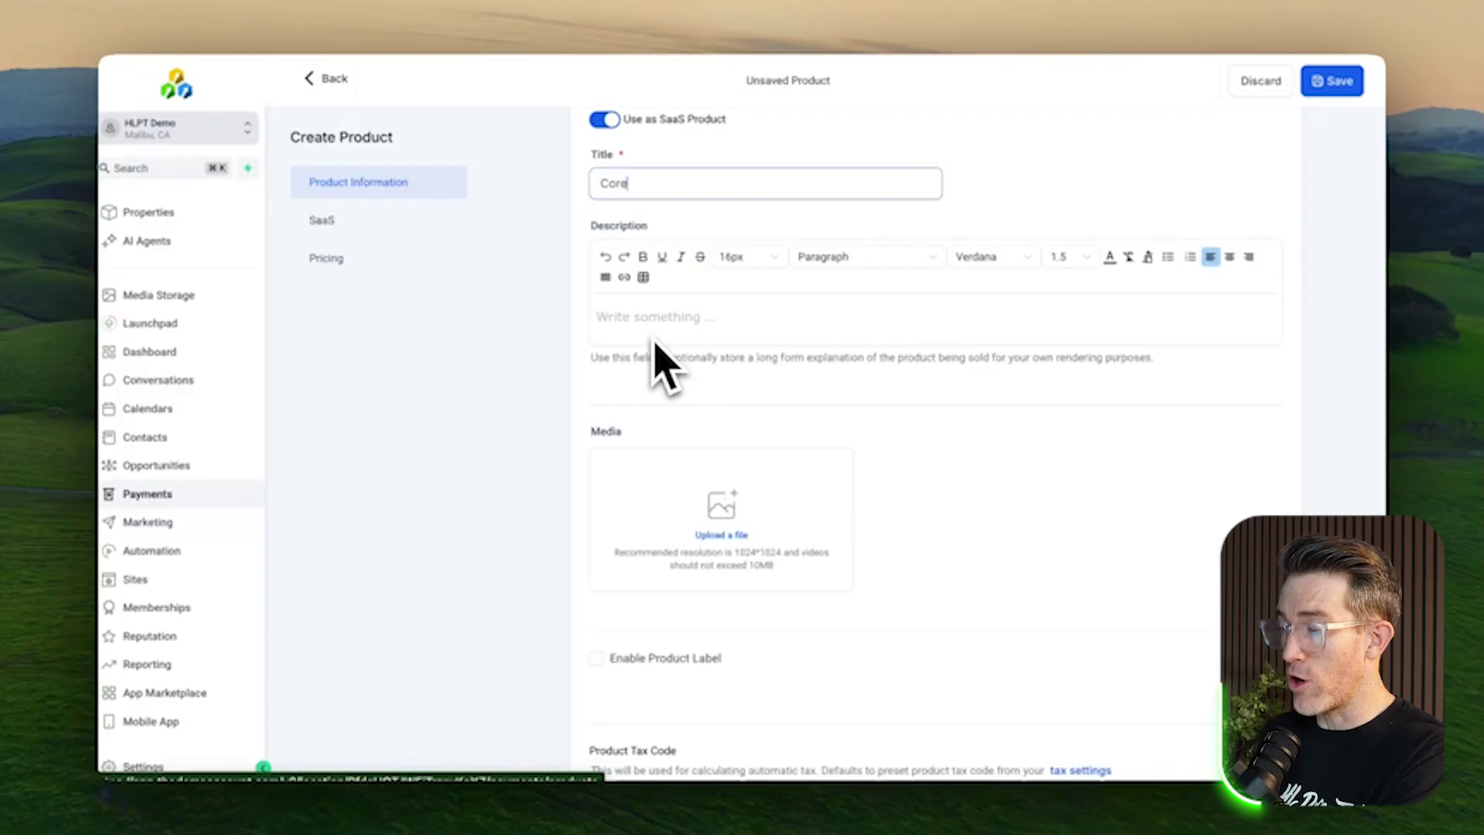
pyautogui.scroll(2, 657, 348)
pyautogui.scroll(-5, 657, 348)
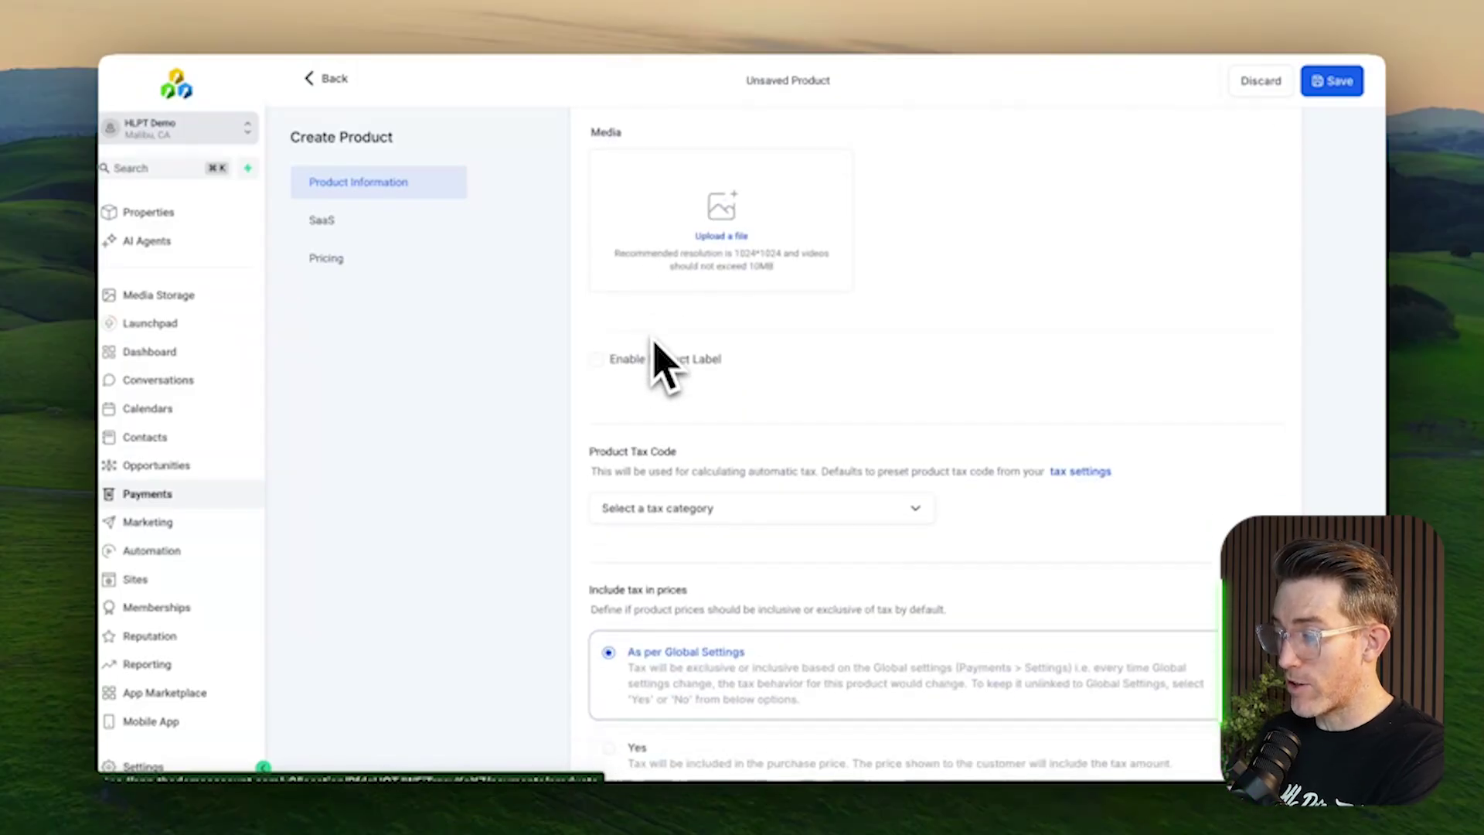
pyautogui.scroll(-3, 653, 347)
pyautogui.scroll(-2, 618, 344)
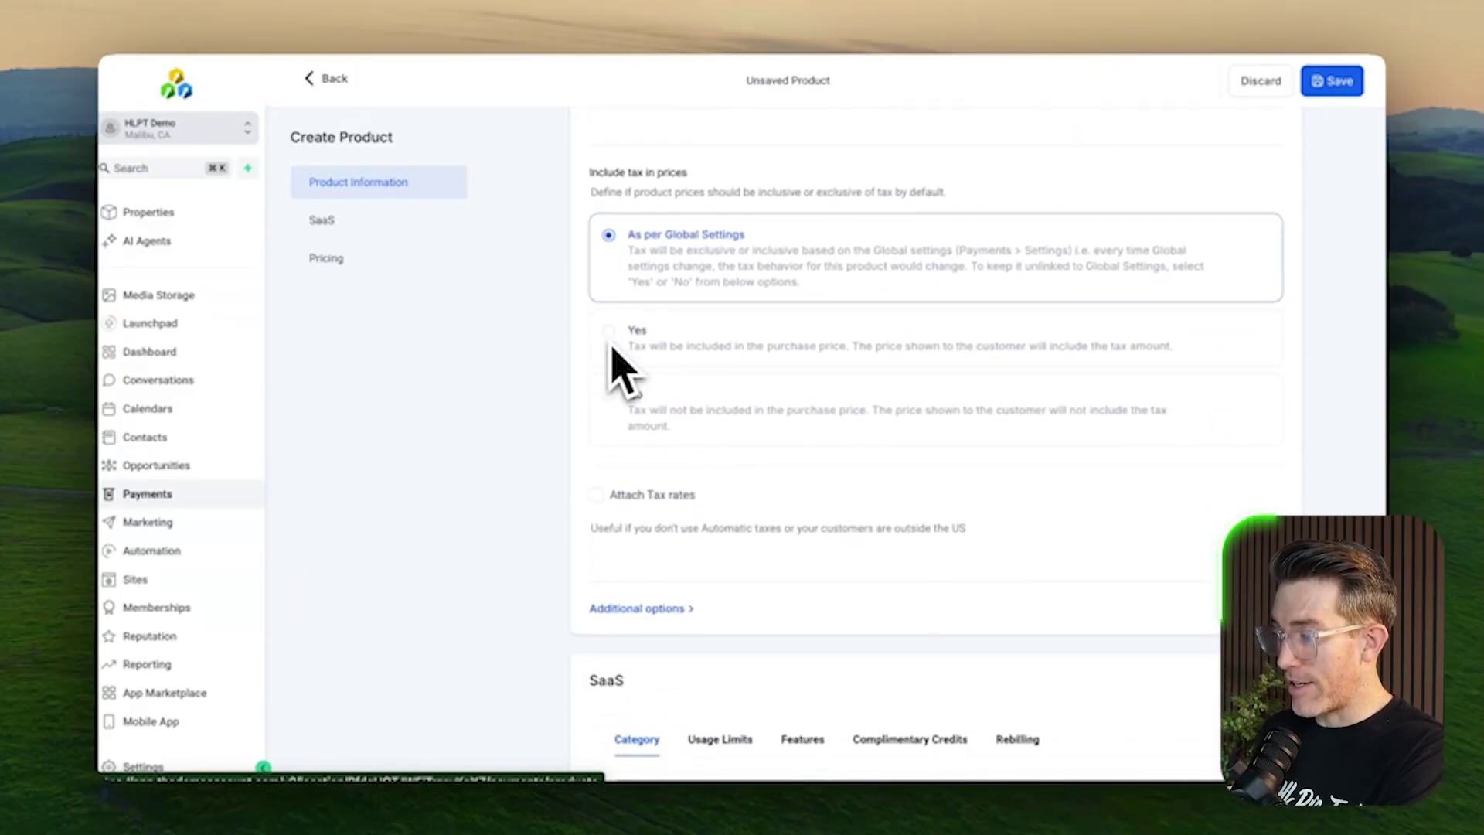
pyautogui.scroll(-3, 646, 480)
# Step: Assign Core to the Awesome (USD) SaaS category
pyautogui.scroll(-2, 618, 549)
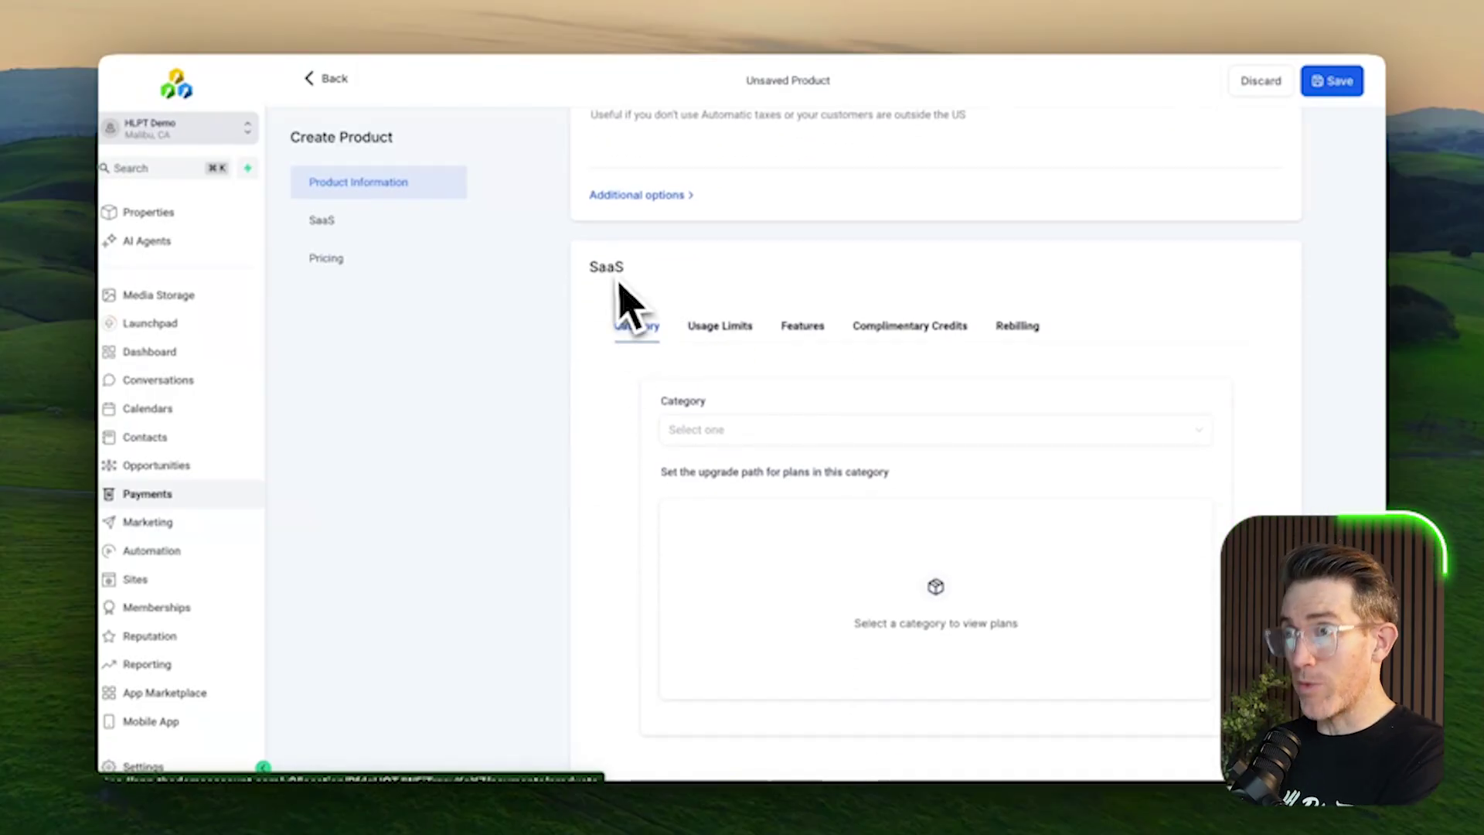
pyautogui.scroll(-1, 603, 364)
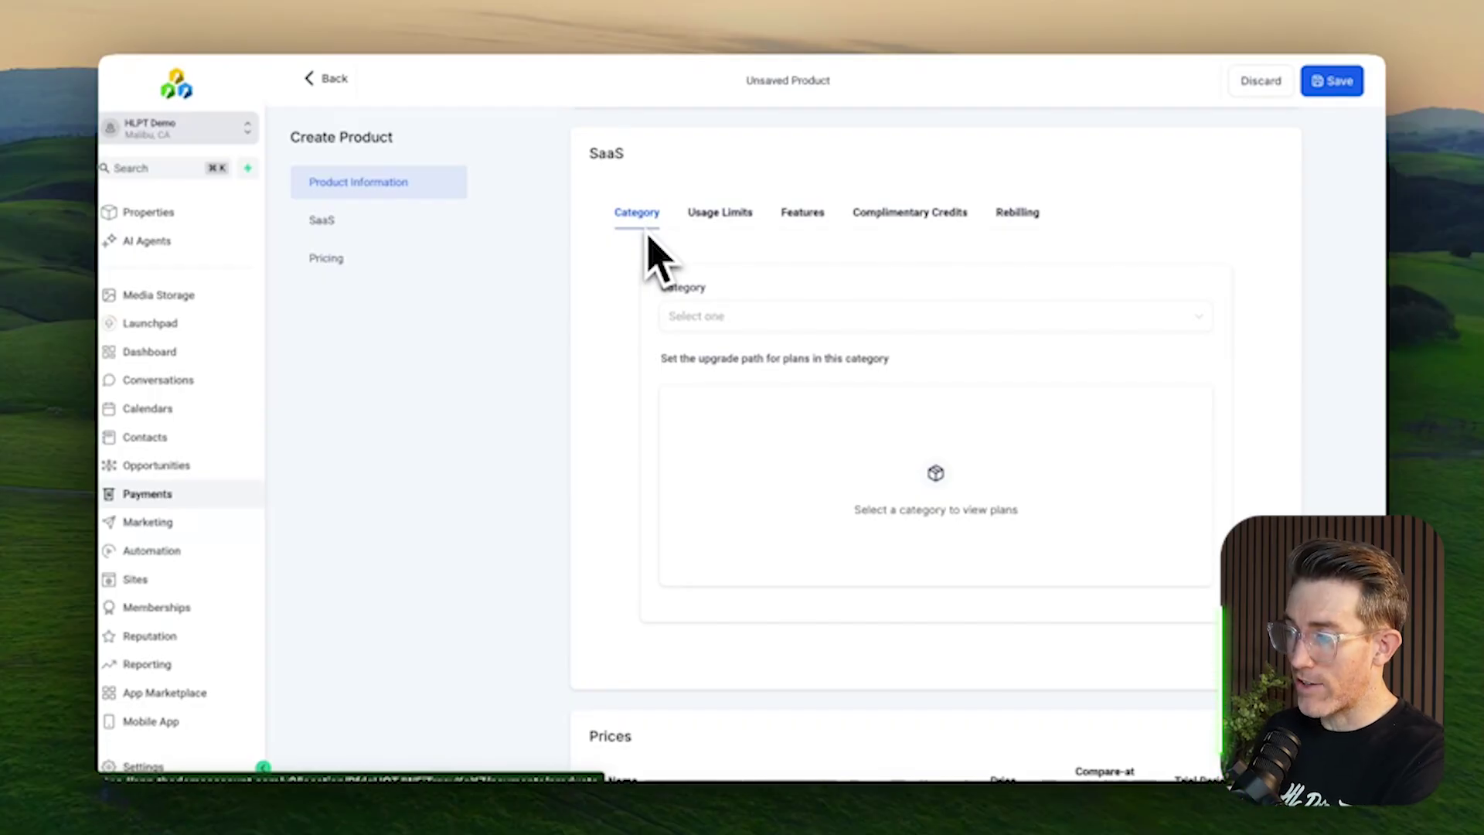
pyautogui.click(730, 317)
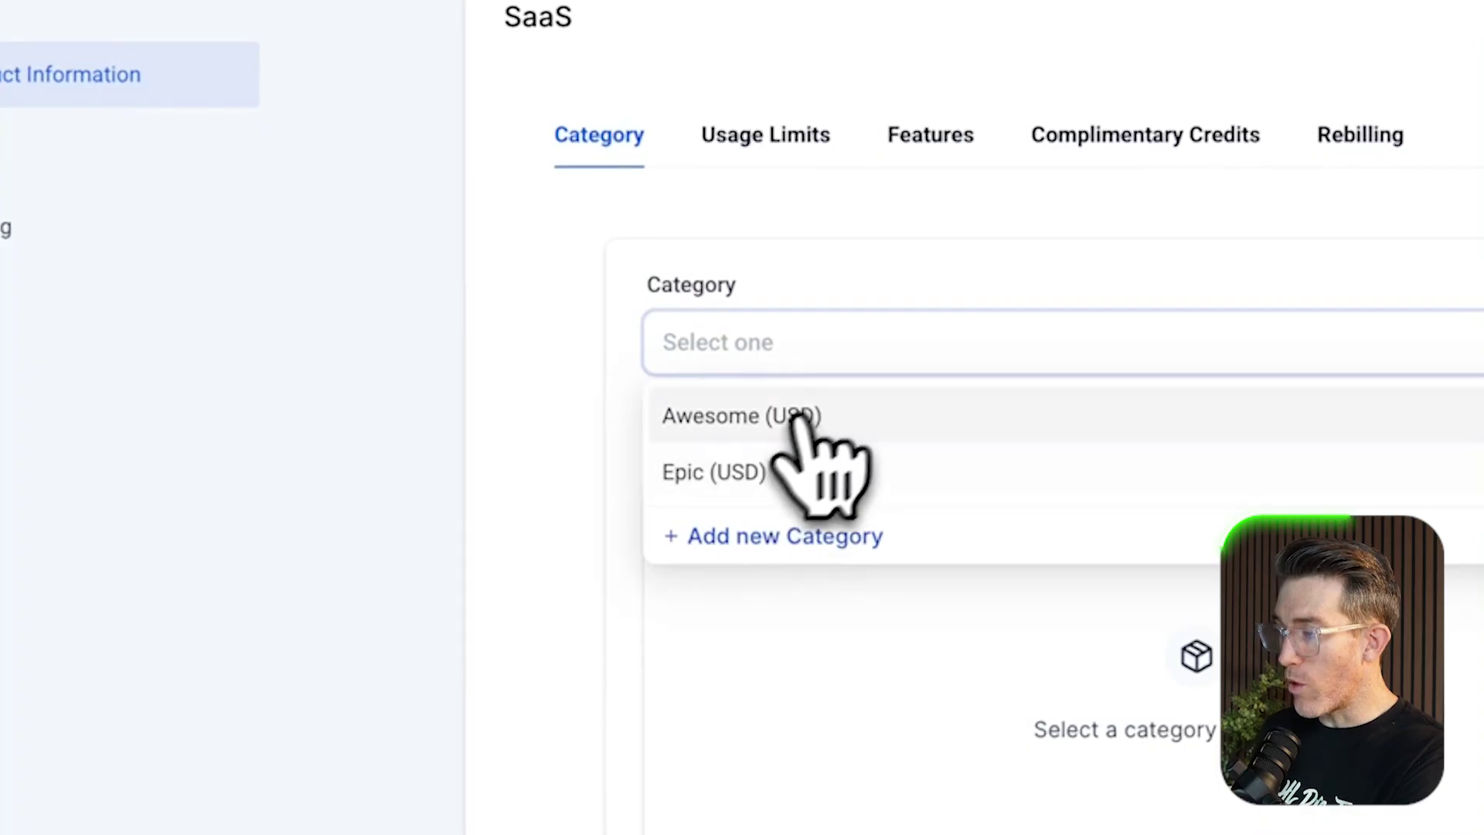
pyautogui.click(759, 424)
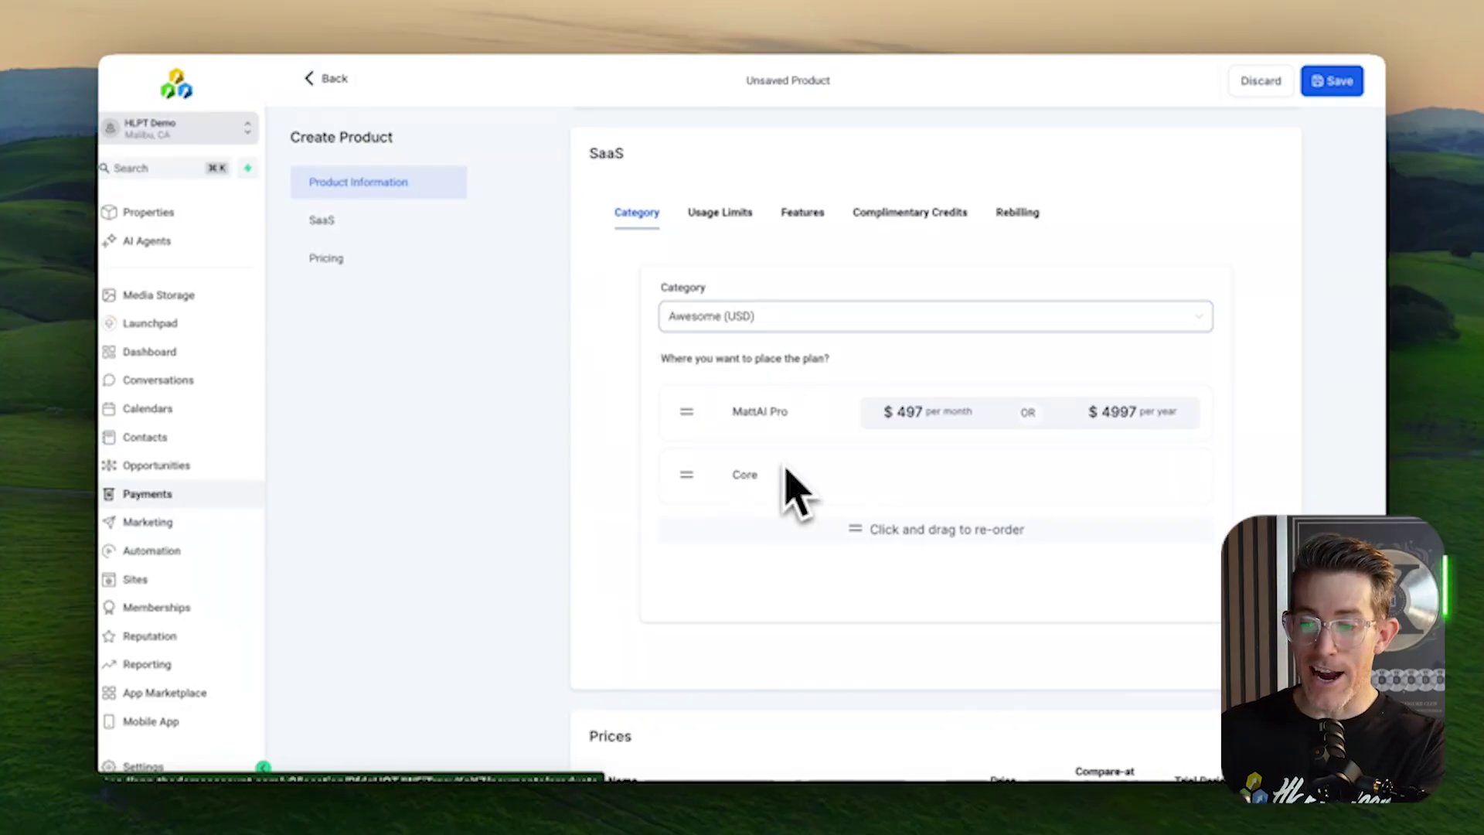
pyautogui.moveTo(752, 404); pyautogui.dragTo(804, 440)
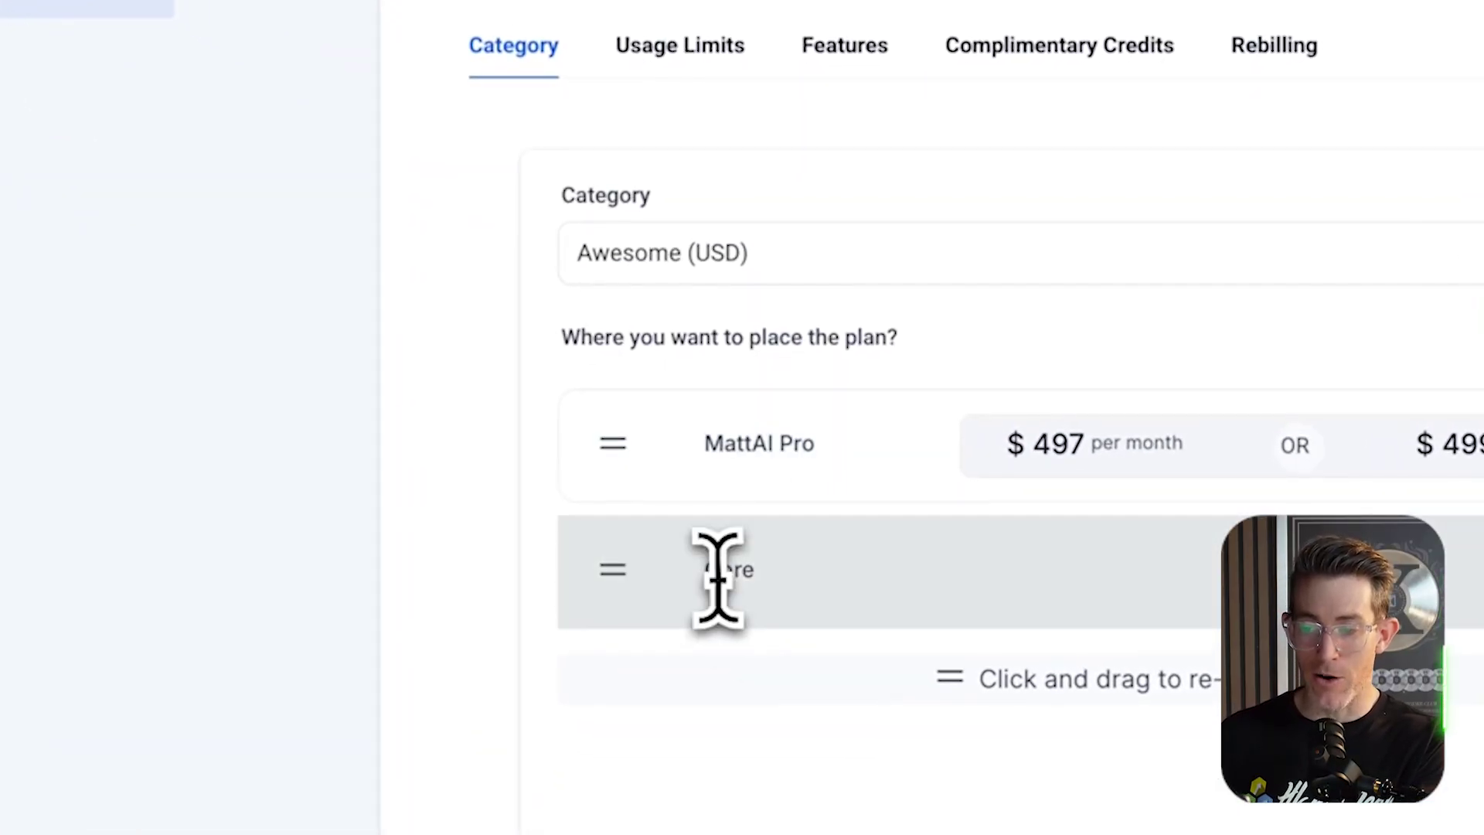
pyautogui.click(688, 274)
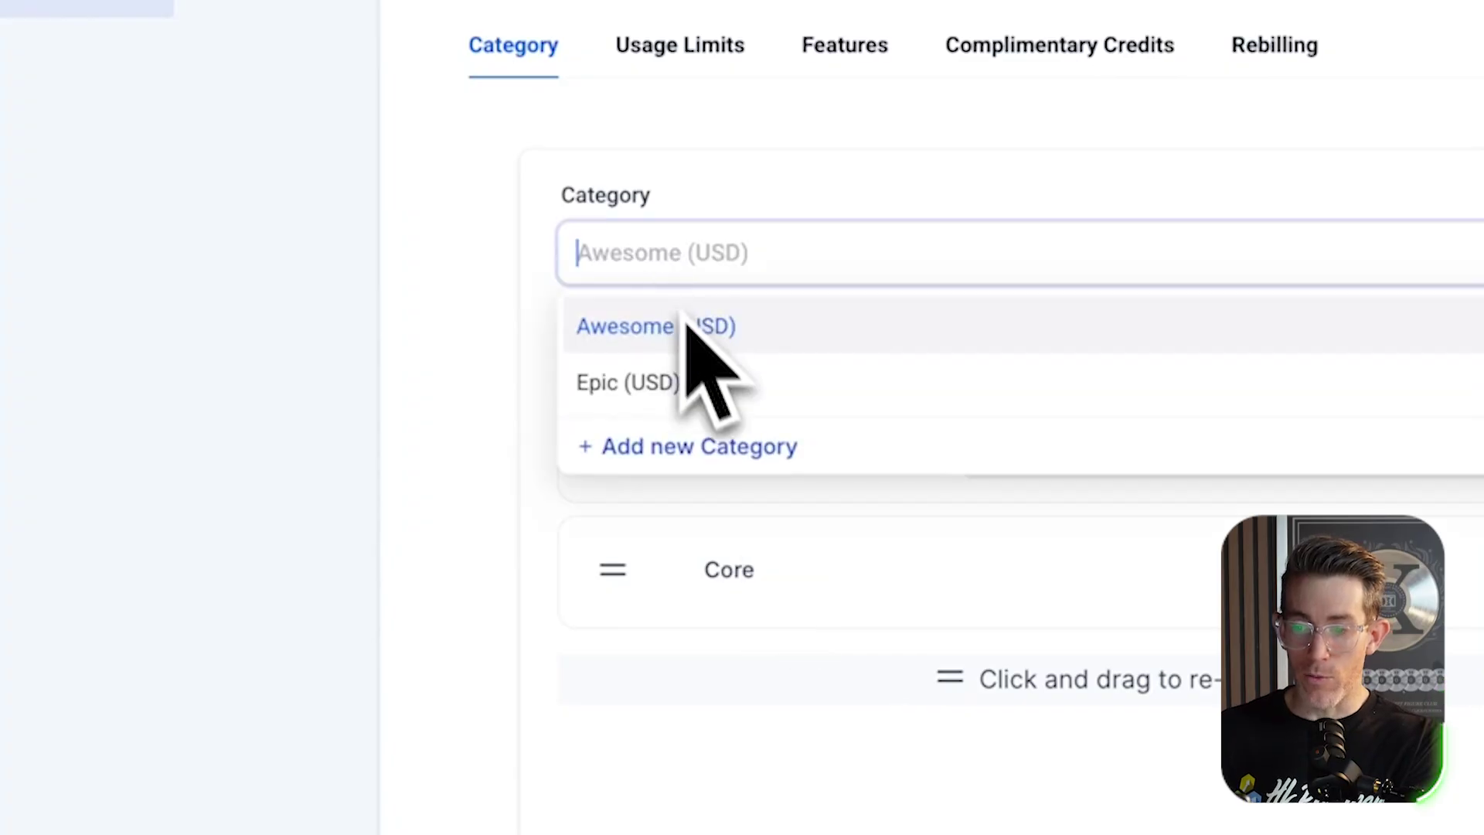
pyautogui.click(635, 447)
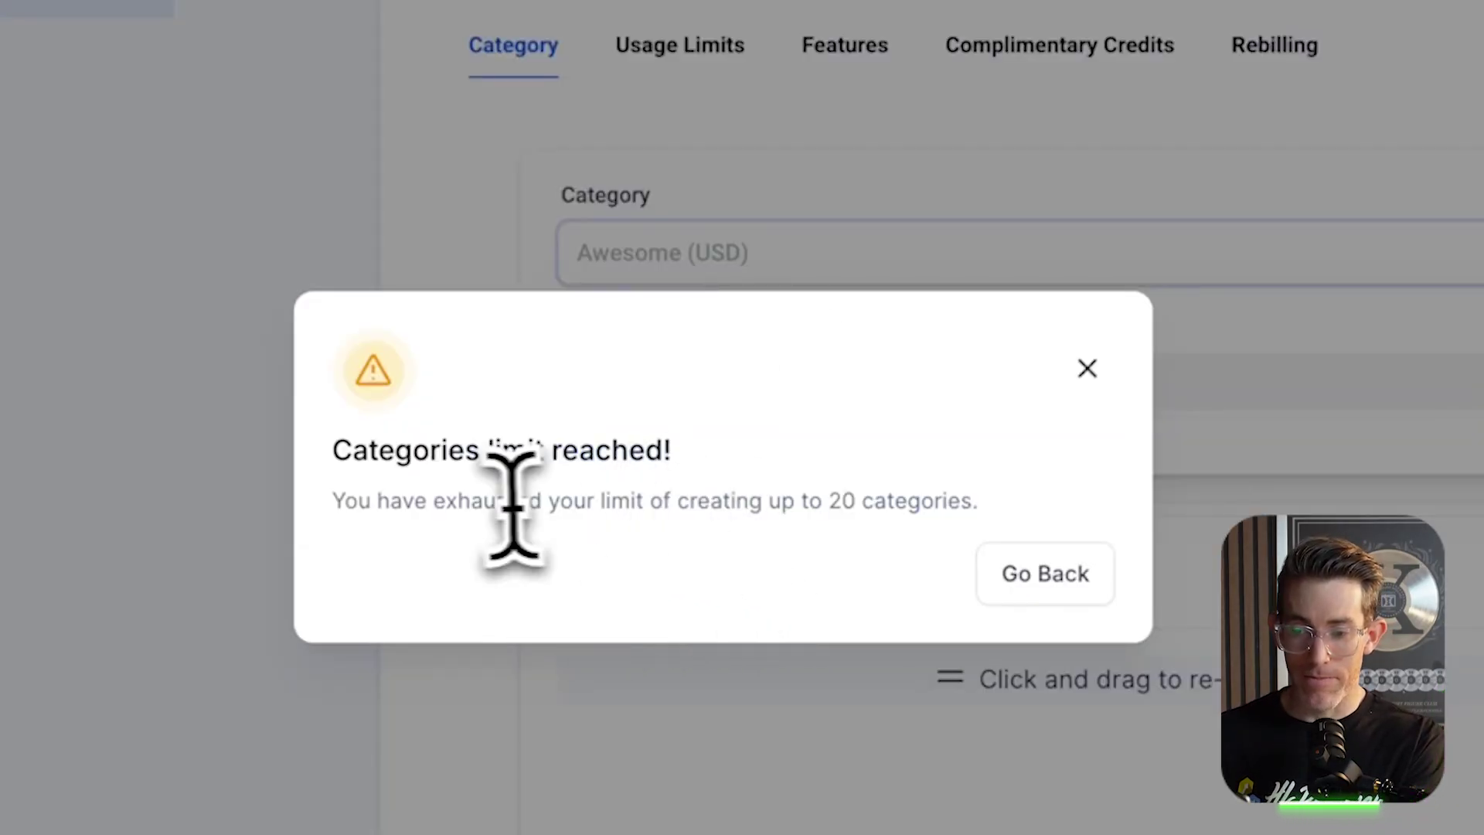
pyautogui.moveTo(501, 500); pyautogui.dragTo(894, 497)
pyautogui.click(894, 596)
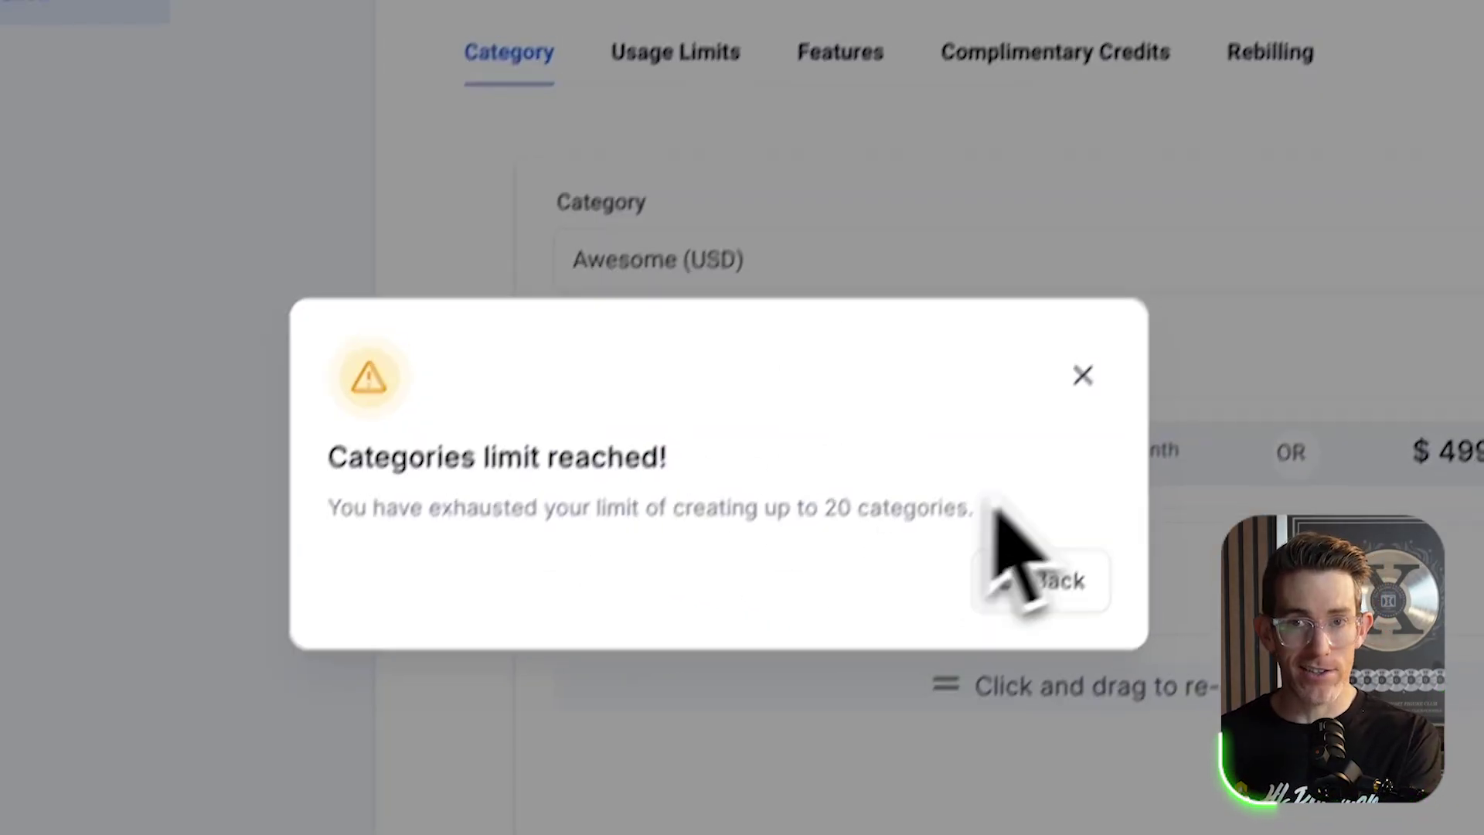
pyautogui.click(1072, 393)
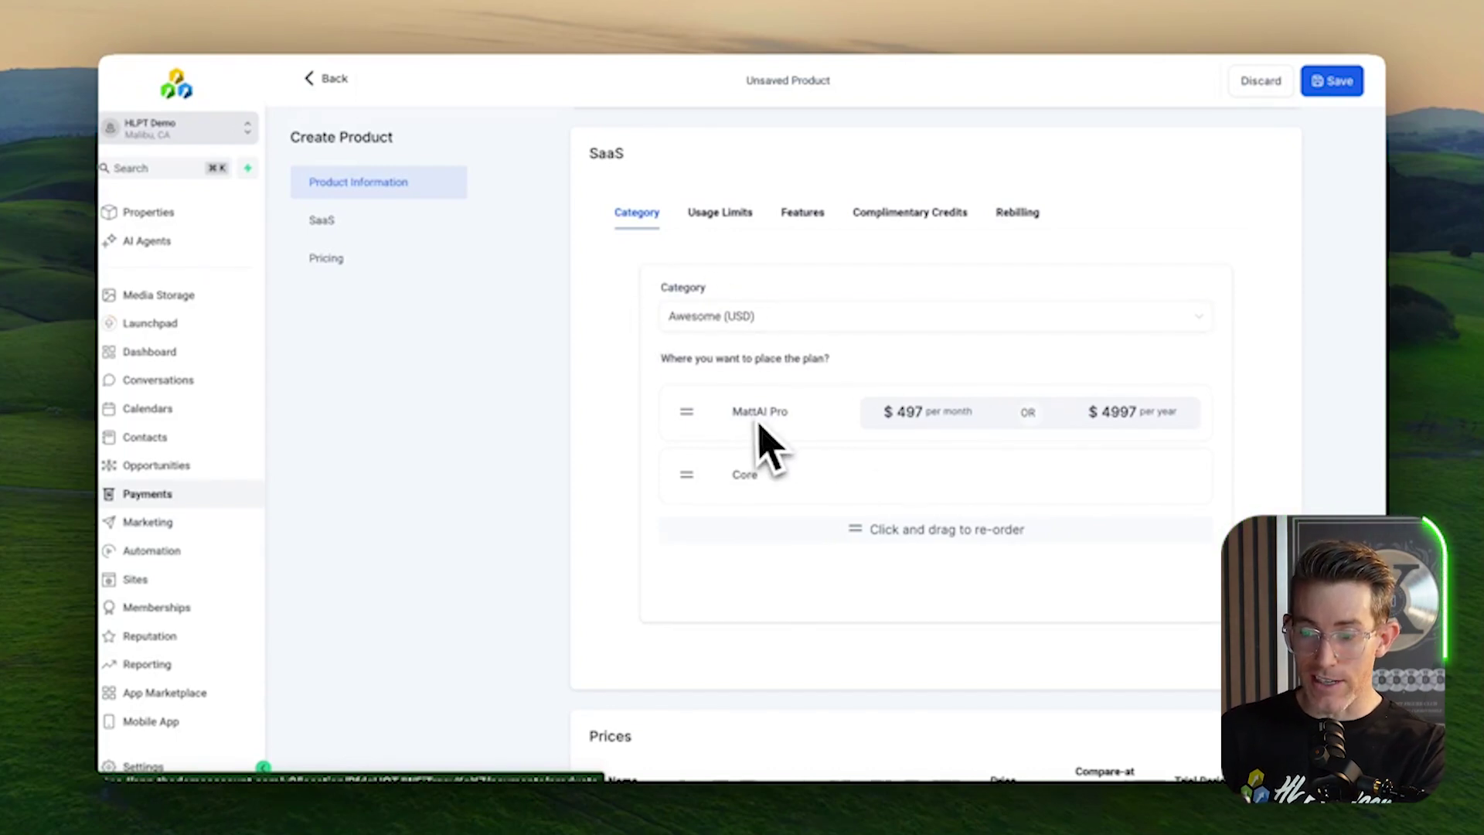
# Step: Try reordering Core and MattAI Pro in the plan list, leaving Core below MattAI Pro
pyautogui.moveTo(897, 425); pyautogui.dragTo(931, 420)
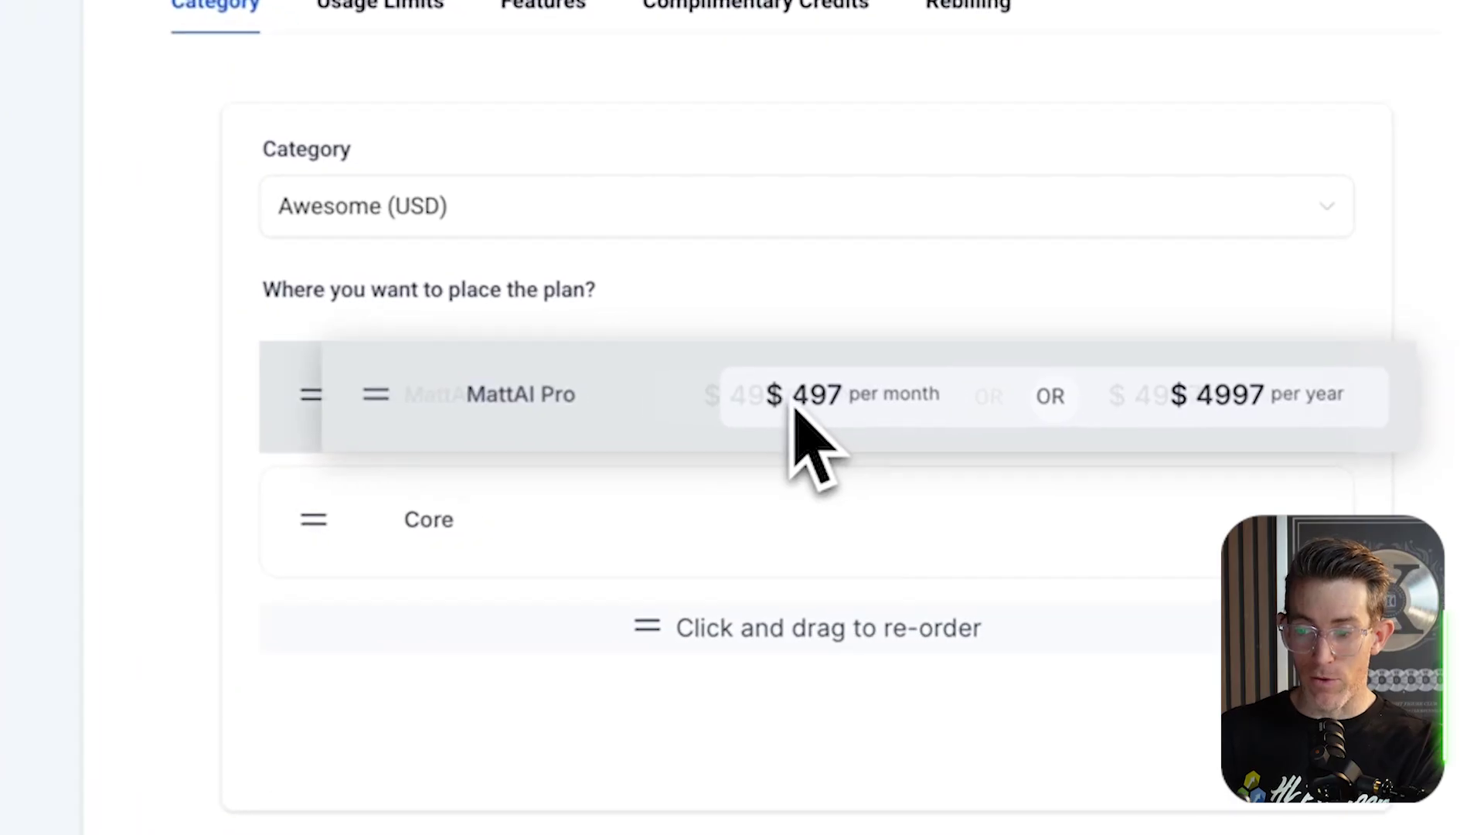
pyautogui.moveTo(796, 408); pyautogui.dragTo(738, 405)
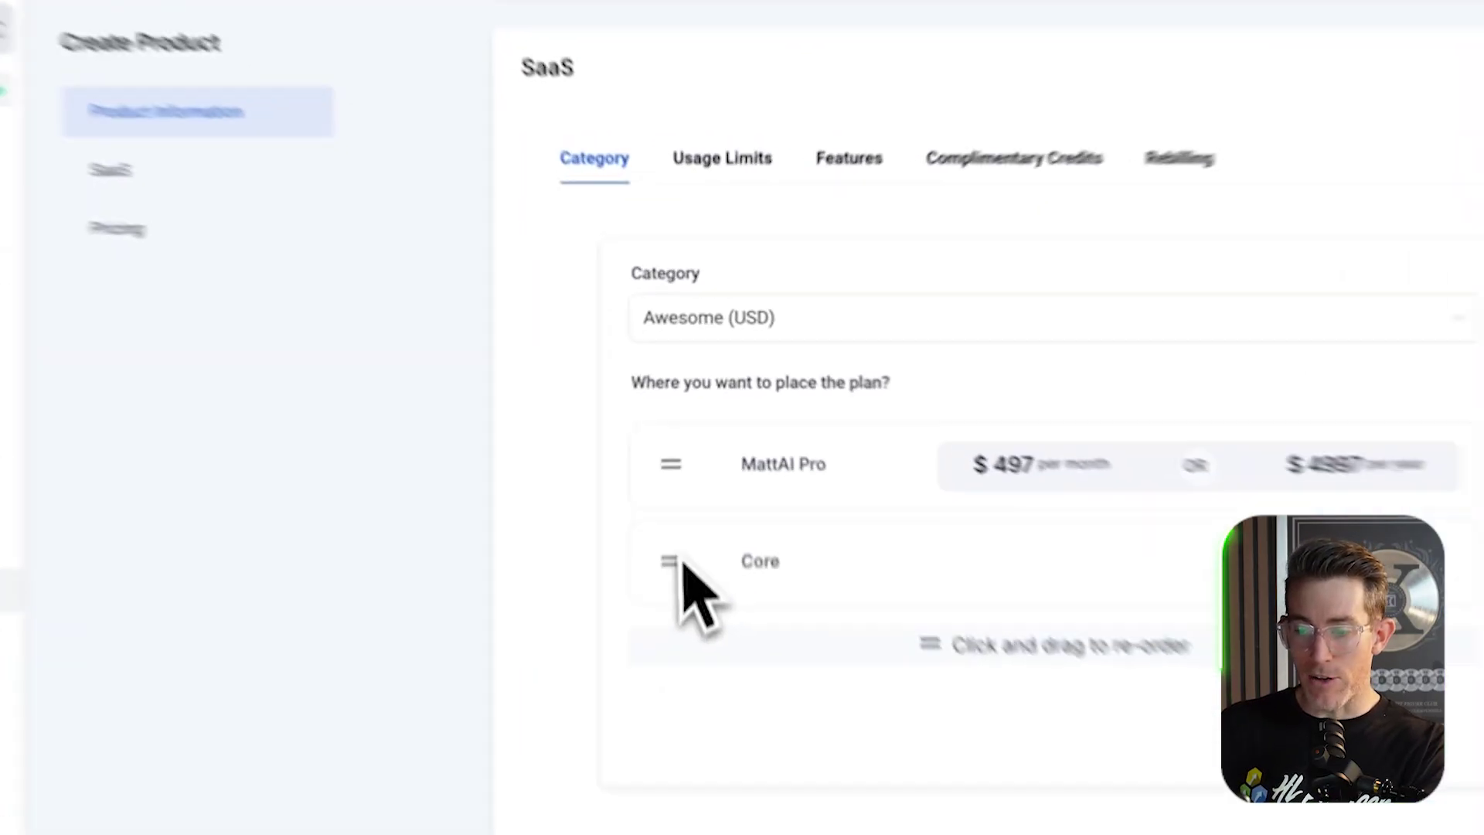
pyautogui.moveTo(688, 474); pyautogui.dragTo(717, 412)
pyautogui.moveTo(669, 537); pyautogui.dragTo(665, 637)
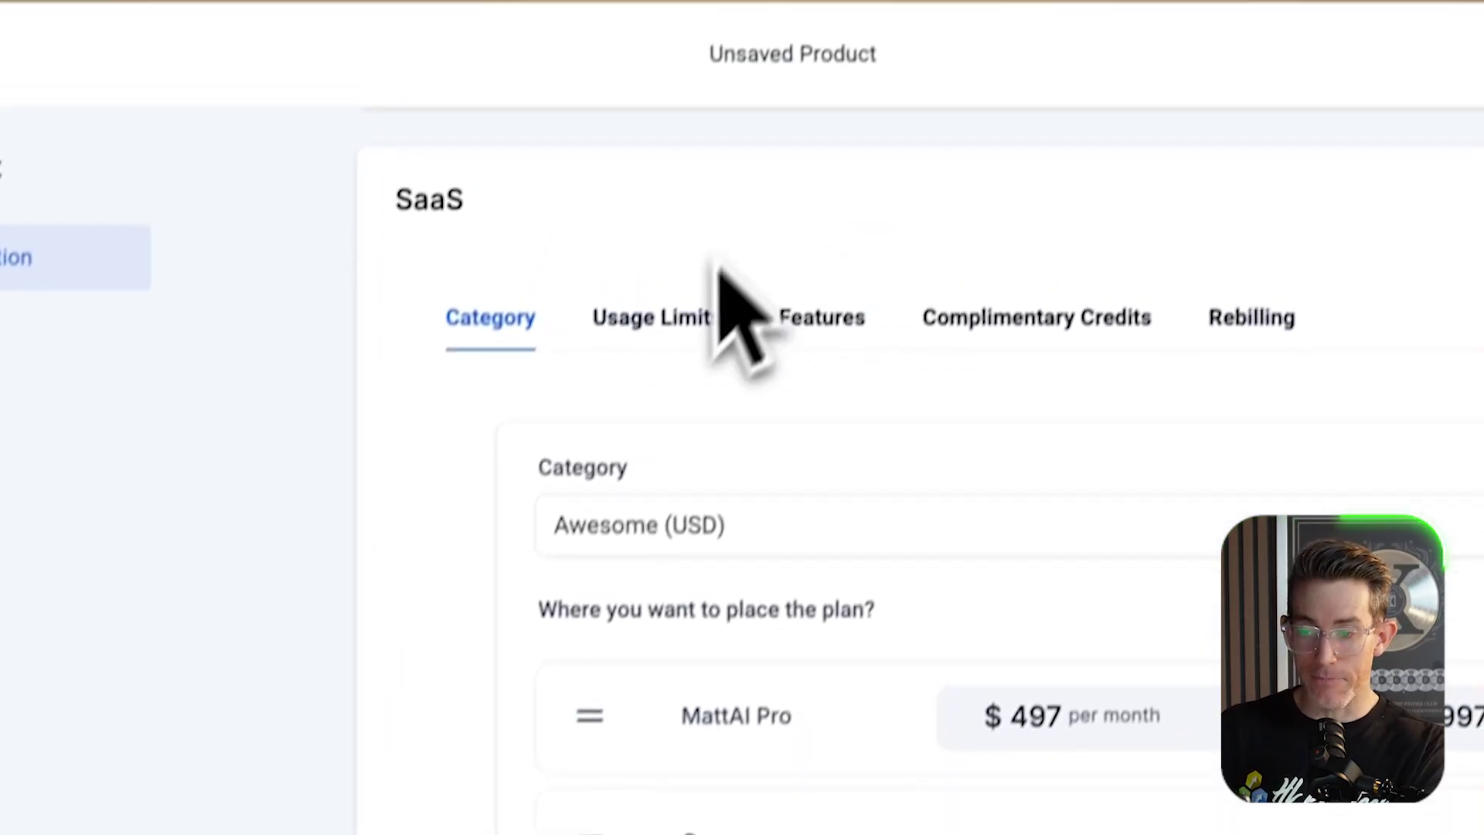
# Step: Switch Core's SaaS category to Epic (USD) and show its Usage Limits
pyautogui.click(642, 565)
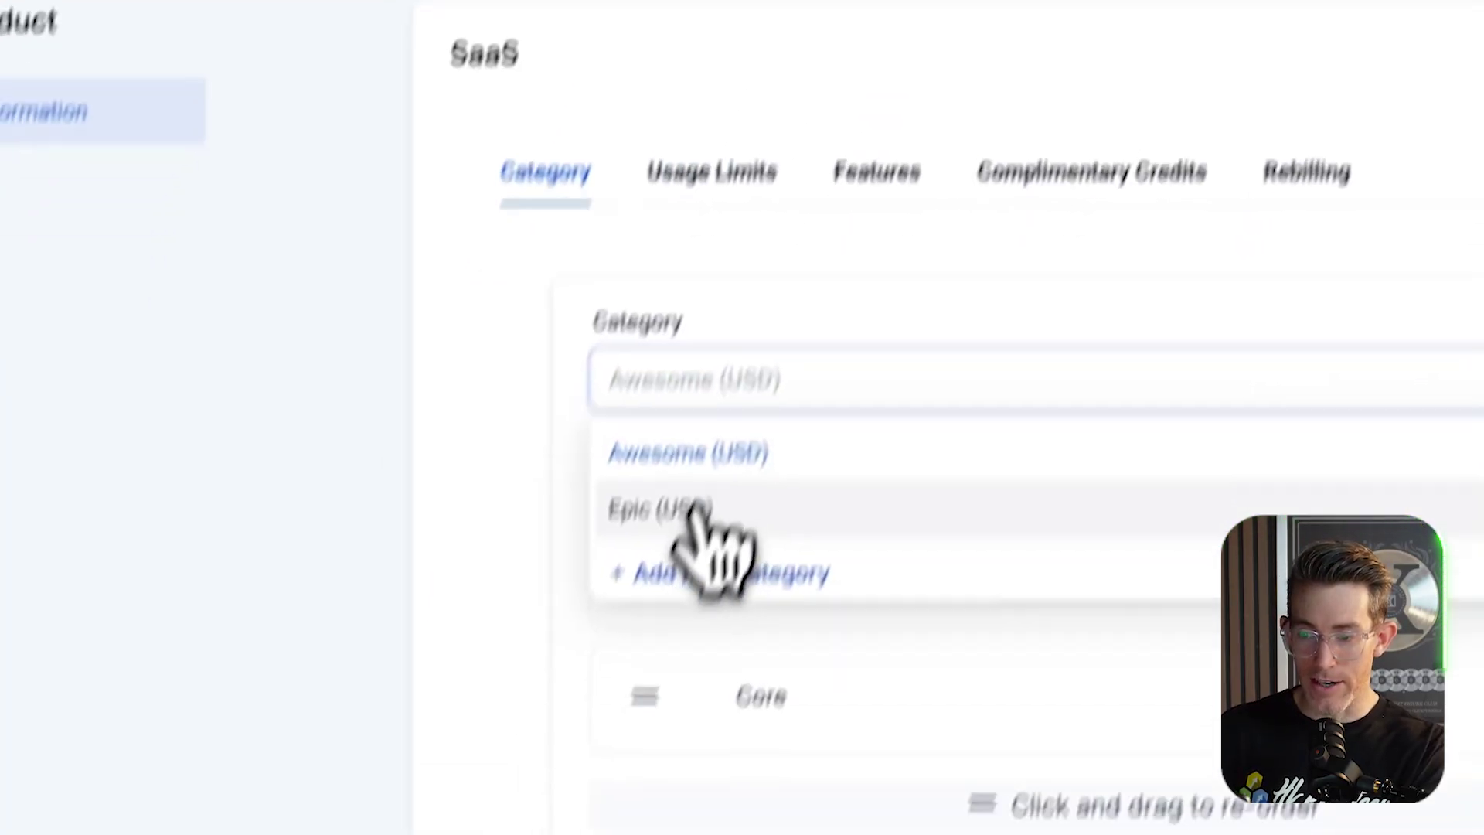
pyautogui.click(618, 695)
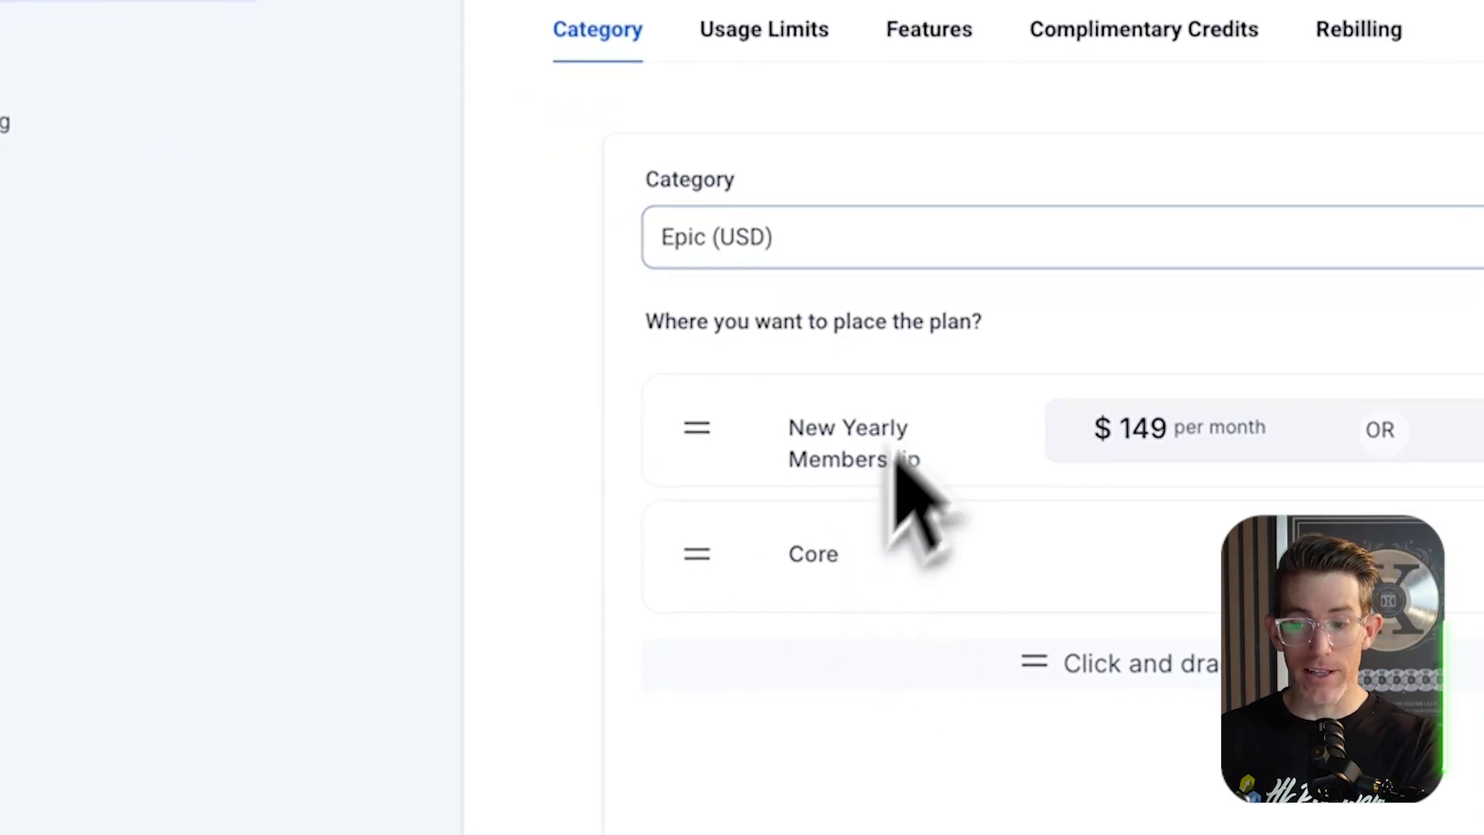
pyautogui.click(684, 244)
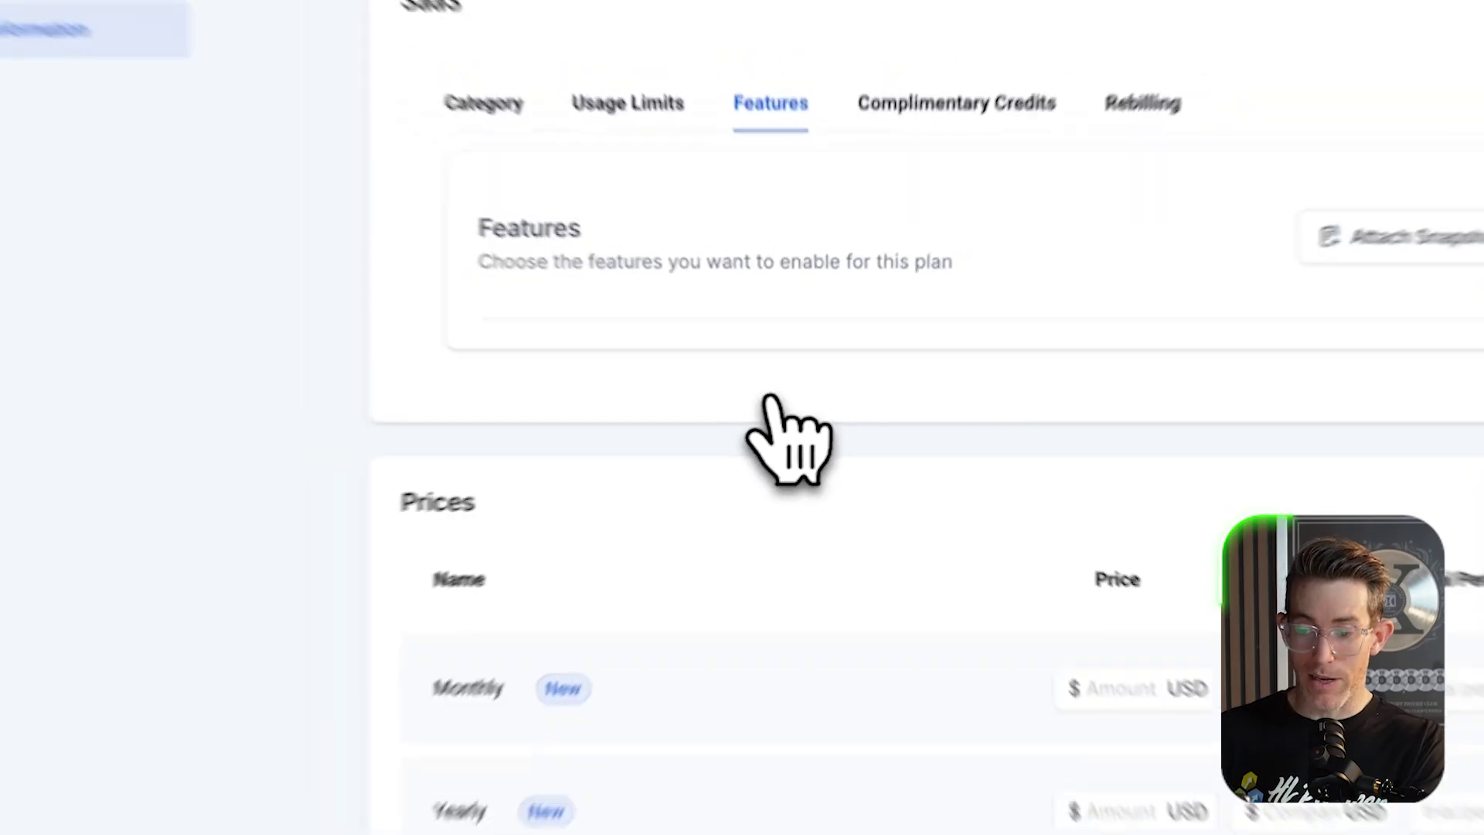
# Step: Scroll up to Core's SaaS Features section with its snapshot option
pyautogui.scroll(3, 843, 557)
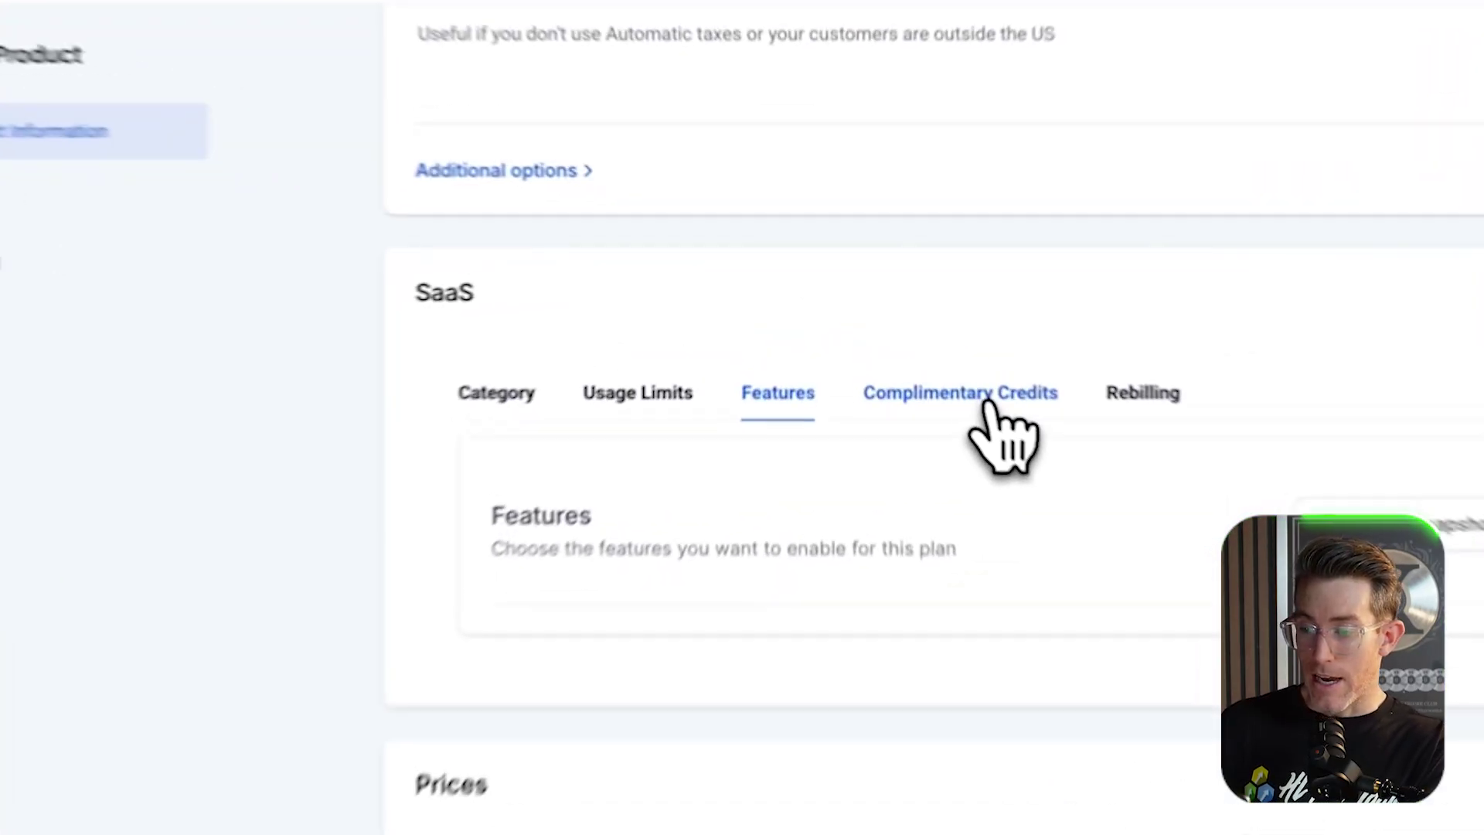
# Step: View Core's Complimentary Credits: $10 USD monthly recurring signup credits with rollover
pyautogui.click(924, 340)
pyautogui.scroll(-2, 842, 580)
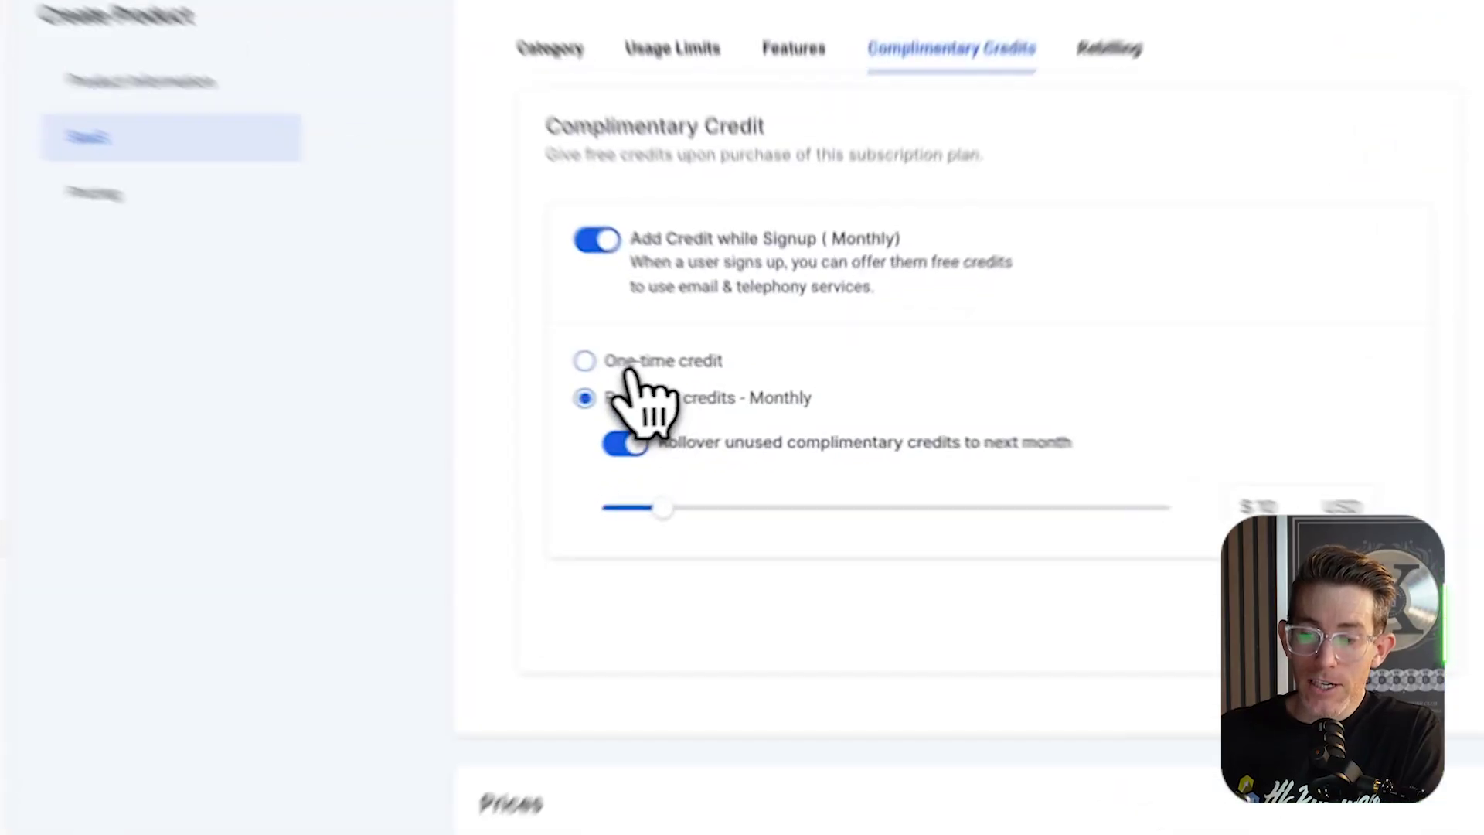
pyautogui.click(692, 373)
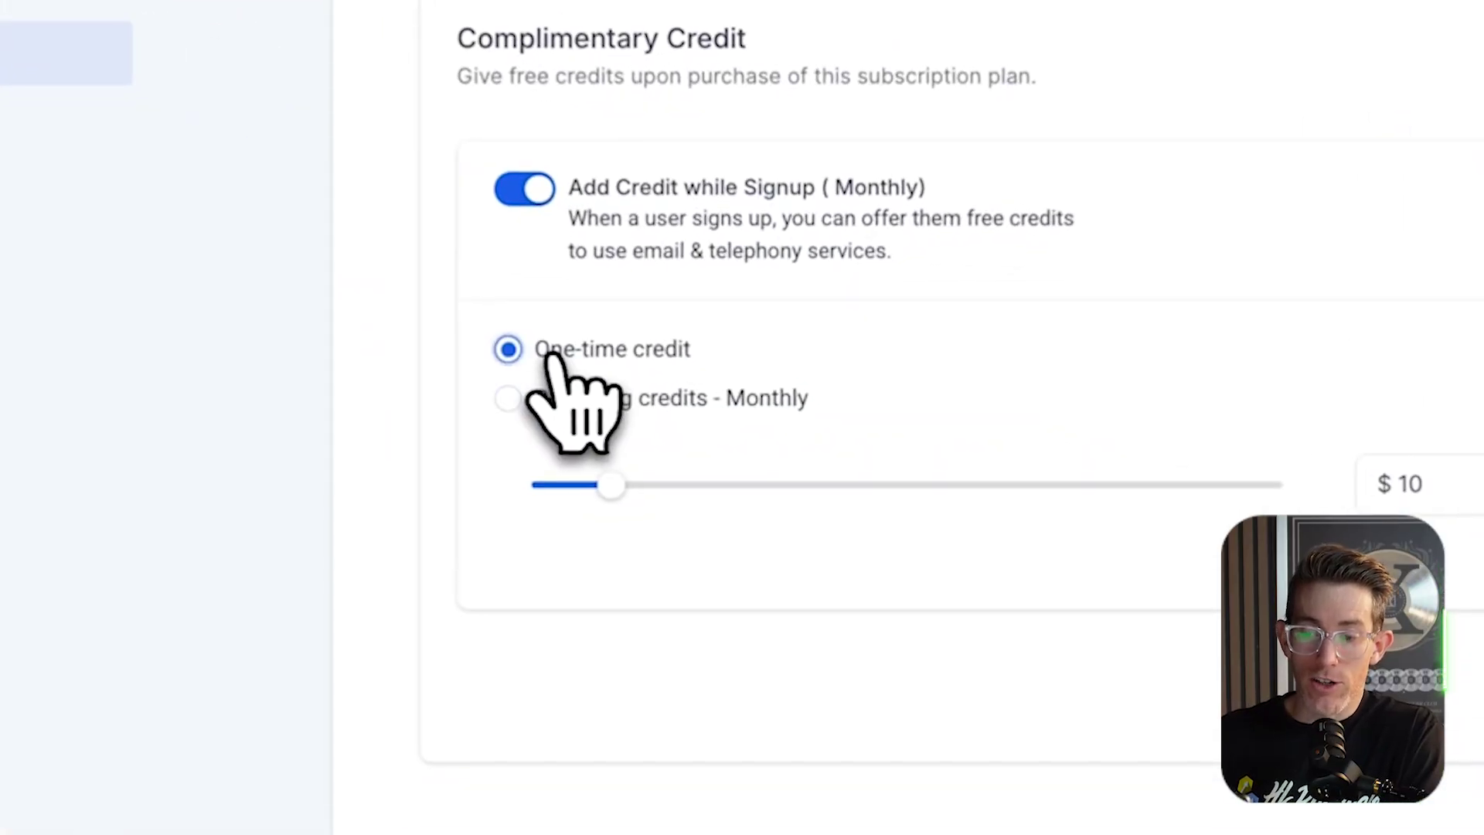
pyautogui.click(601, 401)
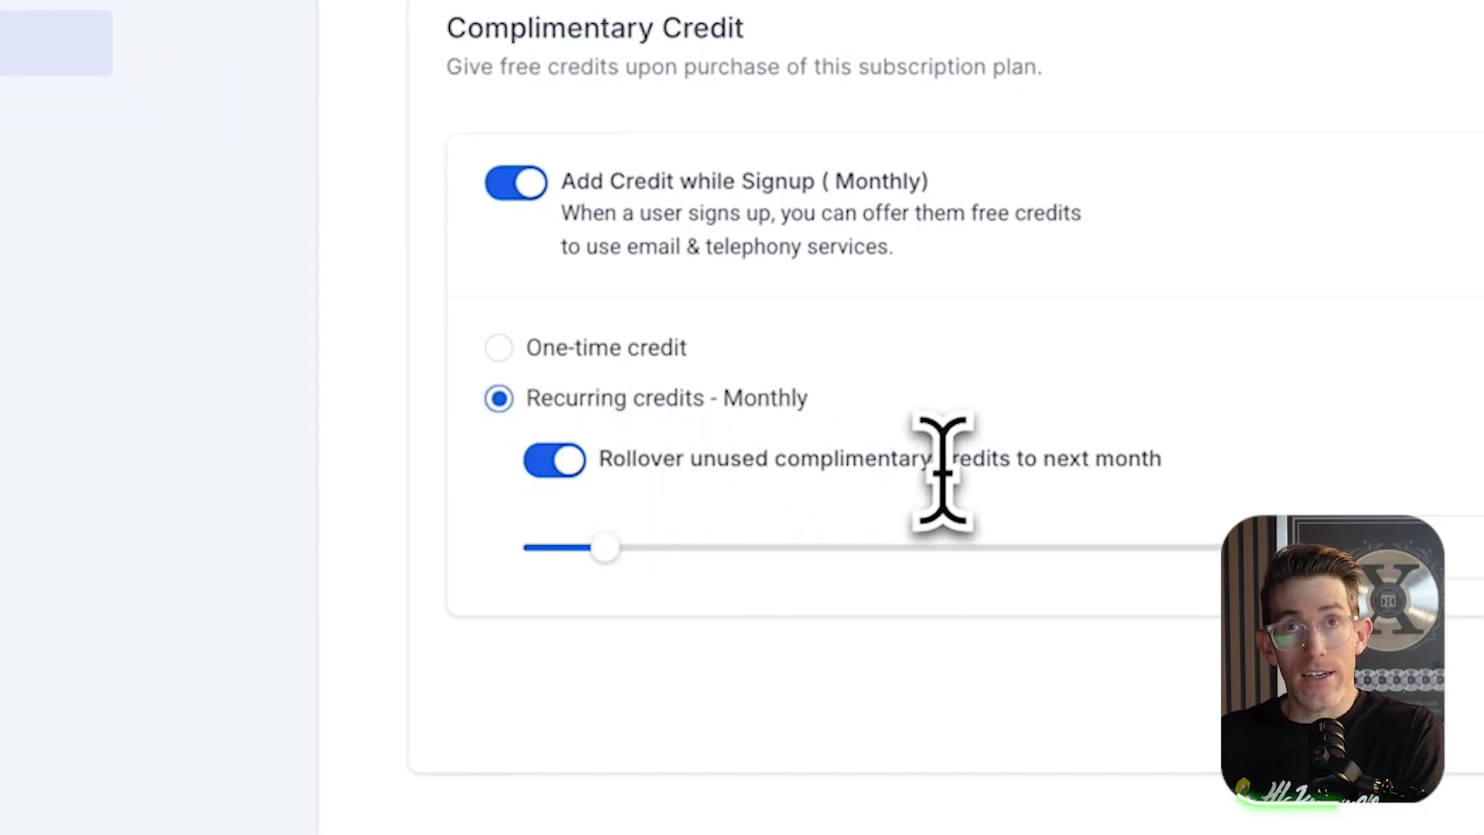
pyautogui.click(580, 464)
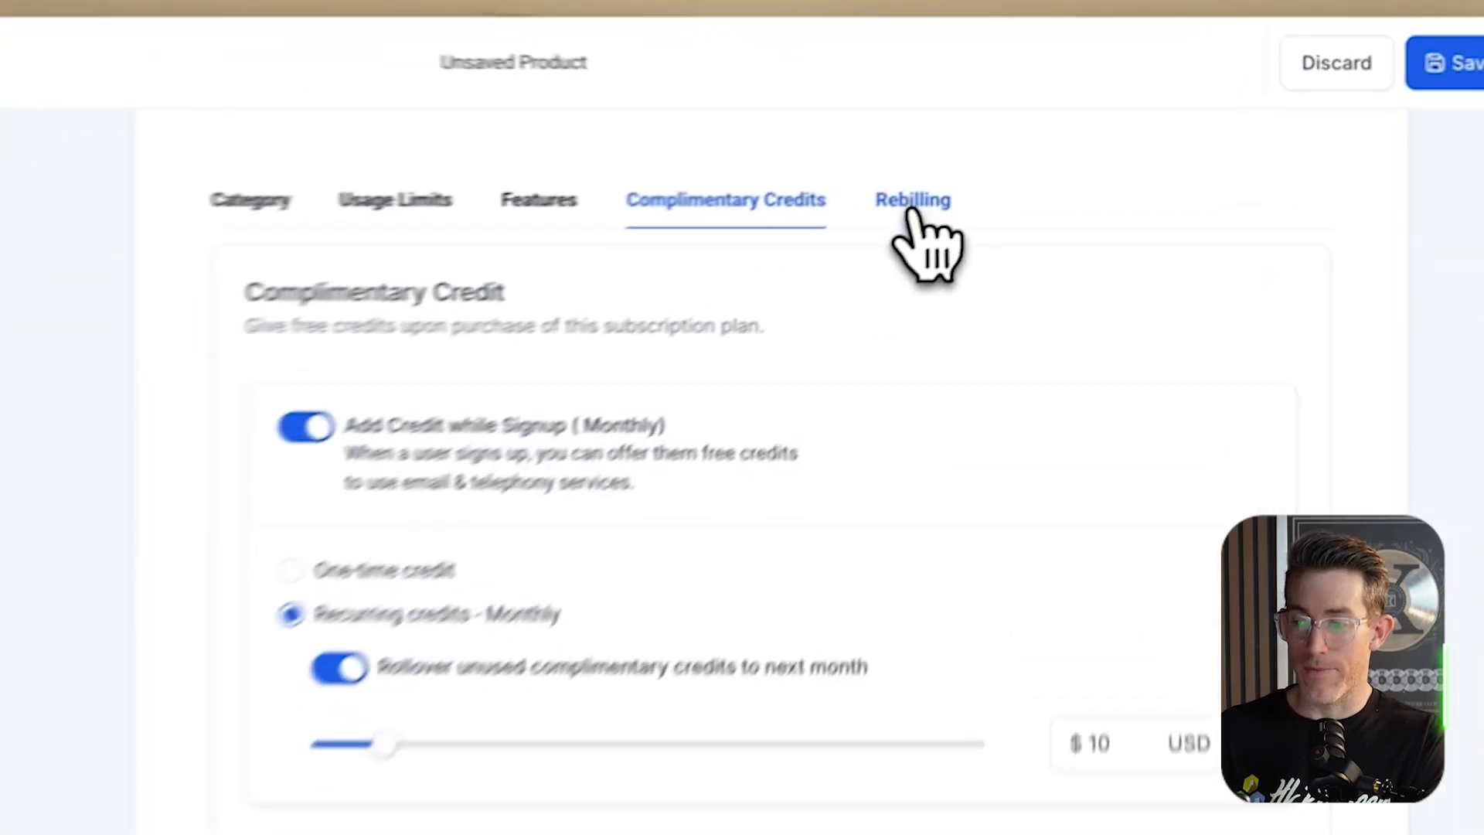
# Step: Review Core's Rebilling markup sections, including the LC Email Verification markup
pyautogui.click(914, 215)
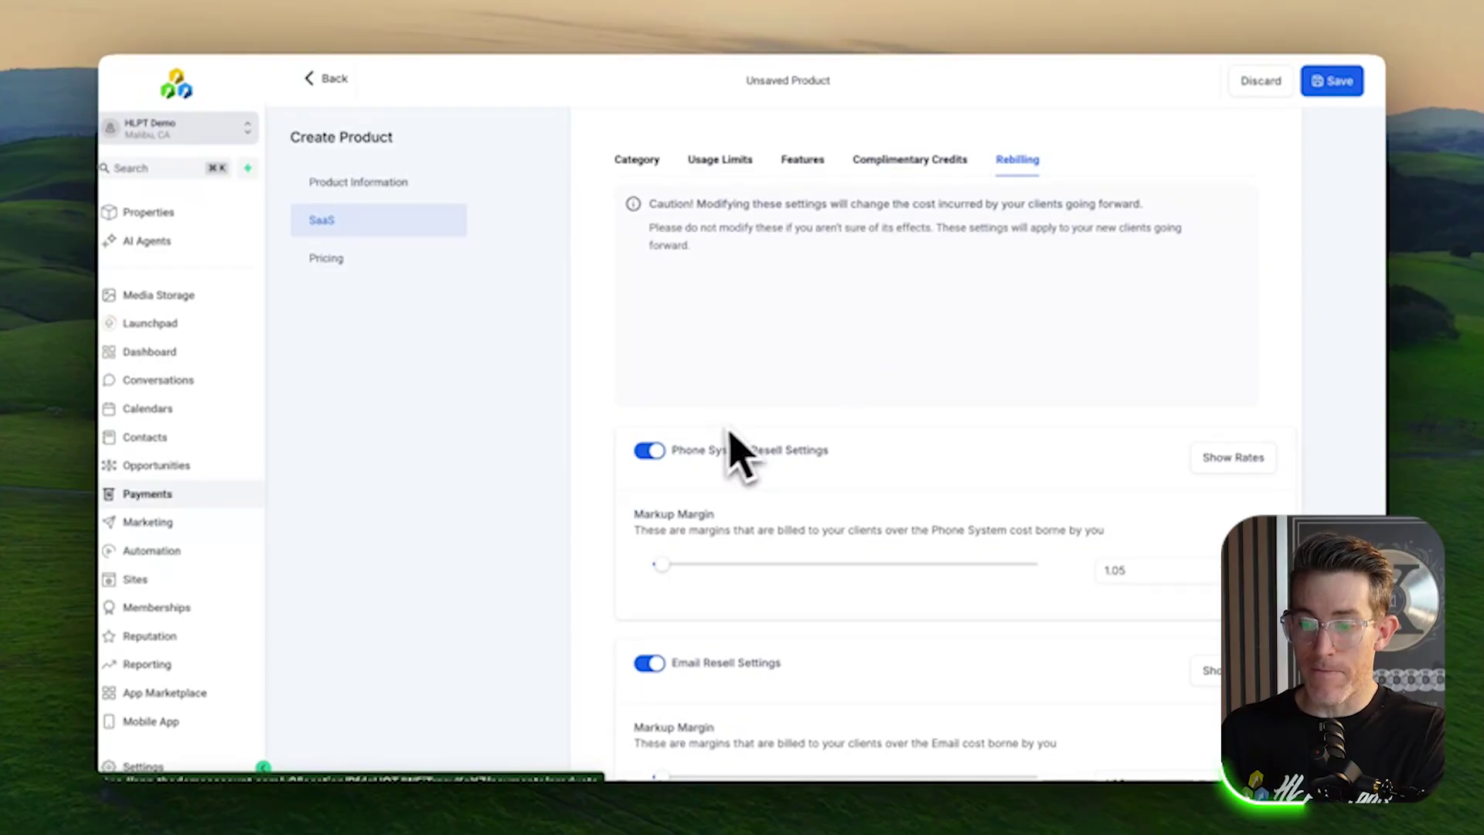
pyautogui.scroll(-3, 718, 440)
pyautogui.scroll(-15, 736, 382)
pyautogui.scroll(-10, 736, 379)
pyautogui.scroll(-3, 761, 568)
pyautogui.scroll(10, 696, 430)
pyautogui.scroll(3, 722, 364)
pyautogui.scroll(-3, 723, 364)
pyautogui.scroll(12, 842, 315)
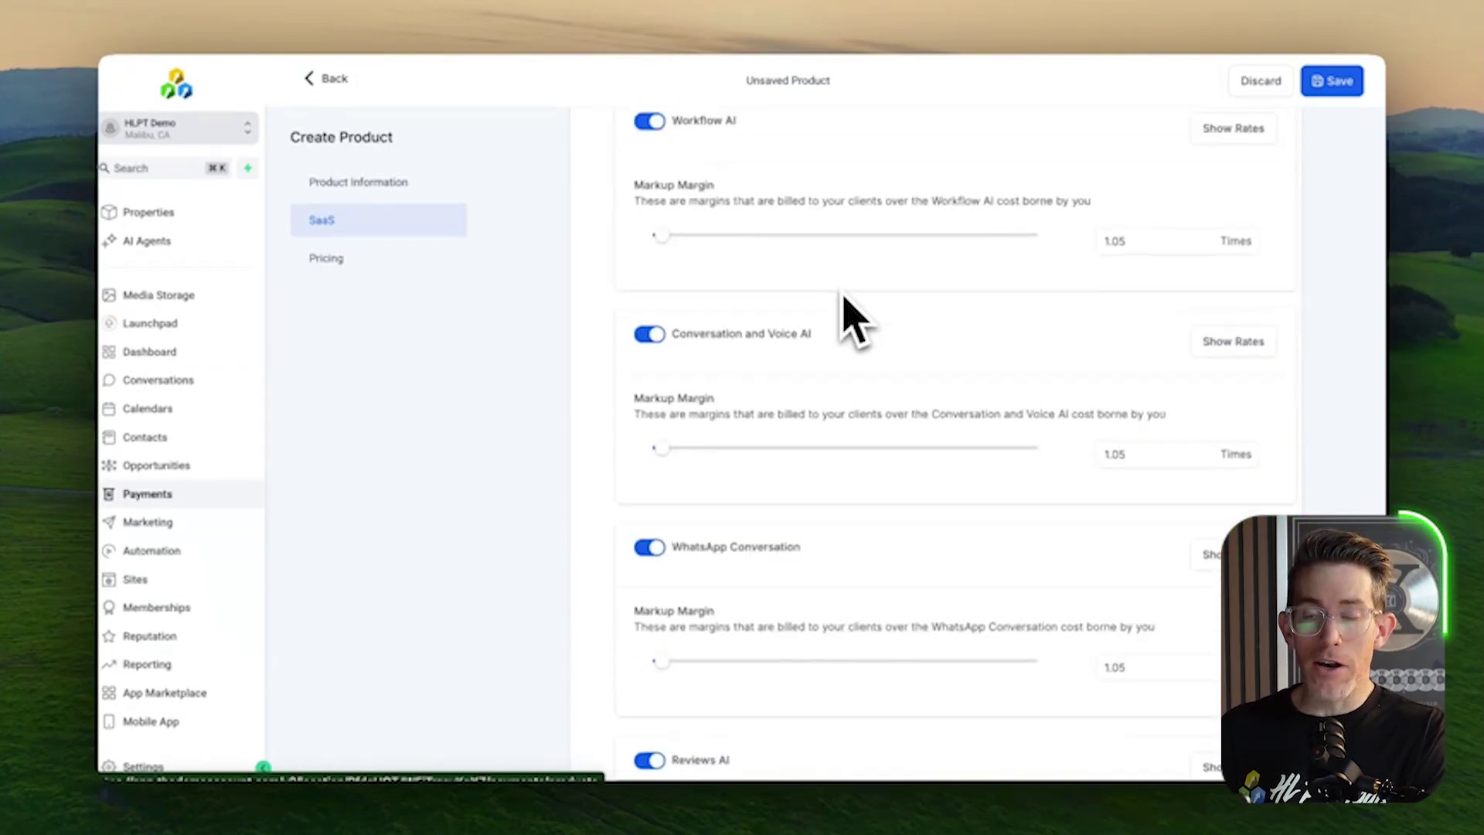
pyautogui.scroll(4, 847, 314)
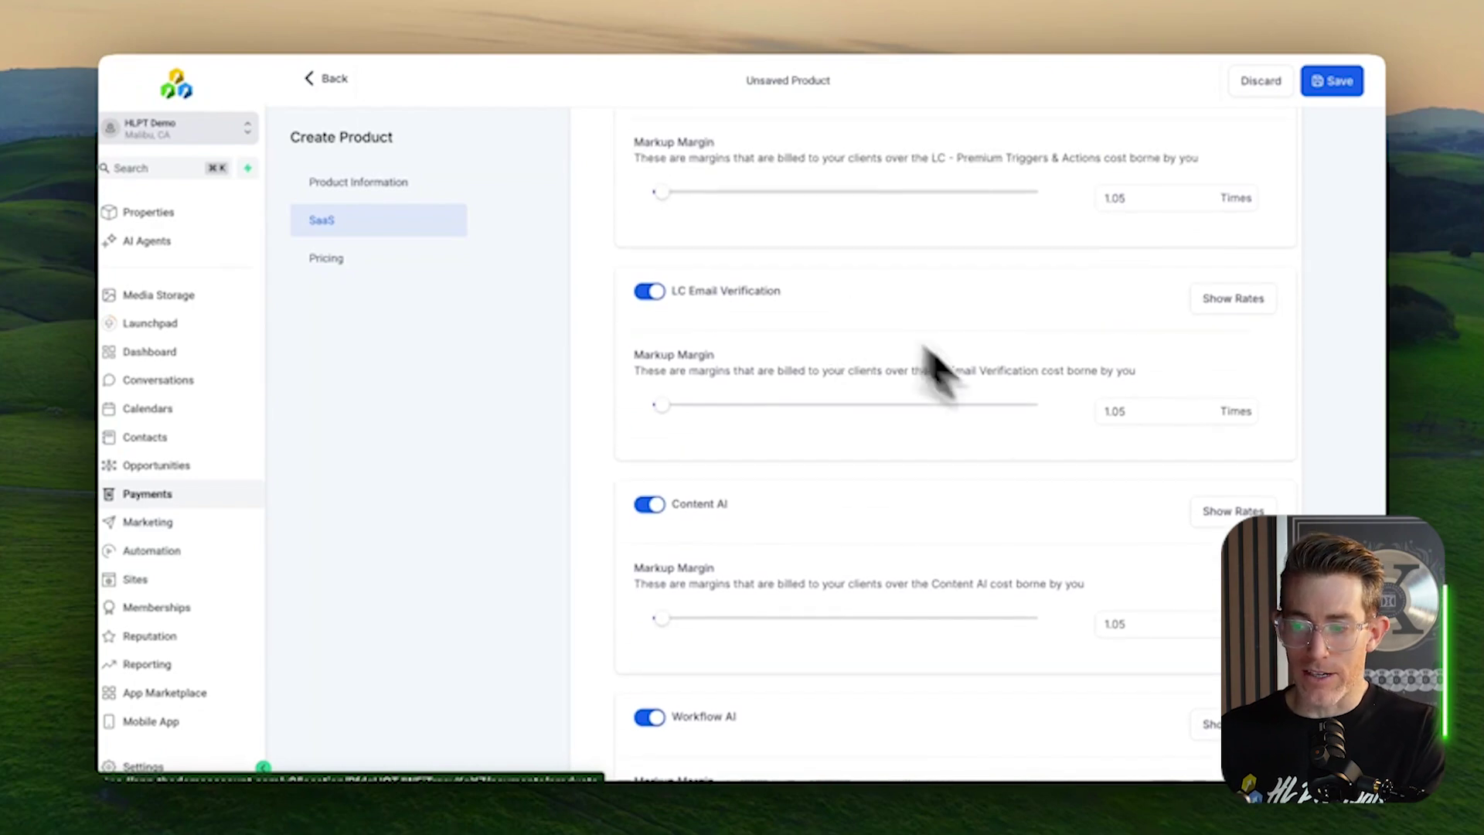
pyautogui.click(1121, 413)
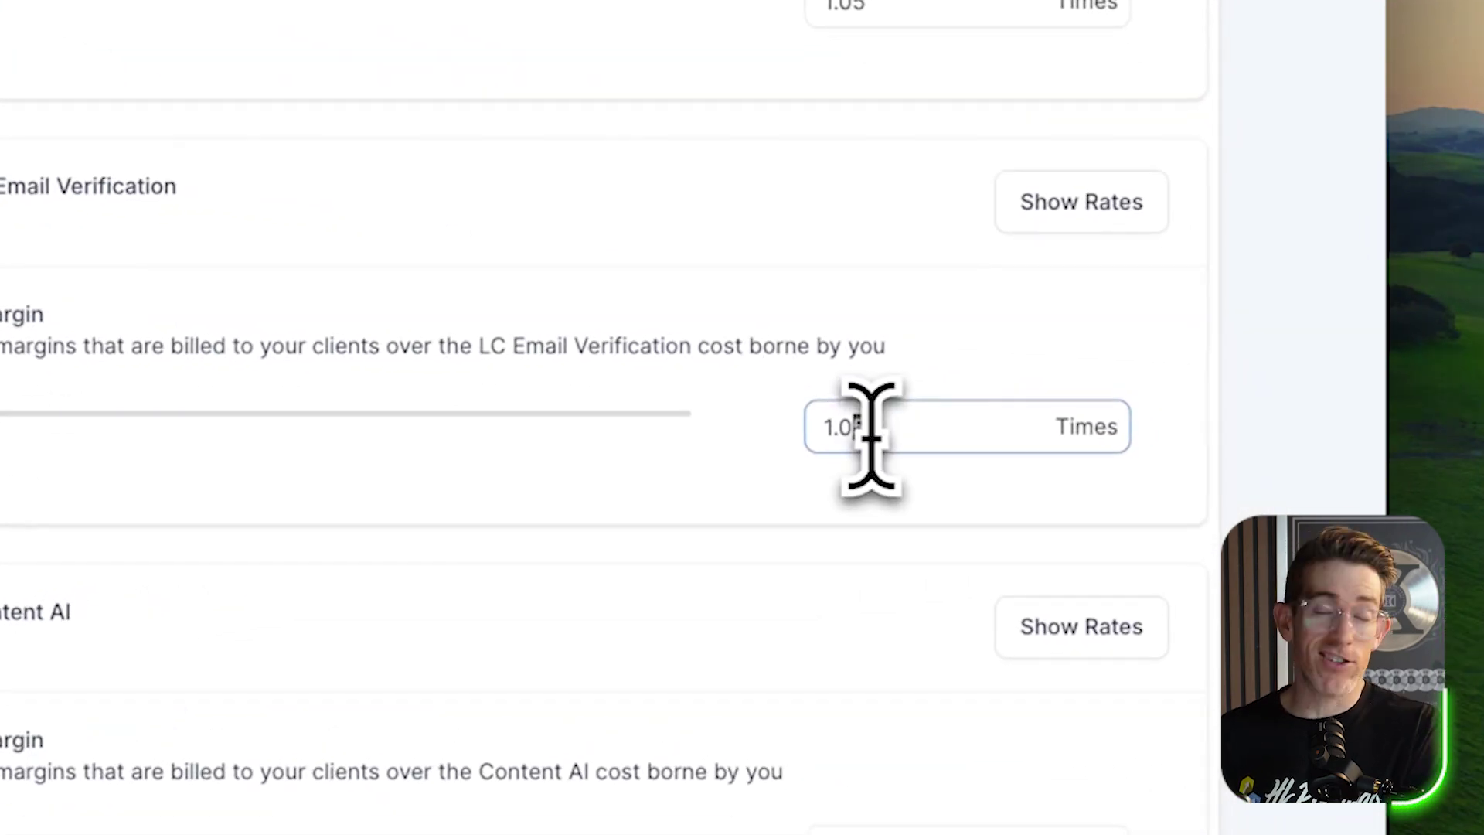
pyautogui.scroll(10, 889, 471)
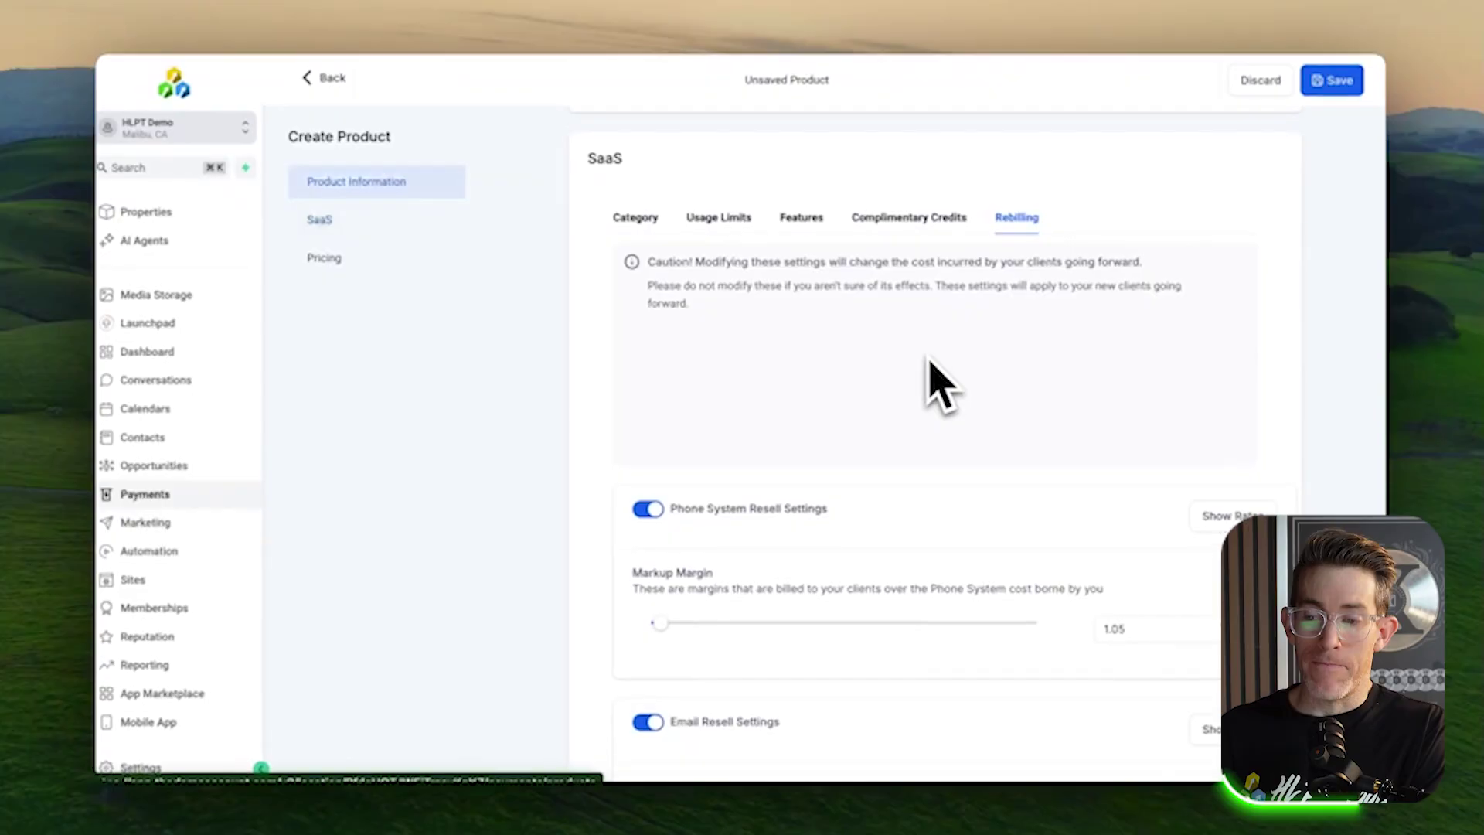
pyautogui.scroll(-3, 935, 383)
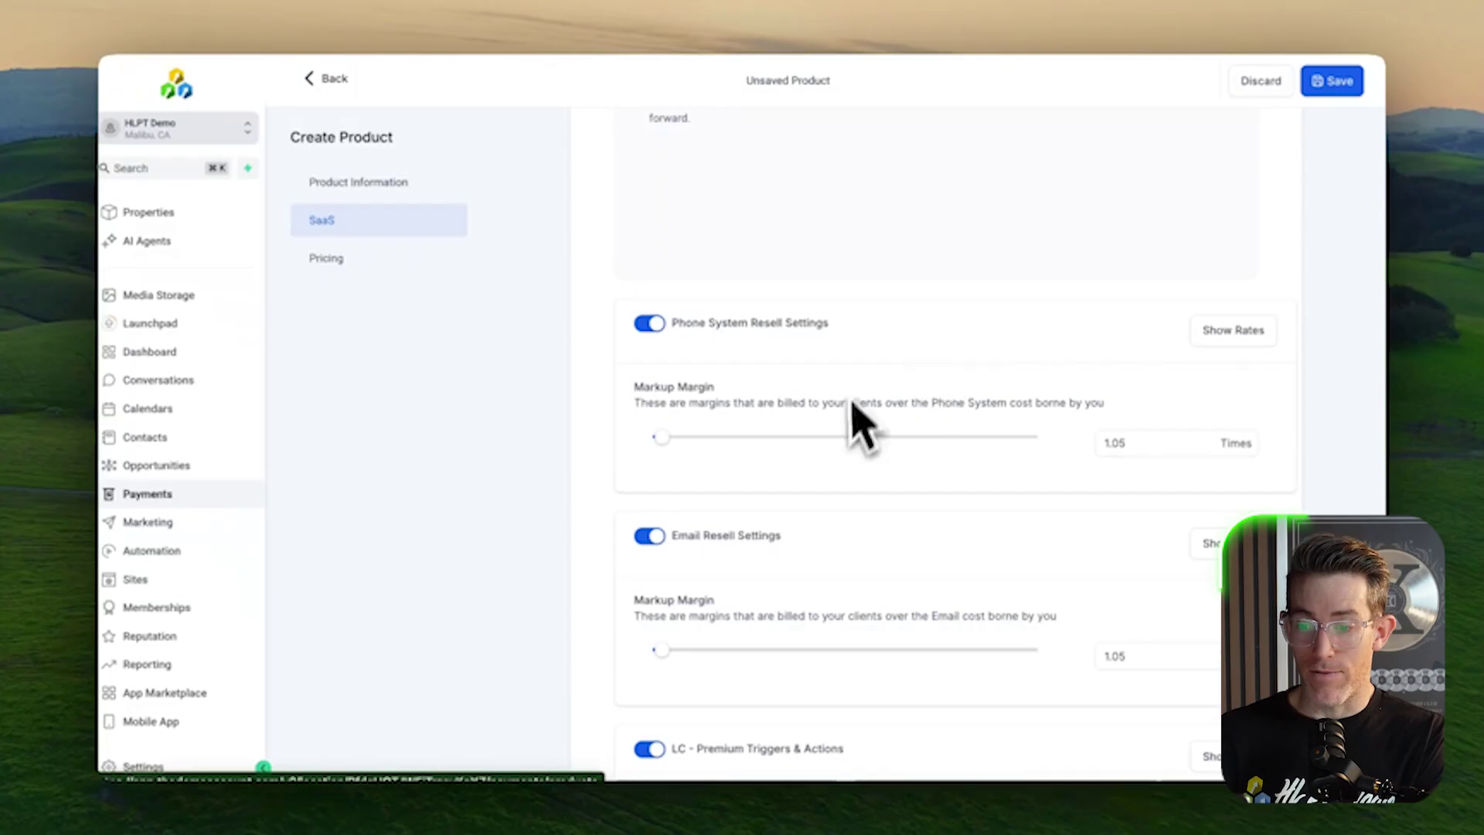
pyautogui.scroll(-3, 761, 541)
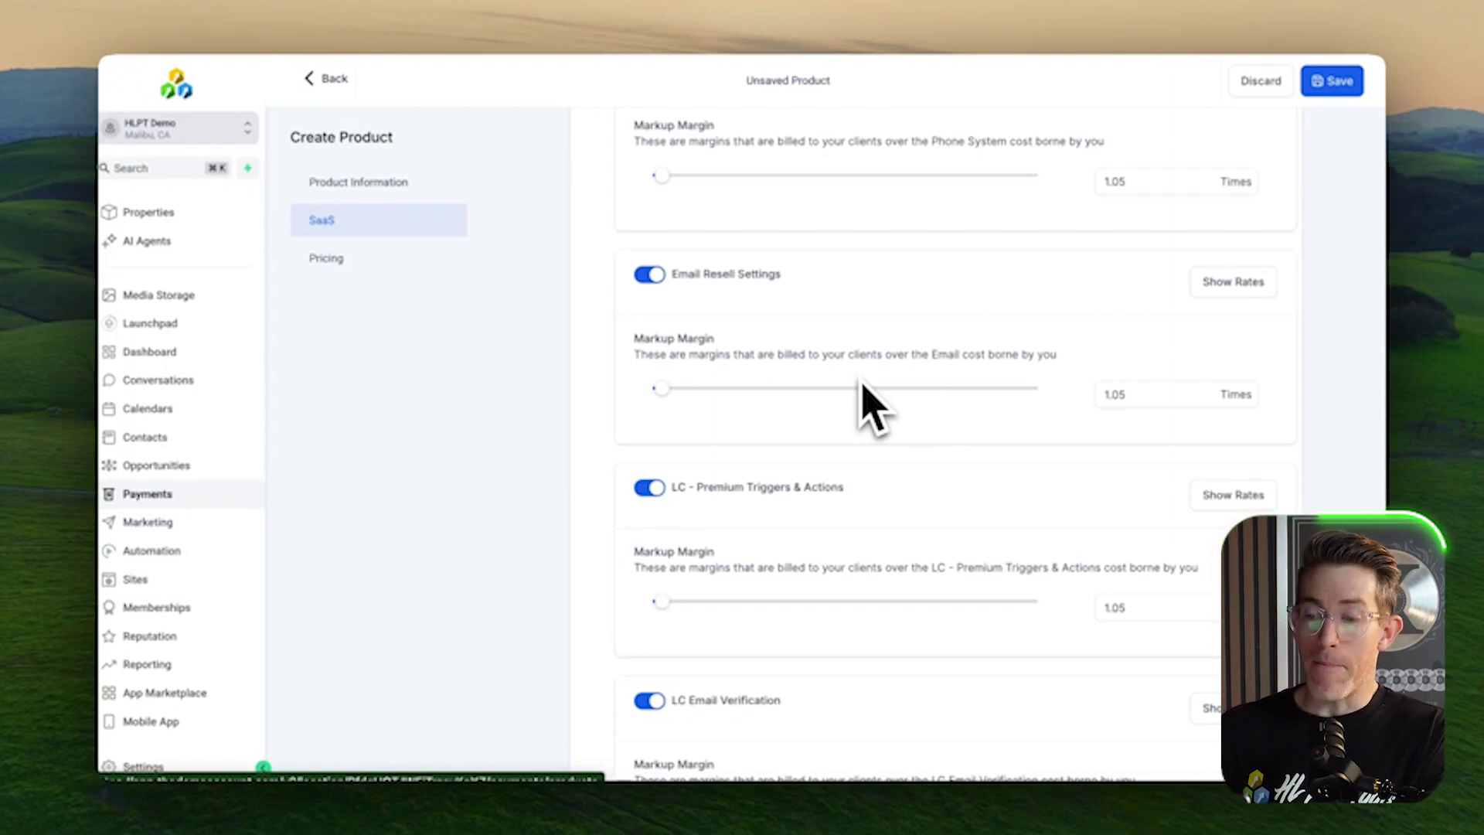
# Step: Set the Email resell markup margin to 1x and scroll down to Prices
pyautogui.moveTo(660, 389); pyautogui.dragTo(778, 388)
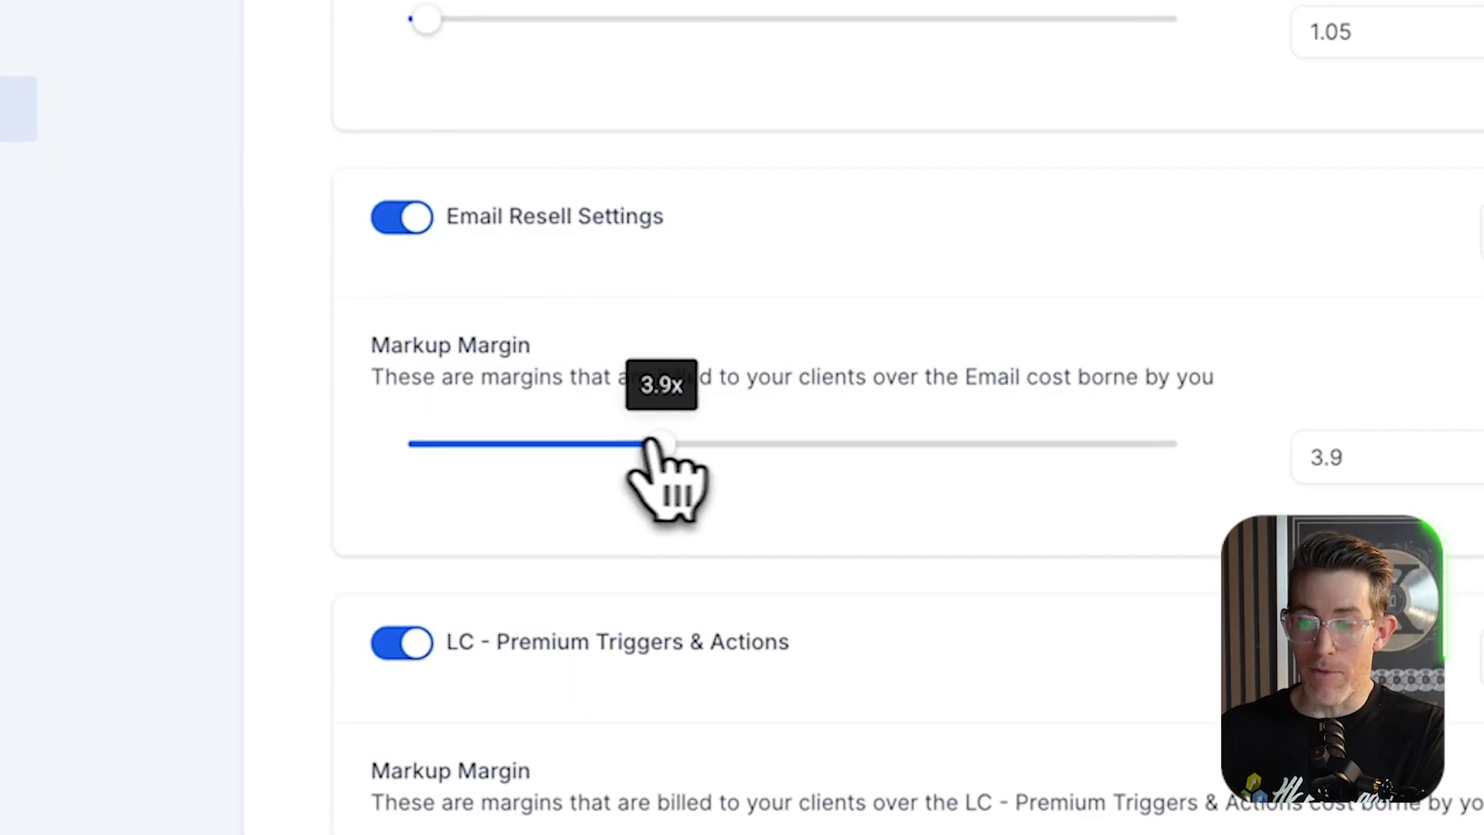
pyautogui.moveTo(652, 445); pyautogui.dragTo(1277, 448)
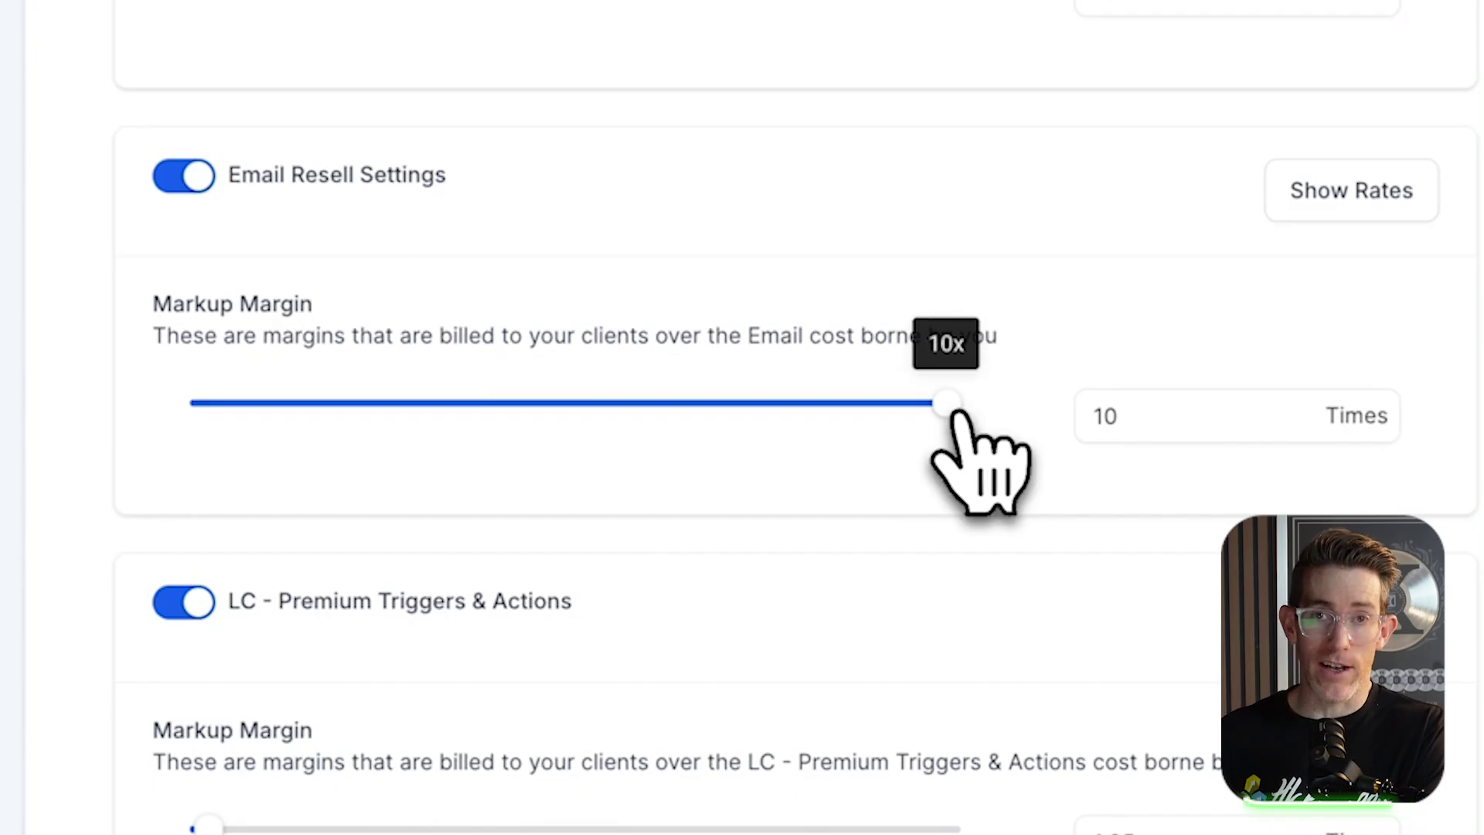
pyautogui.moveTo(947, 404); pyautogui.dragTo(155, 464)
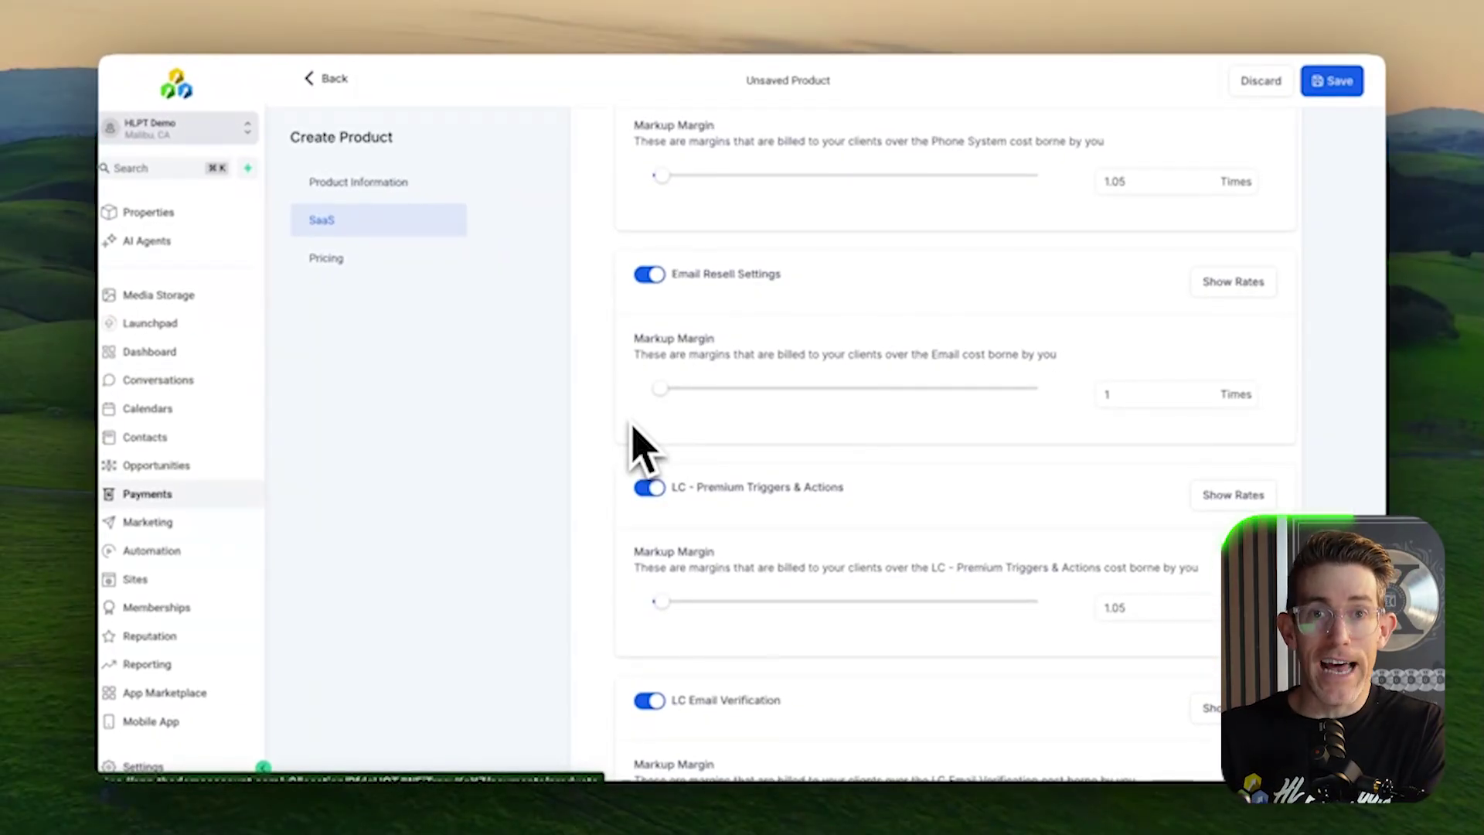
pyautogui.scroll(-6, 626, 472)
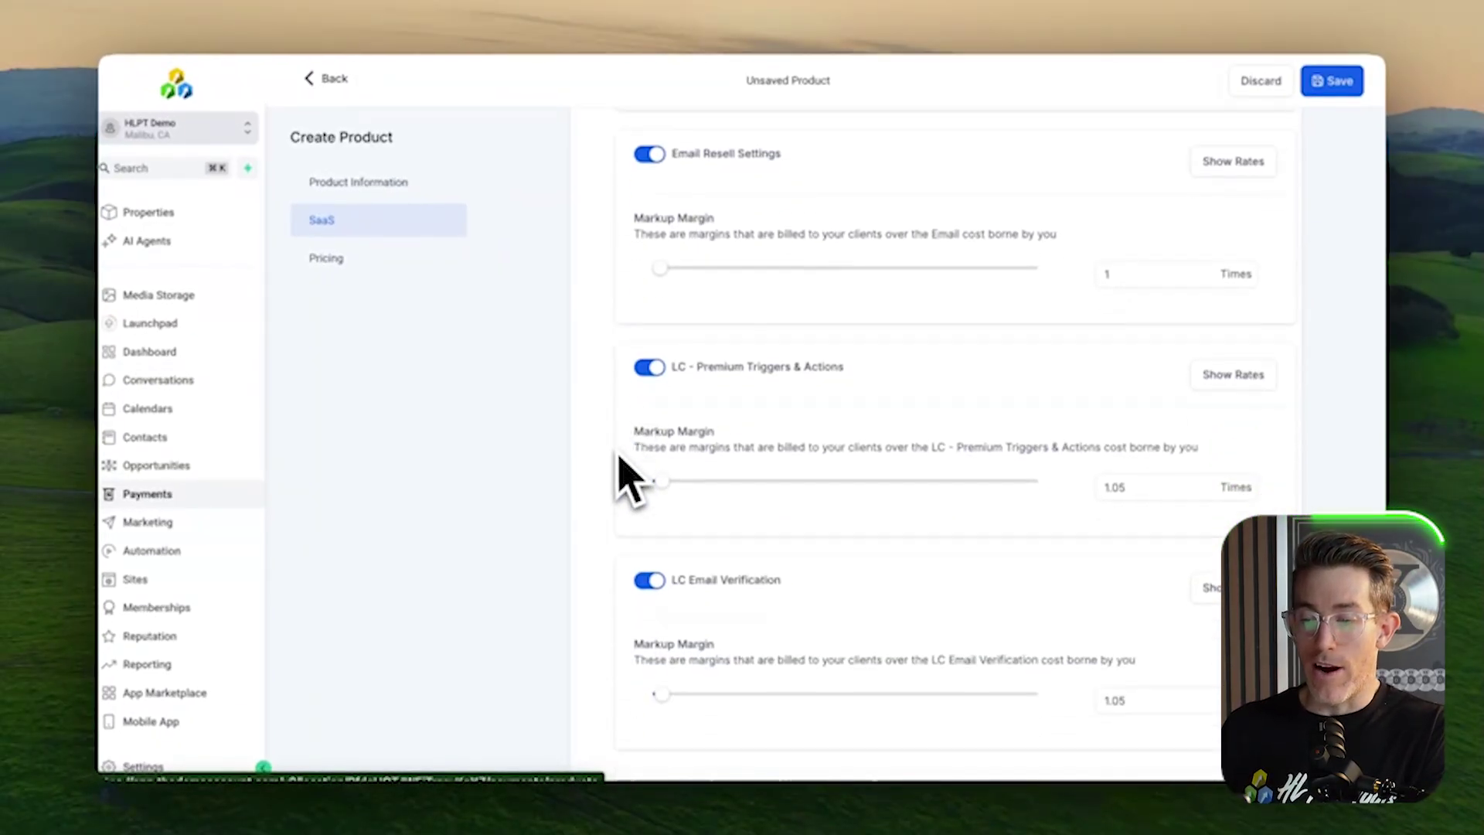
pyautogui.scroll(-6, 626, 475)
pyautogui.scroll(-2, 630, 464)
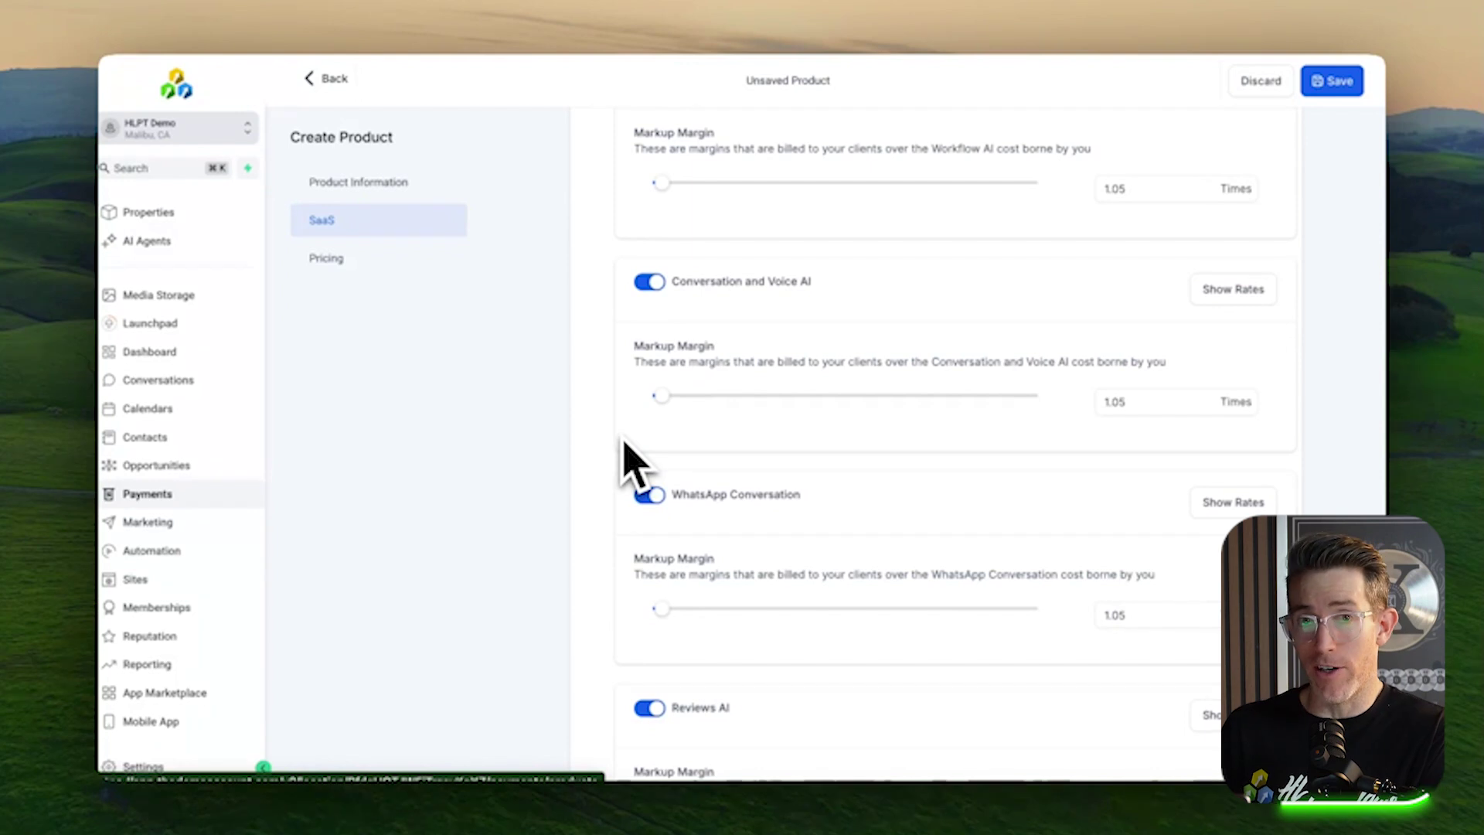
pyautogui.scroll(-1, 630, 464)
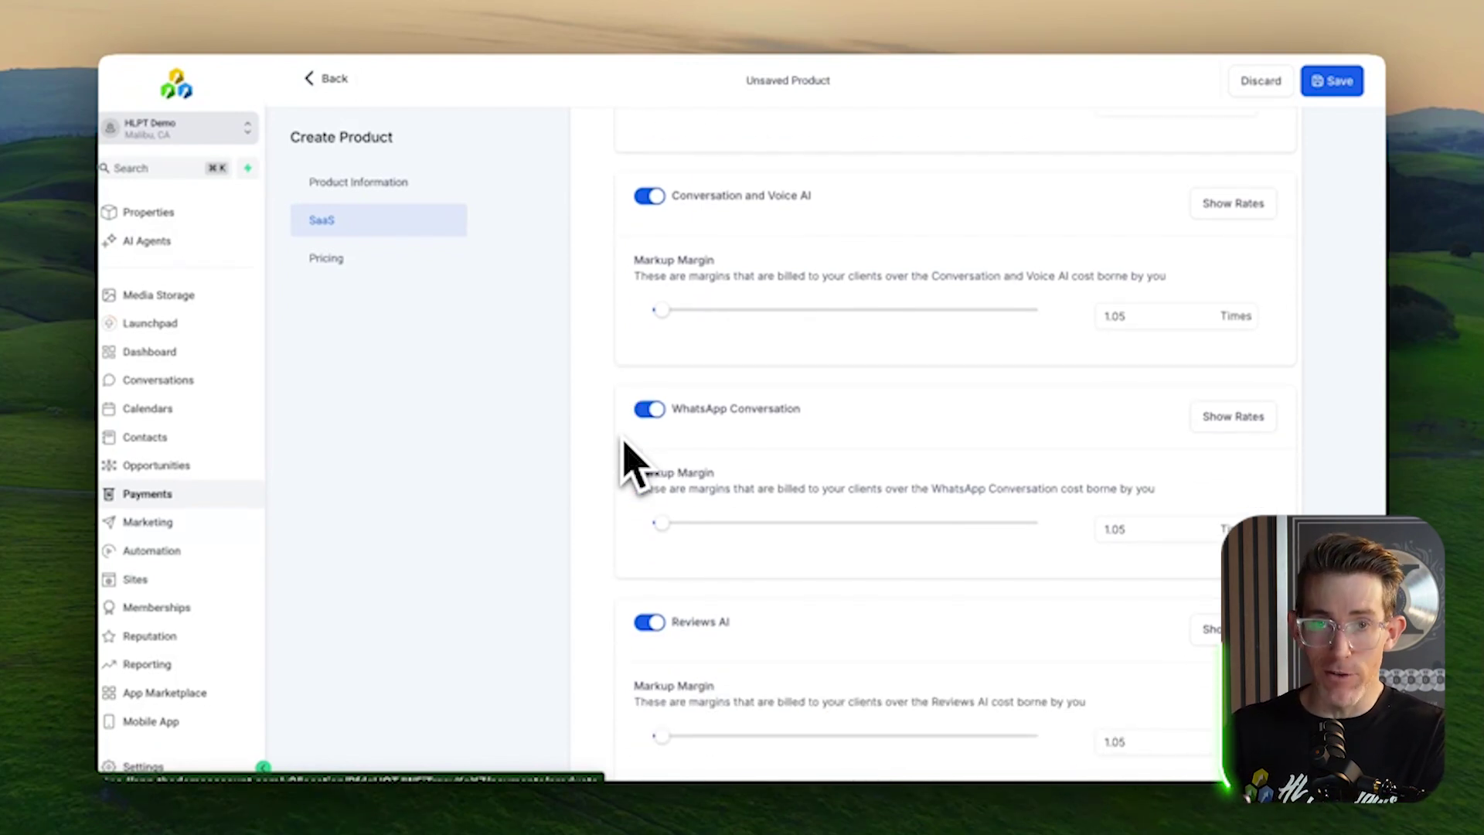
pyautogui.scroll(-15, 630, 464)
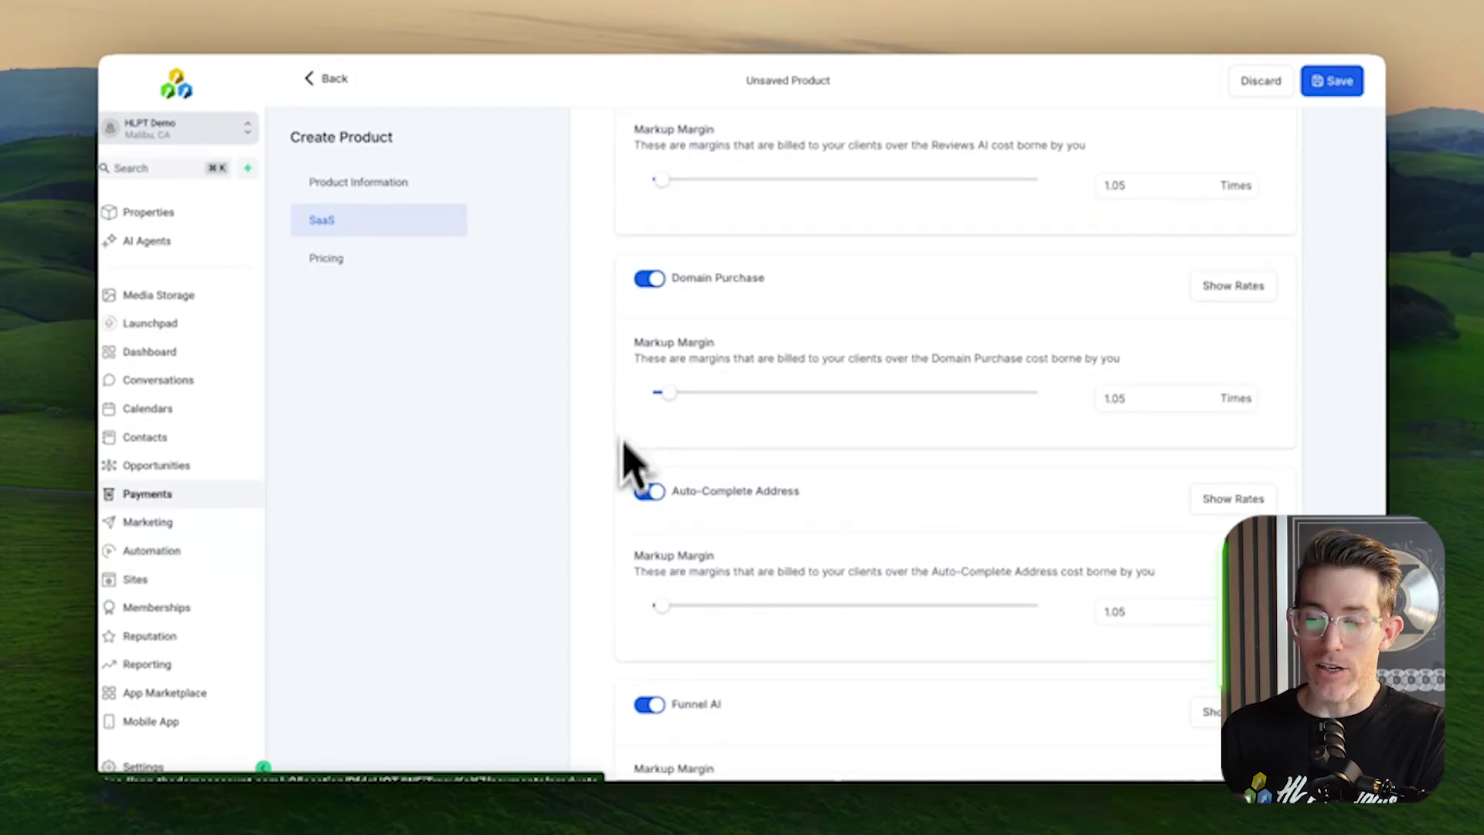
pyautogui.scroll(15, 696, 379)
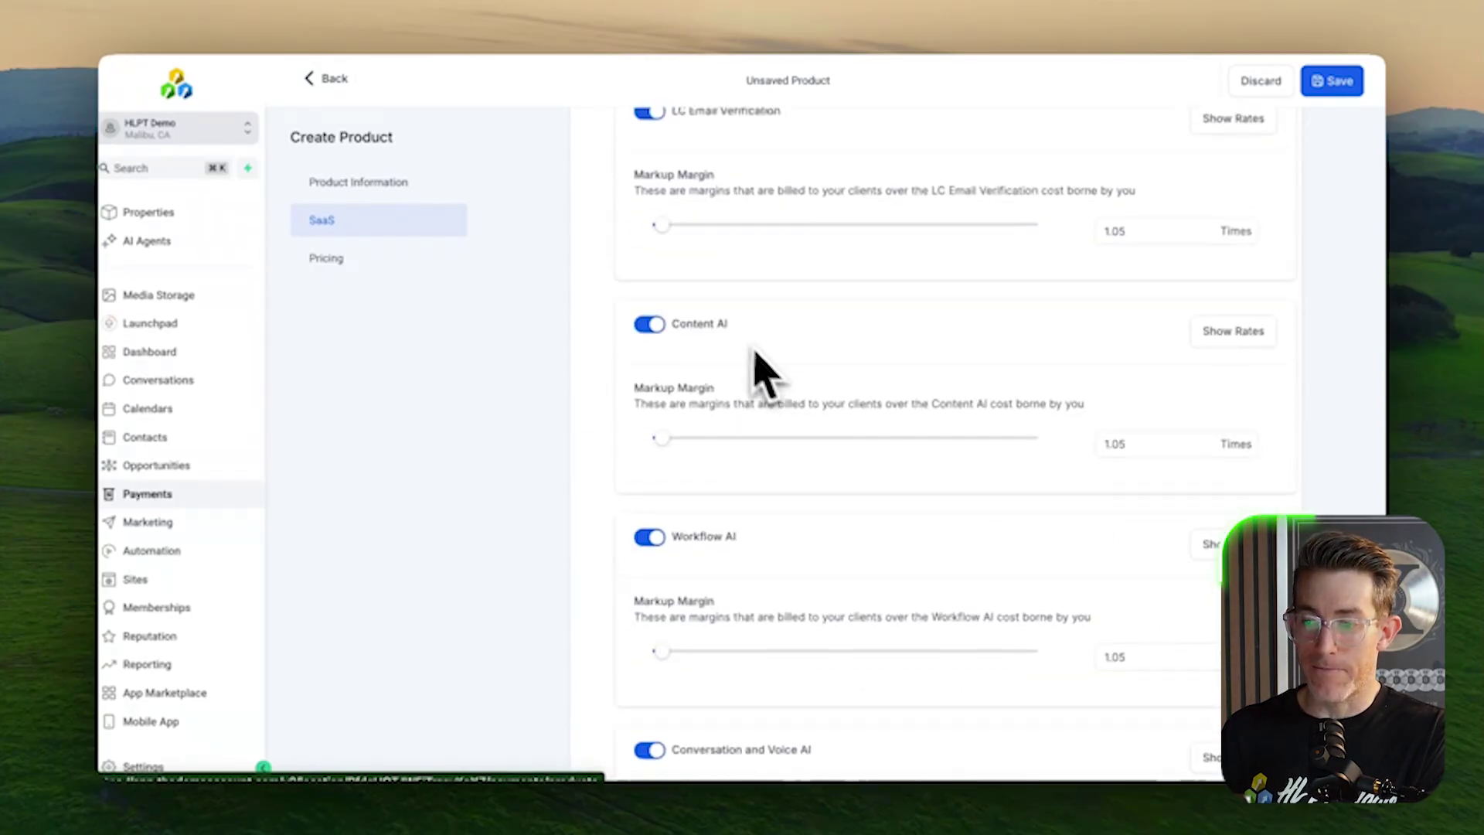
pyautogui.scroll(-10, 778, 473)
pyautogui.scroll(-5, 766, 587)
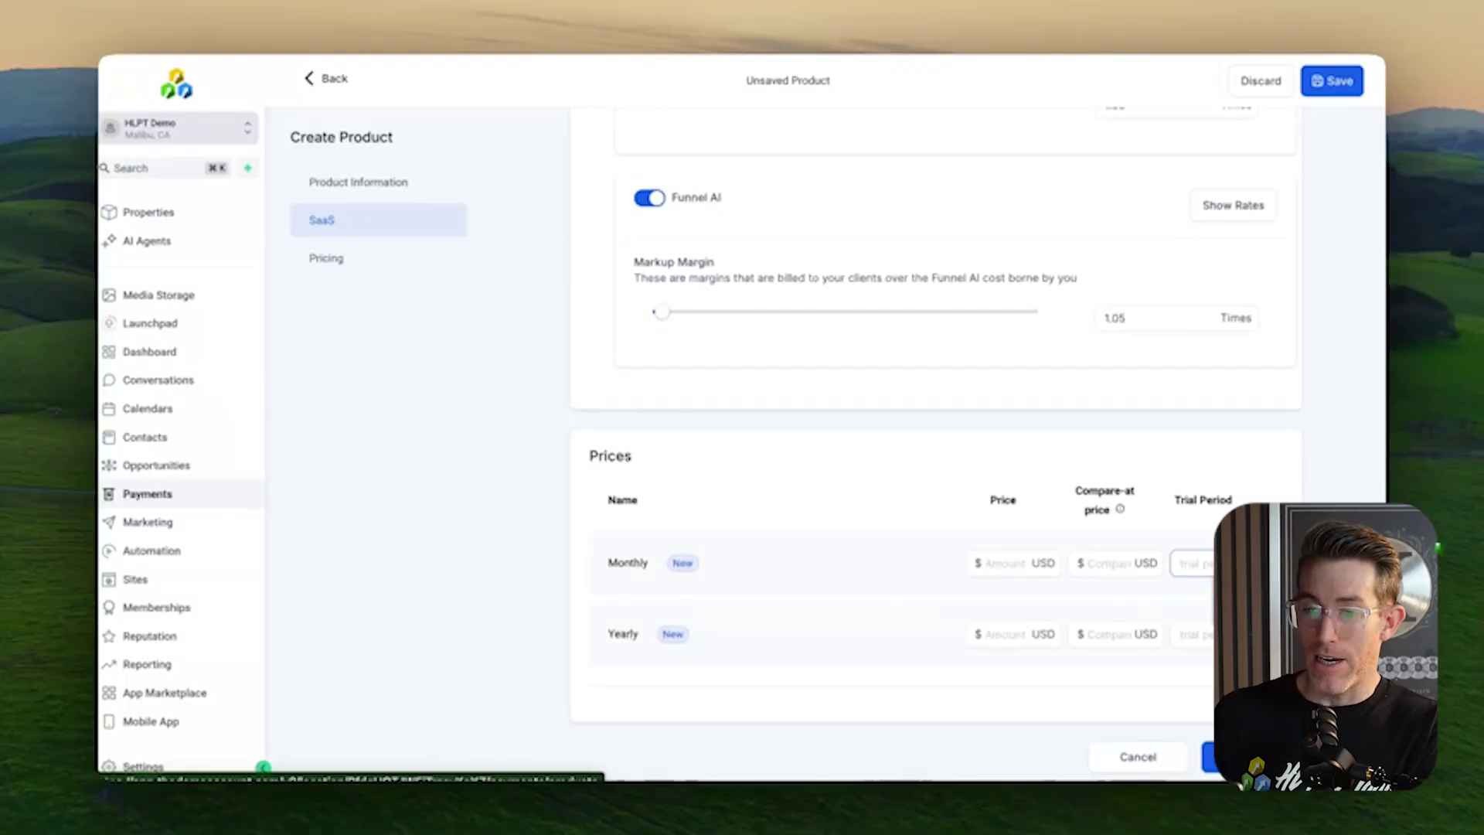
# Step: Enter a $97 Monthly and $997 Yearly price and save the Core product
pyautogui.scroll(10, 1279, 479)
pyautogui.scroll(15, 1276, 480)
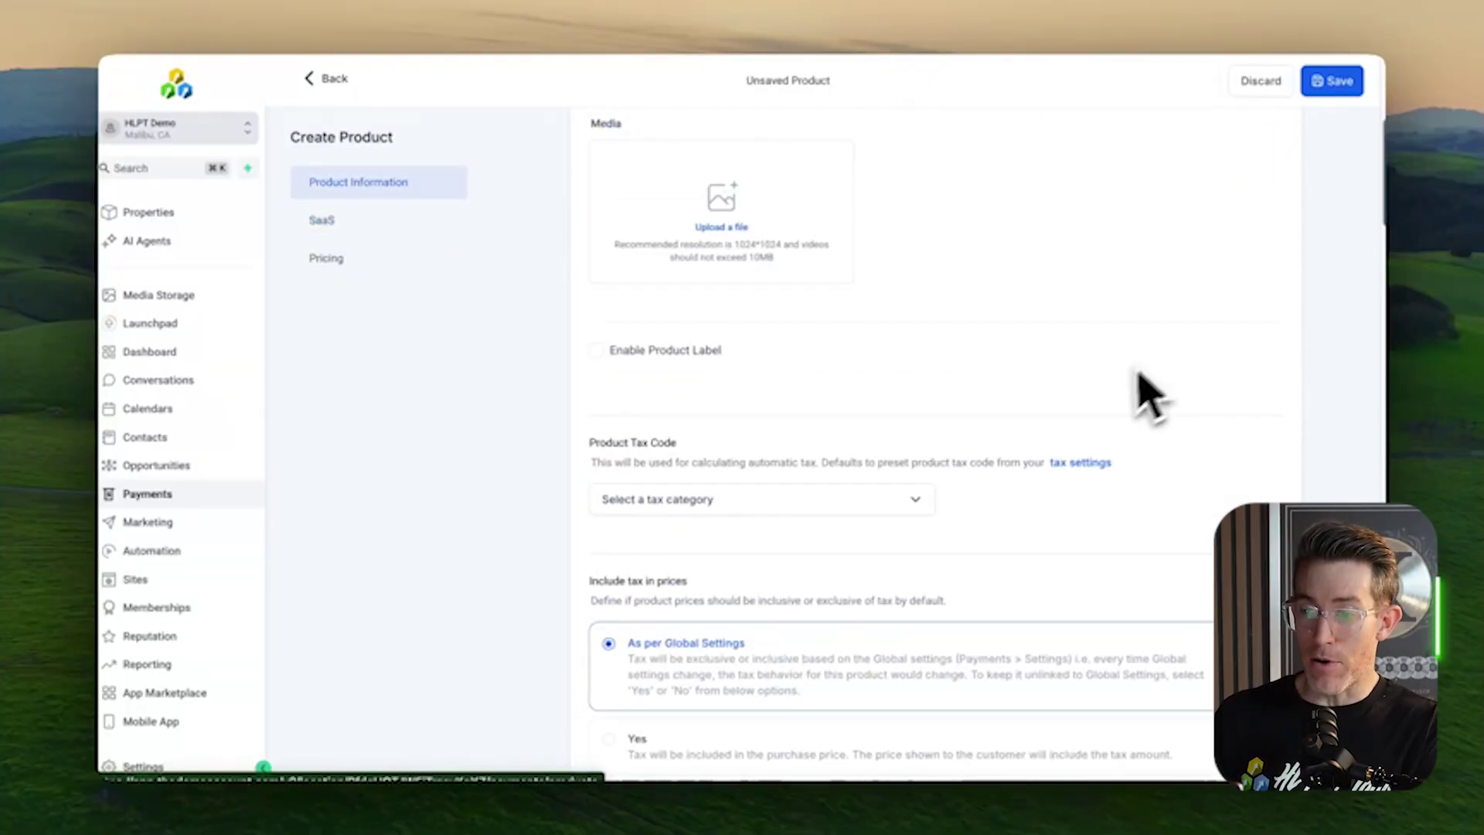
pyautogui.scroll(-15, 889, 557)
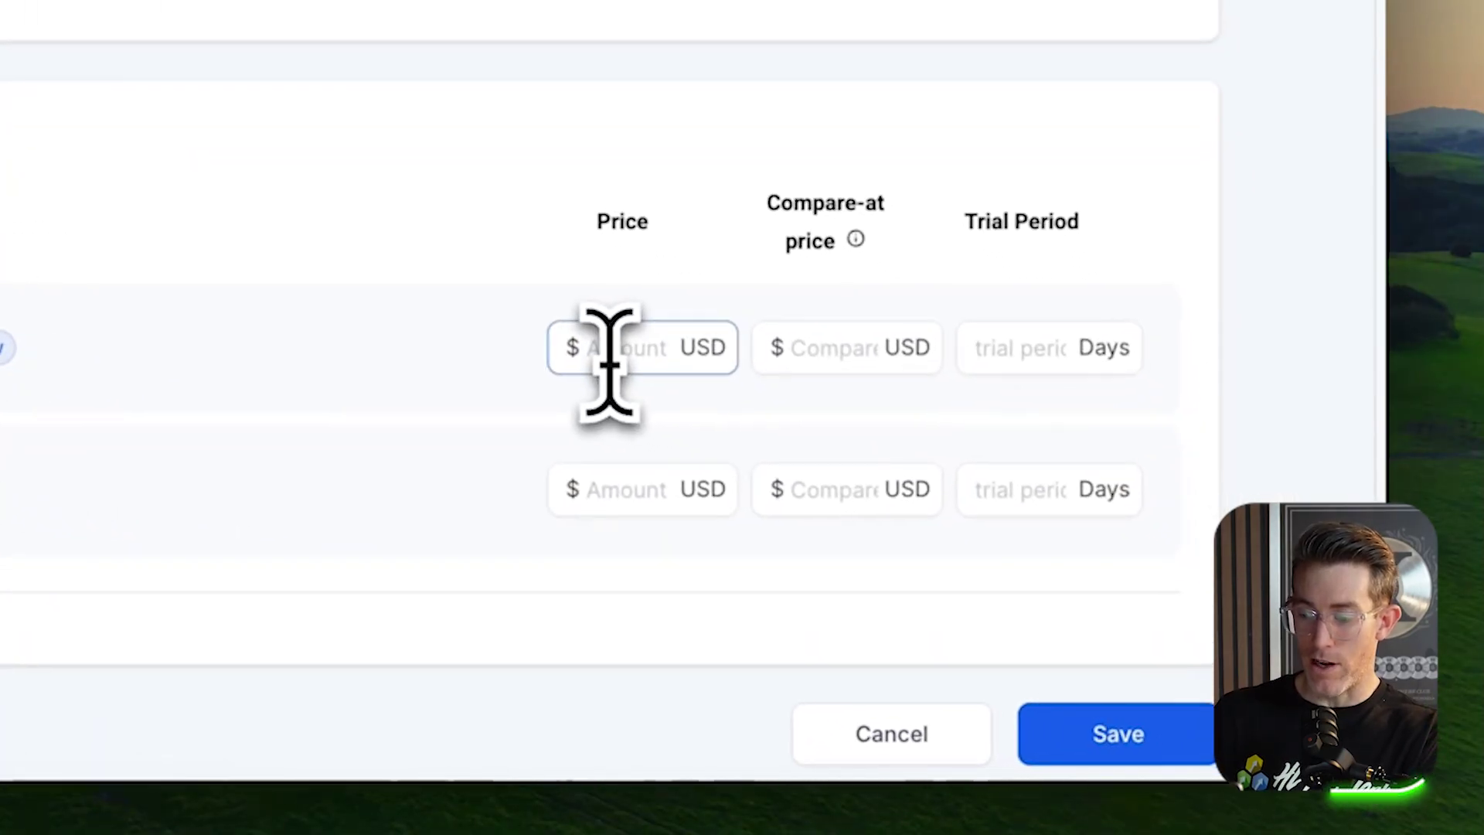
pyautogui.write('97')
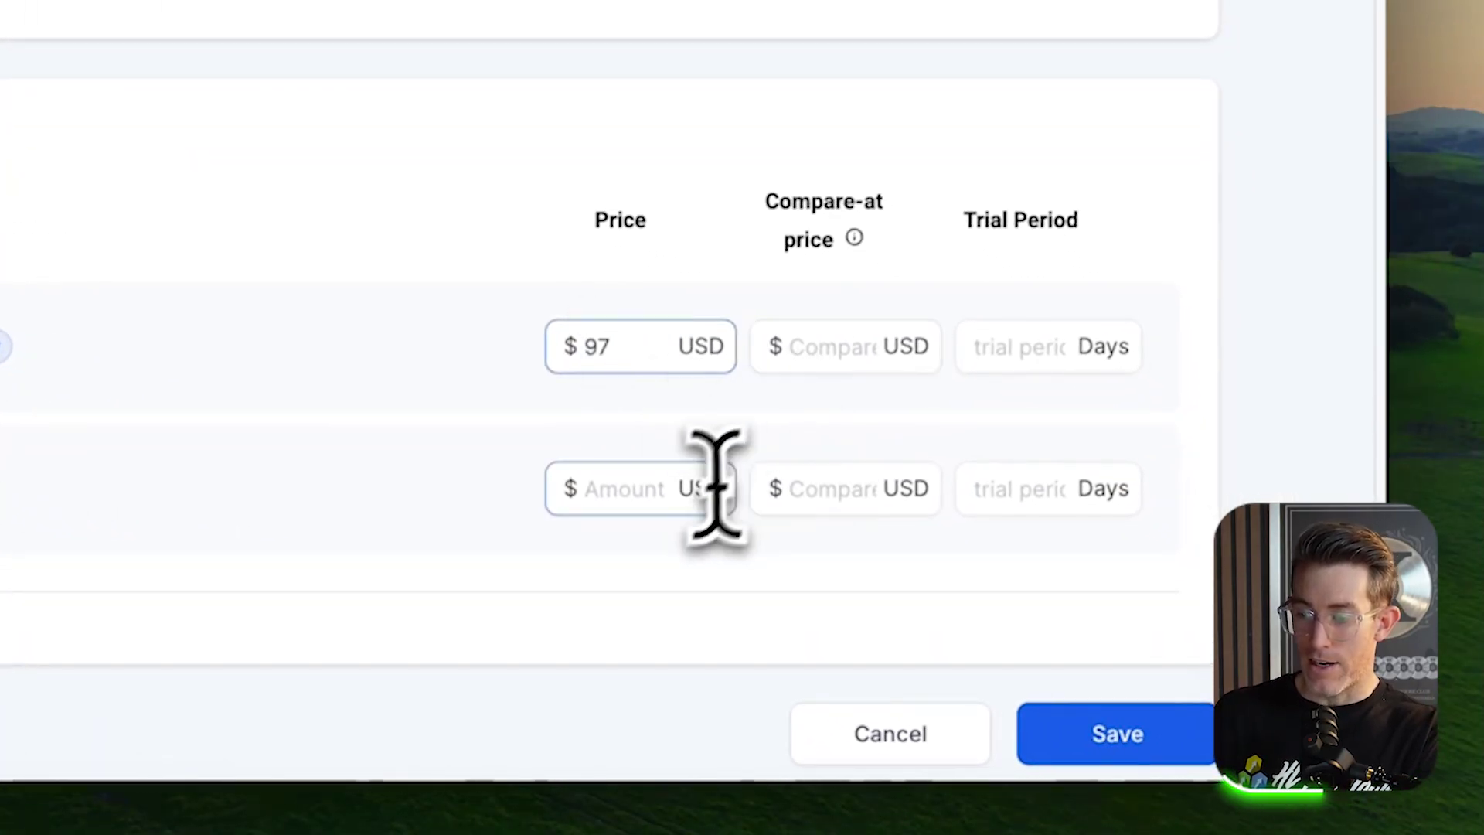
pyautogui.click(630, 494)
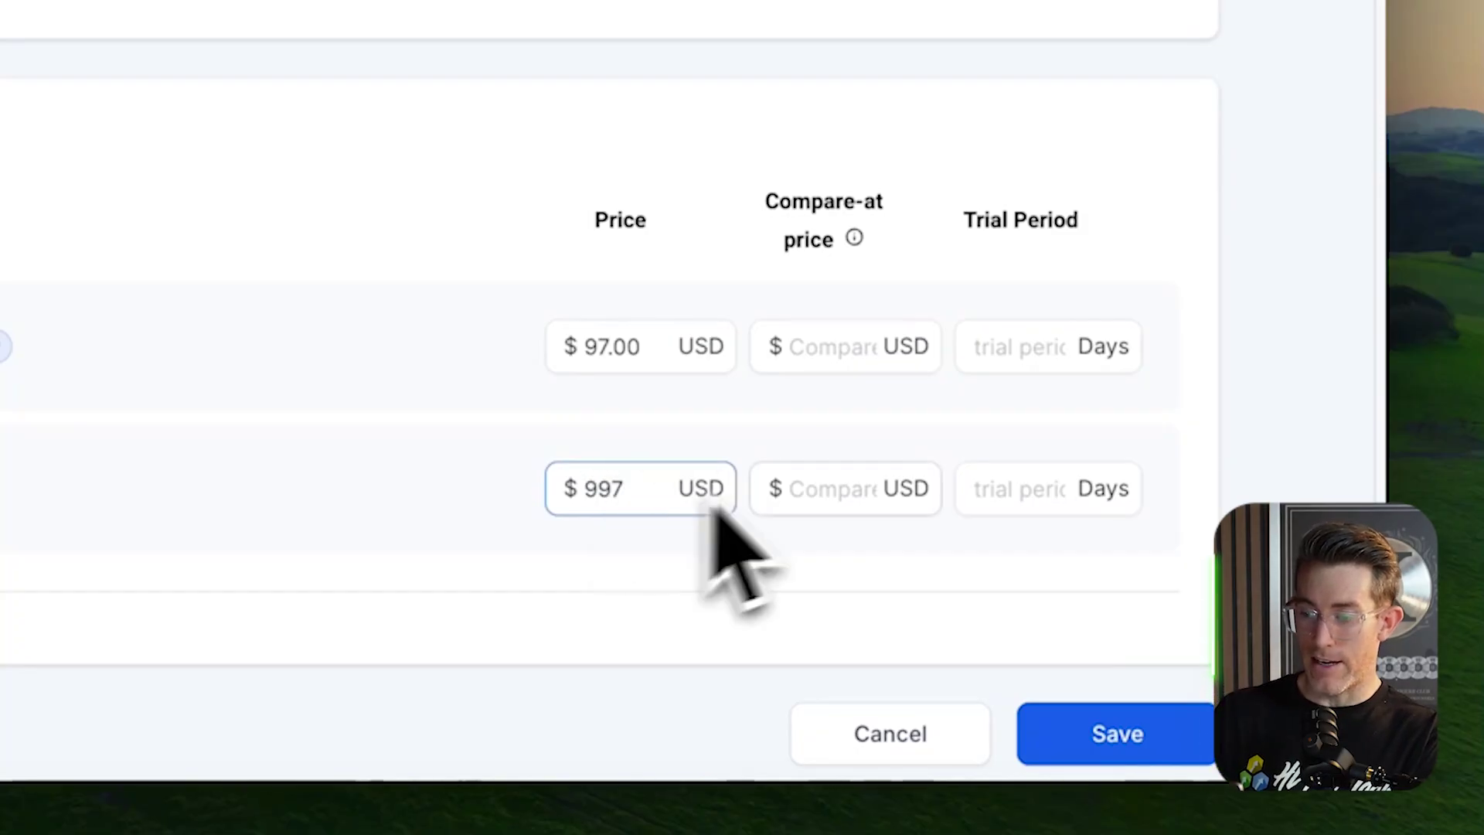
pyautogui.click(826, 350)
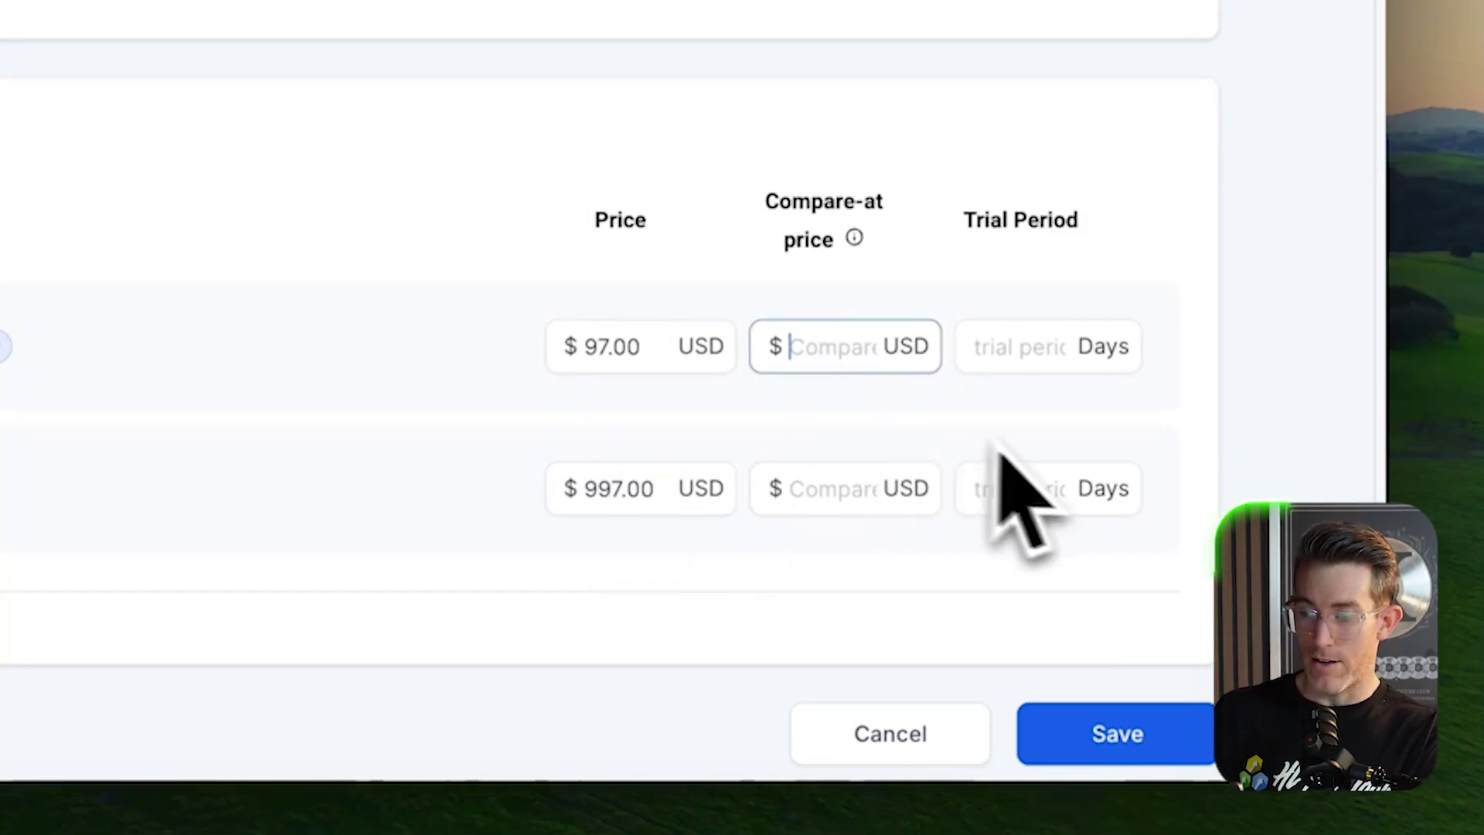
pyautogui.click(1118, 735)
pyautogui.scroll(10, 681, 340)
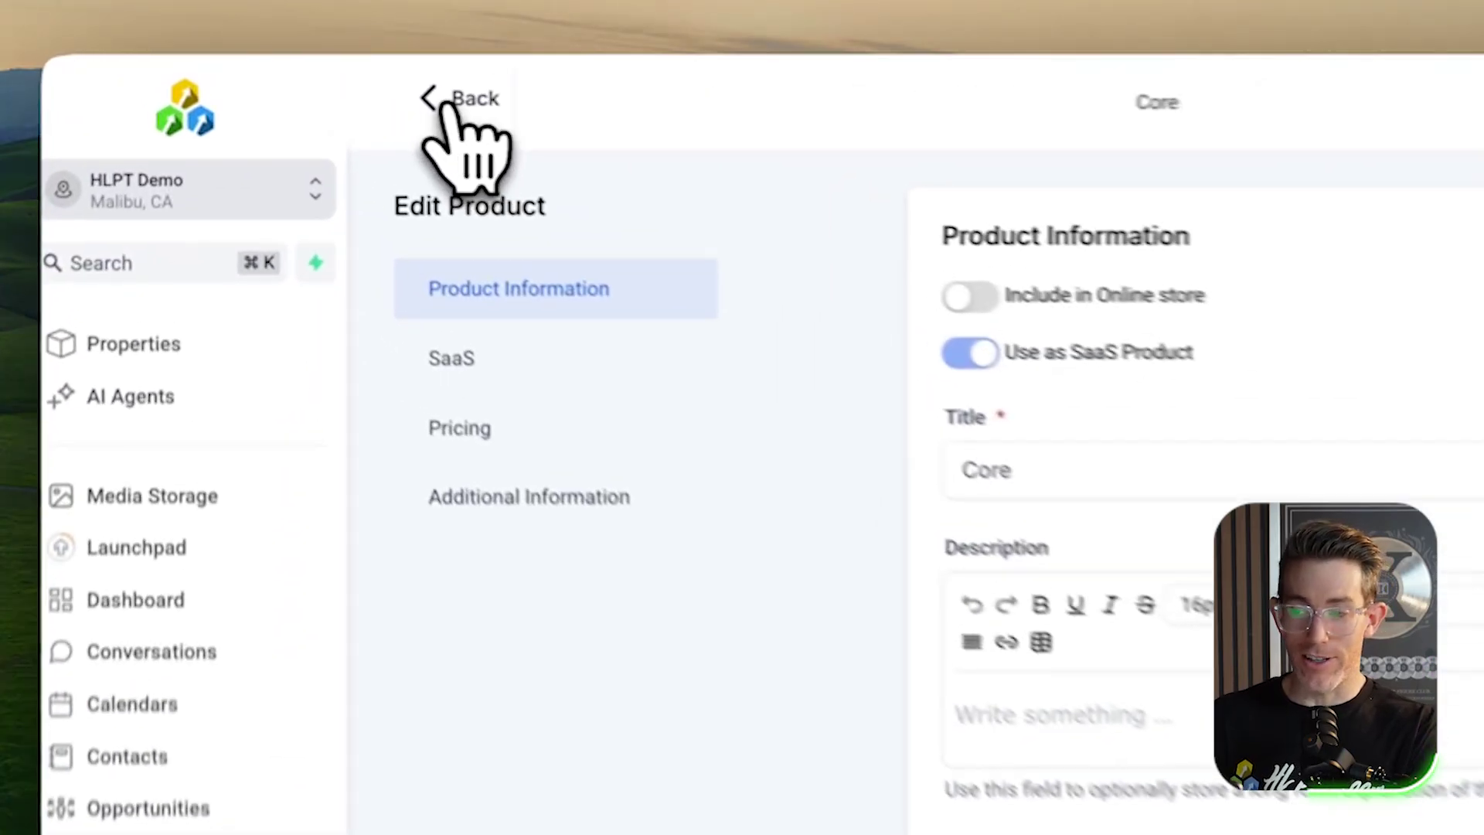
# Step: Return to Products and open the Payments Integrations page
pyautogui.click(328, 80)
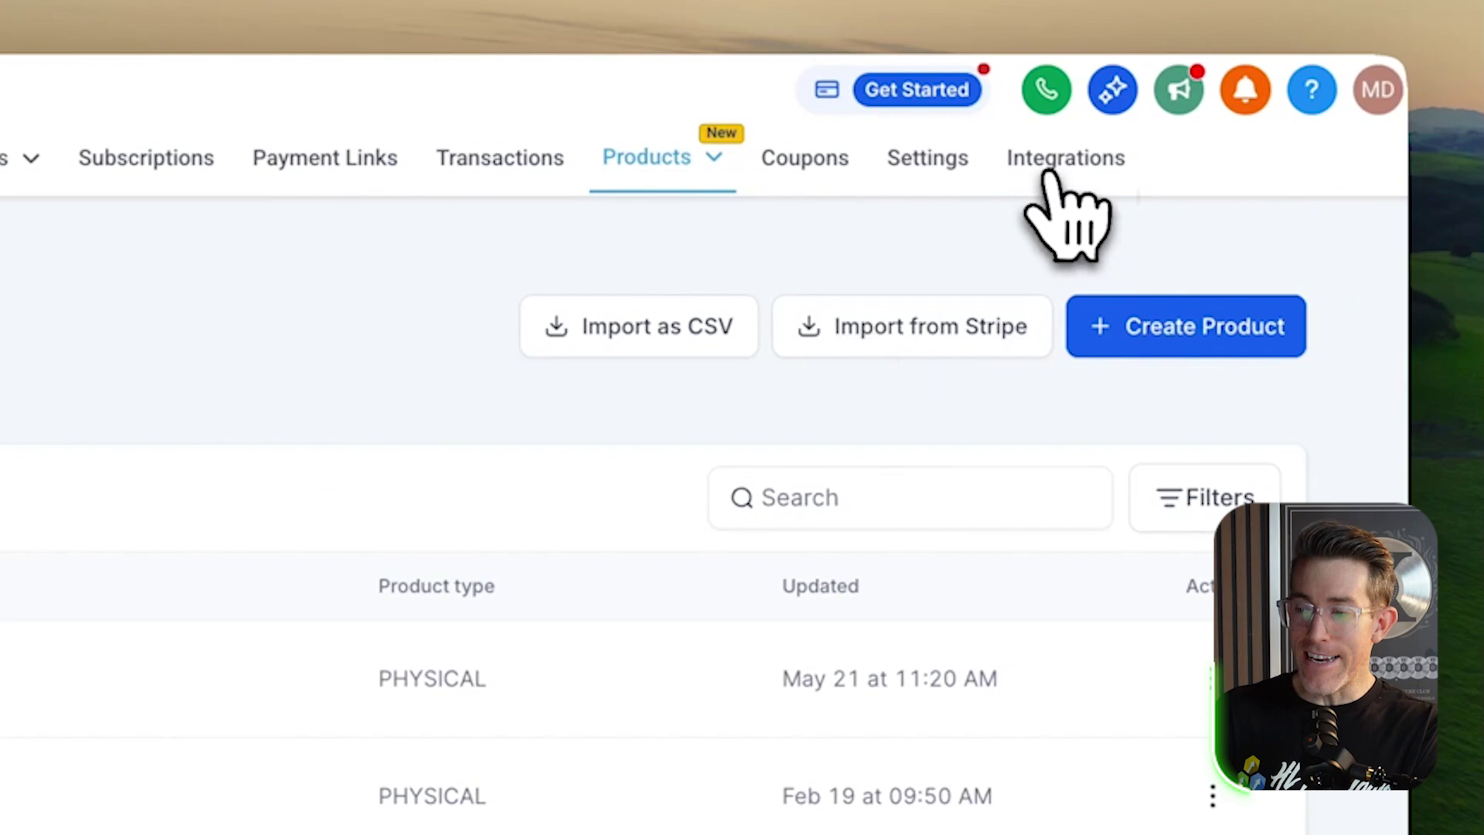
pyautogui.click(1055, 164)
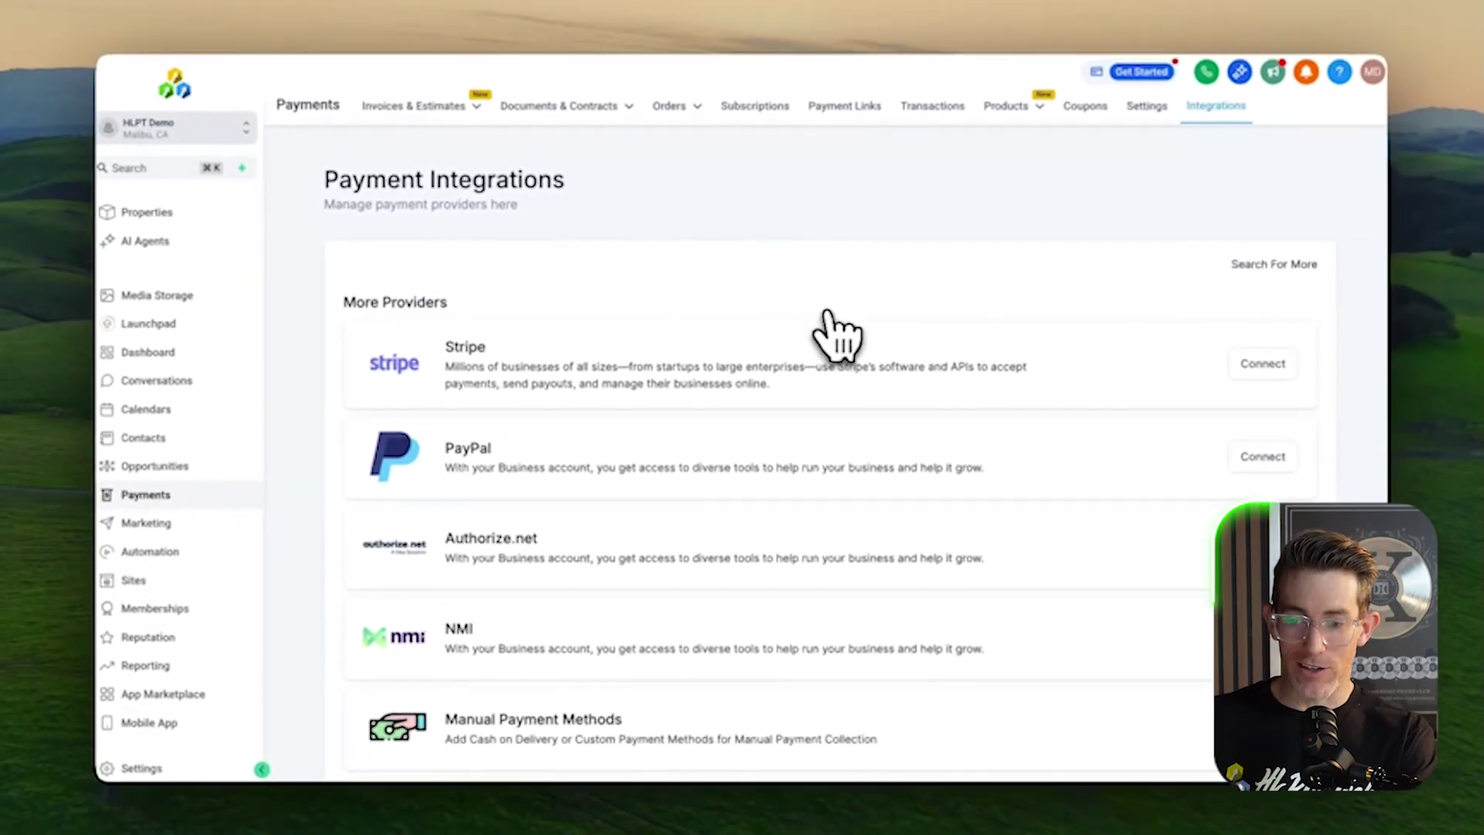
pyautogui.scroll(-3, 839, 332)
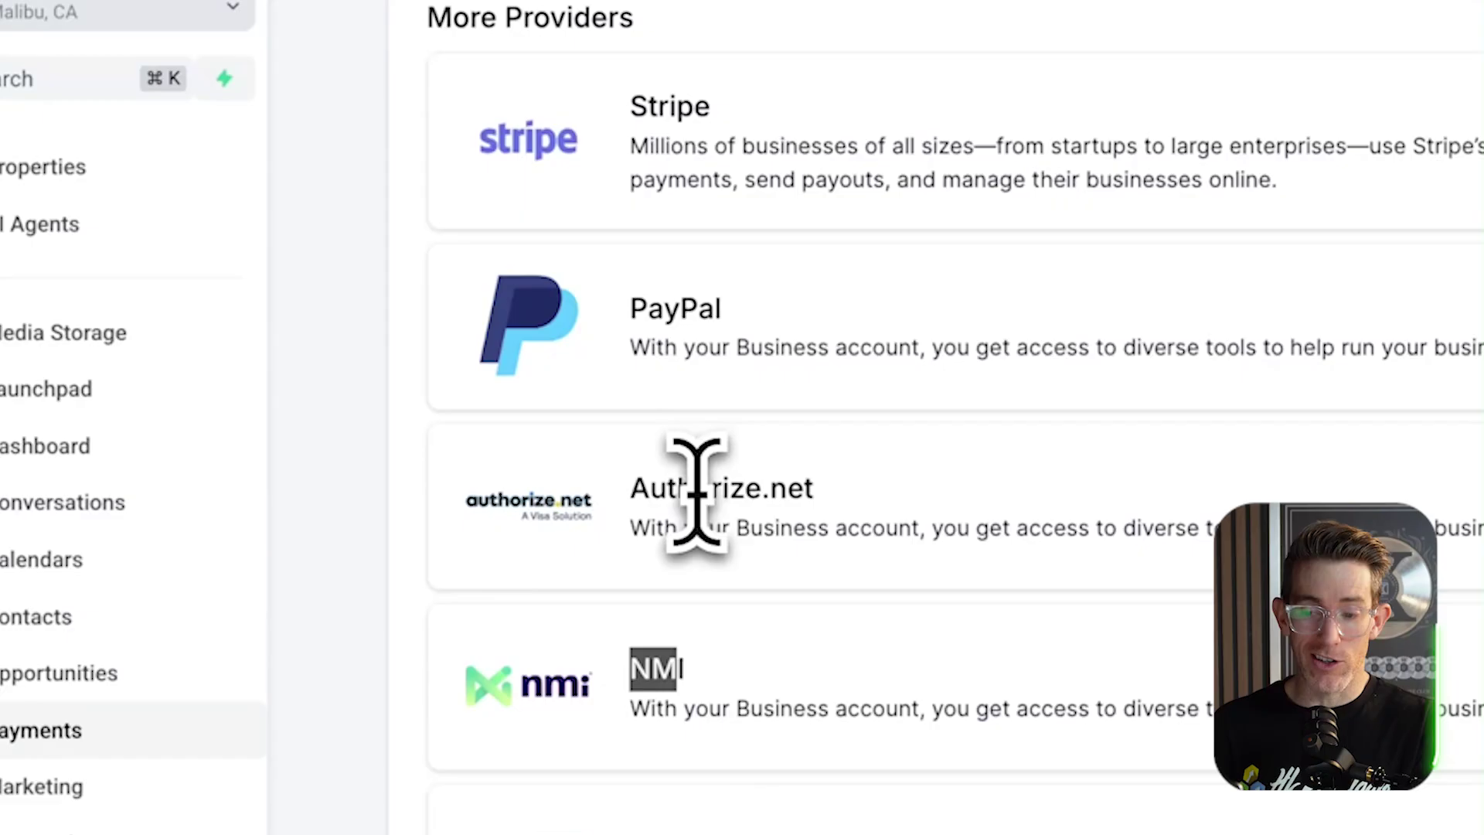
# Step: Highlight the Authorize.net and NMI provider names in the integrations list
pyautogui.moveTo(632, 493); pyautogui.dragTo(817, 493)
pyautogui.moveTo(627, 666); pyautogui.dragTo(679, 700)
pyautogui.click(648, 503)
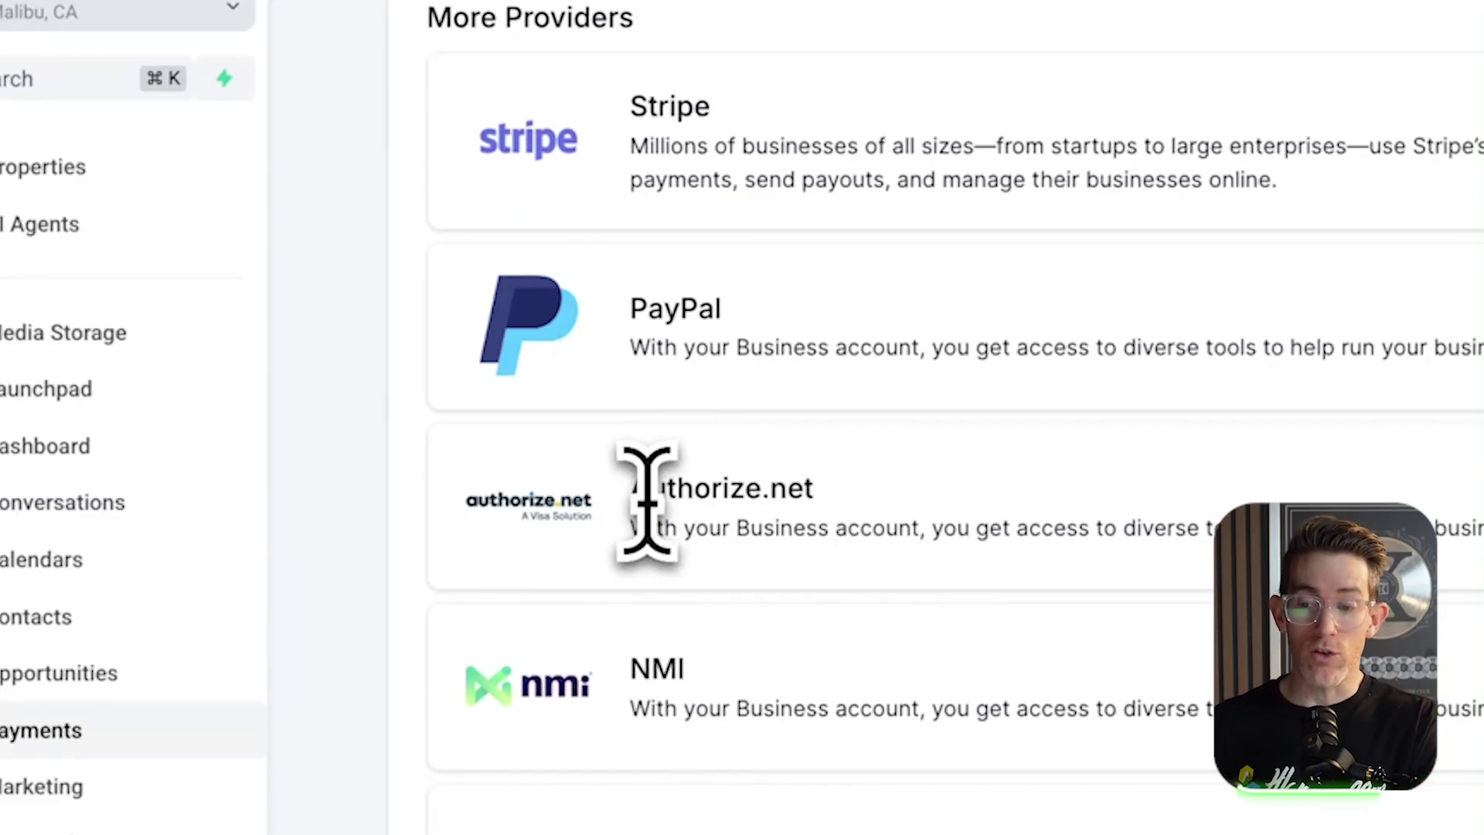
pyautogui.moveTo(647, 503); pyautogui.dragTo(808, 486)
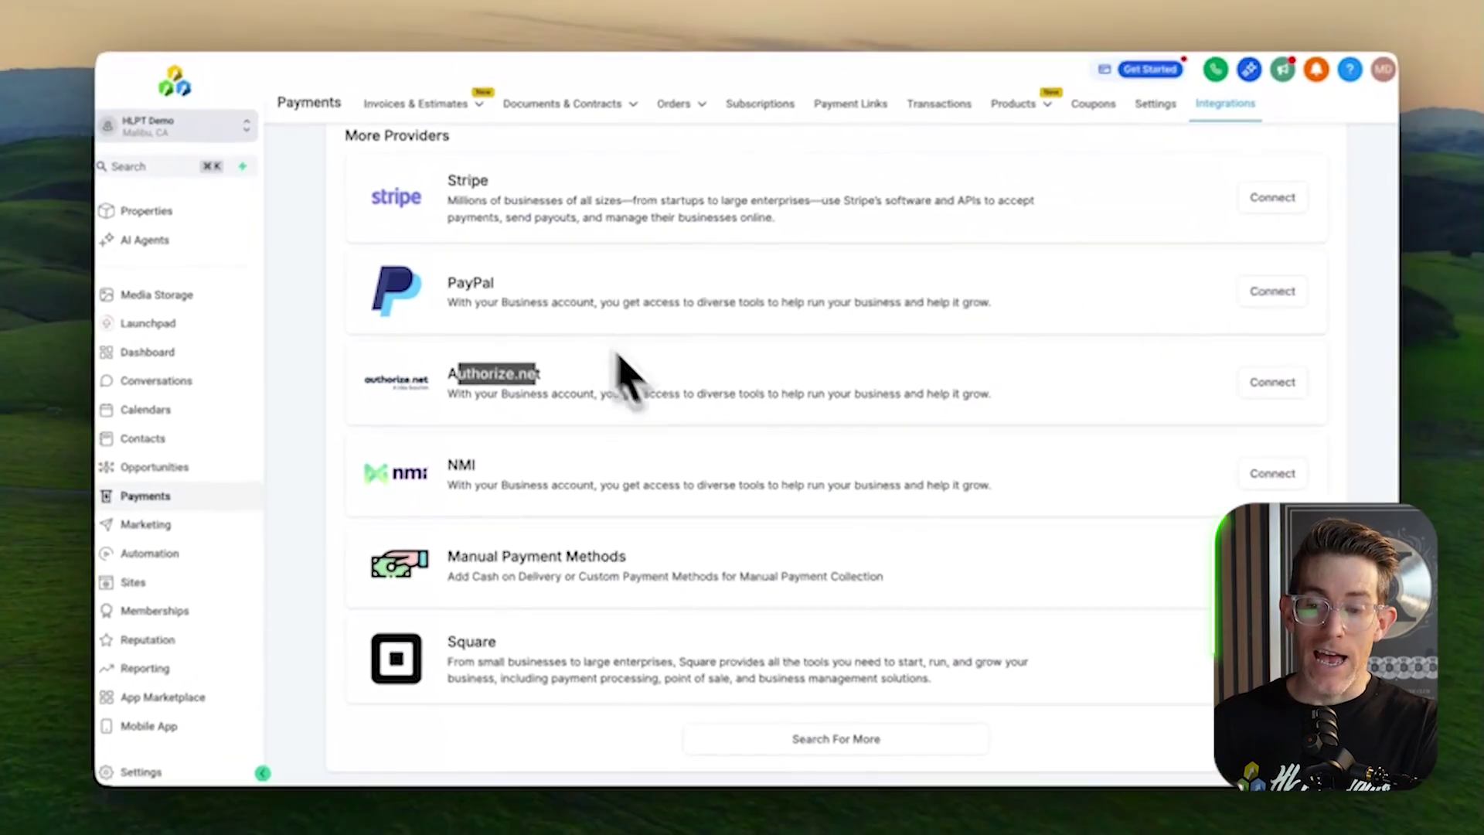
pyautogui.scroll(3, 533, 433)
pyautogui.scroll(-3, 611, 462)
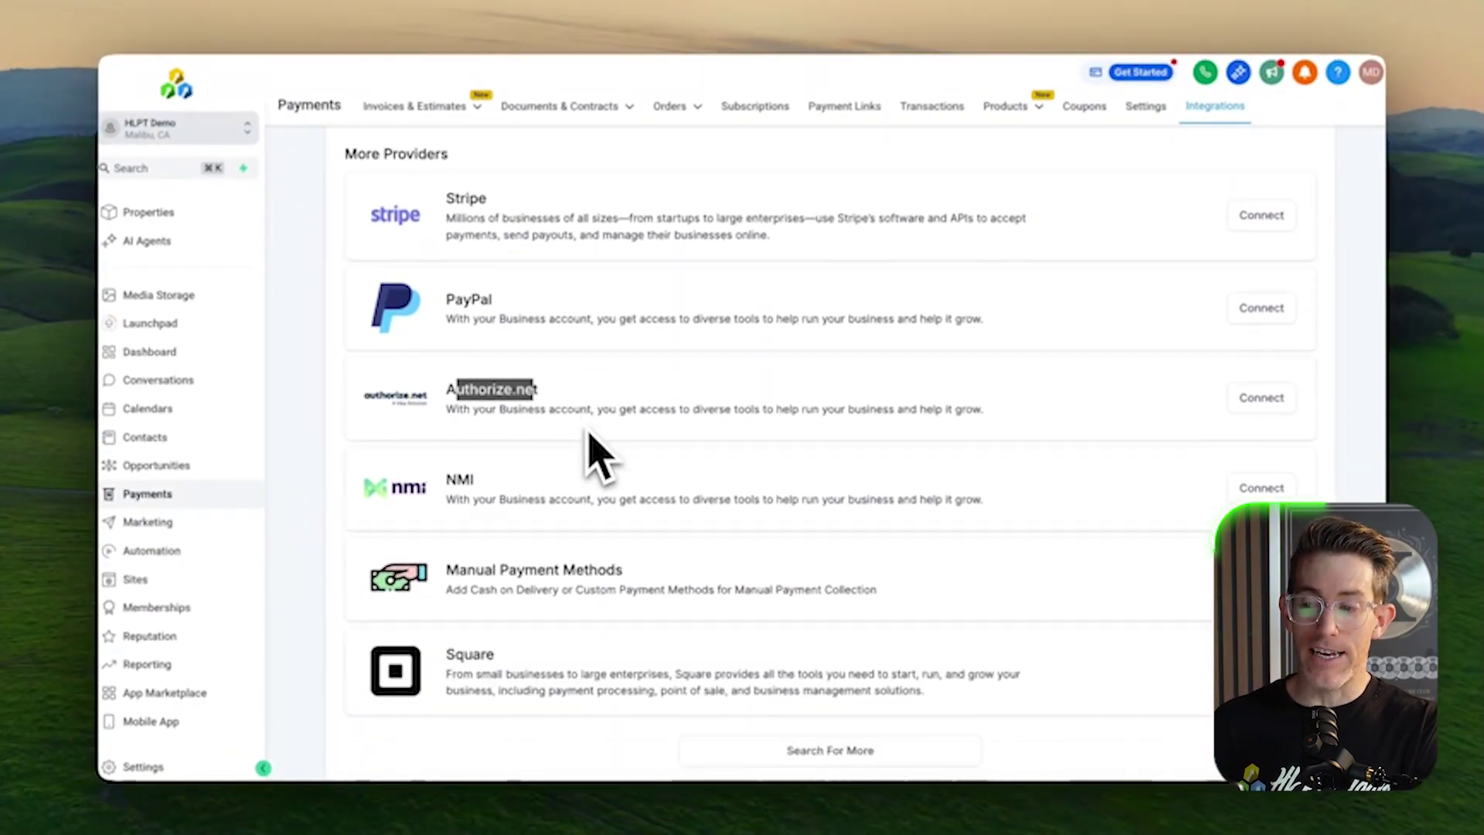
pyautogui.scroll(-1, 589, 435)
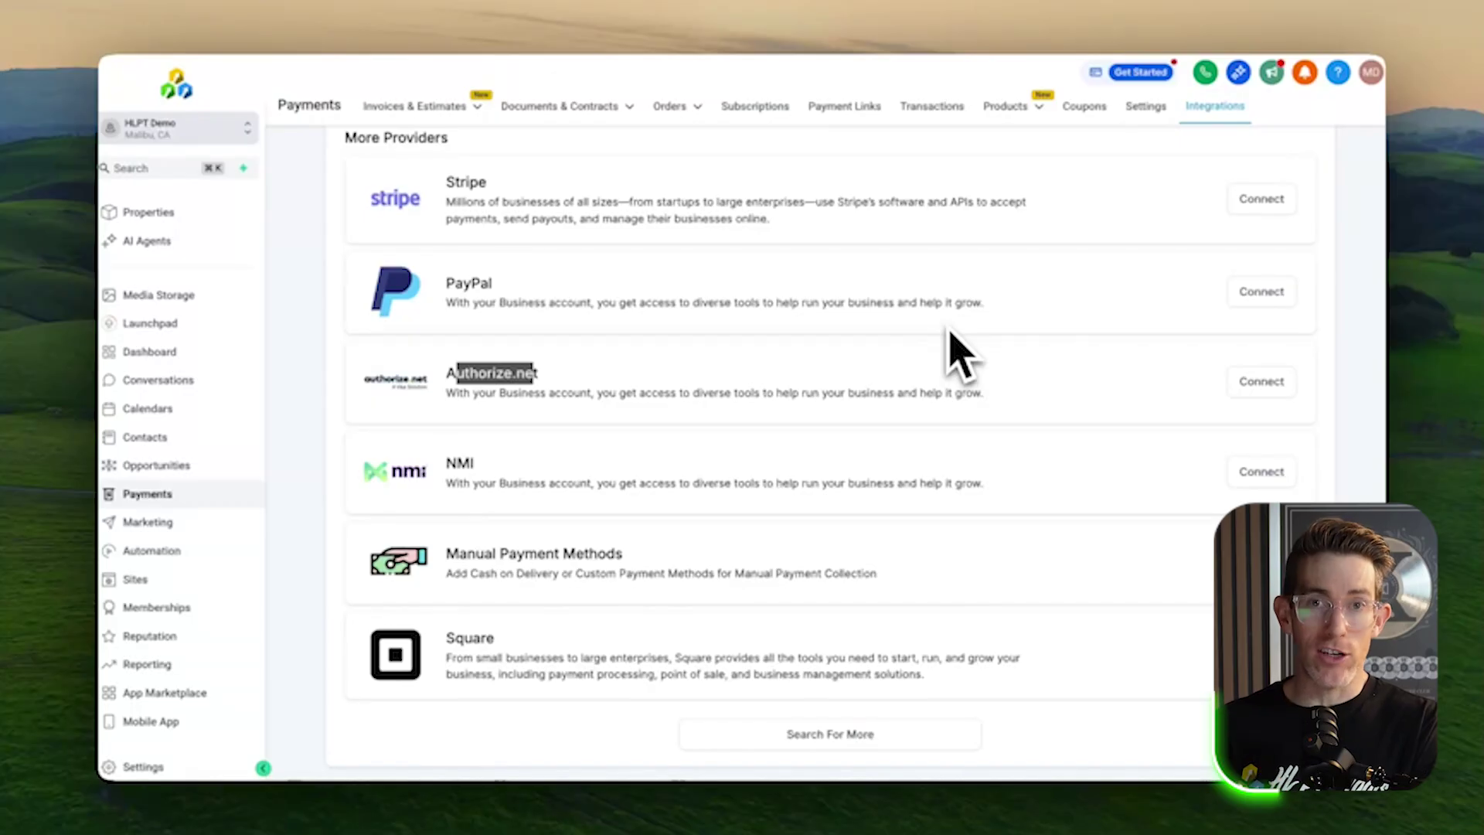
# Step: Leave the sub-account for the agency view and open the SaaS Configurator's Plans & Pricing
pyautogui.click(245, 131)
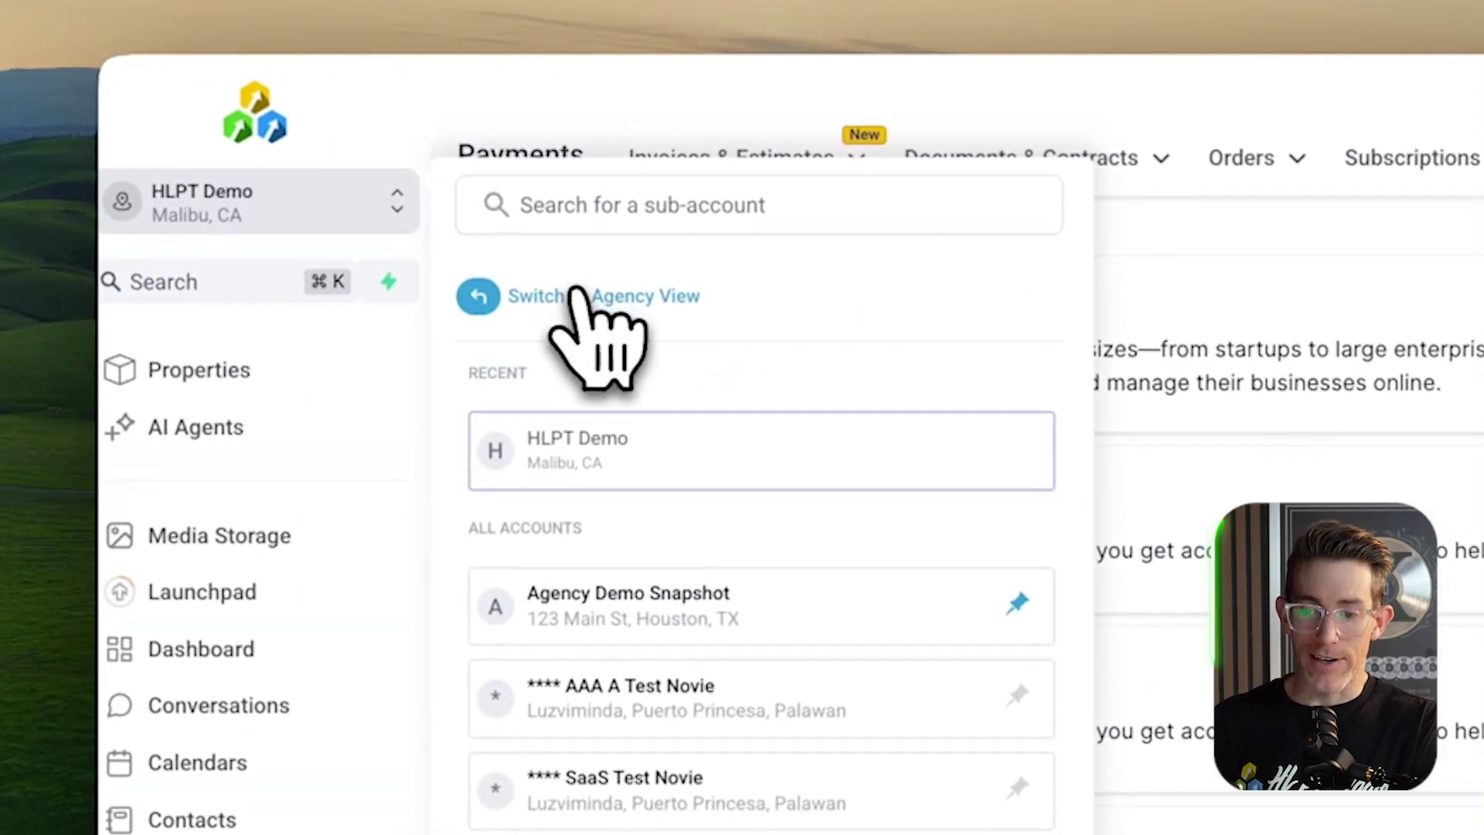
pyautogui.click(669, 453)
pyautogui.click(237, 416)
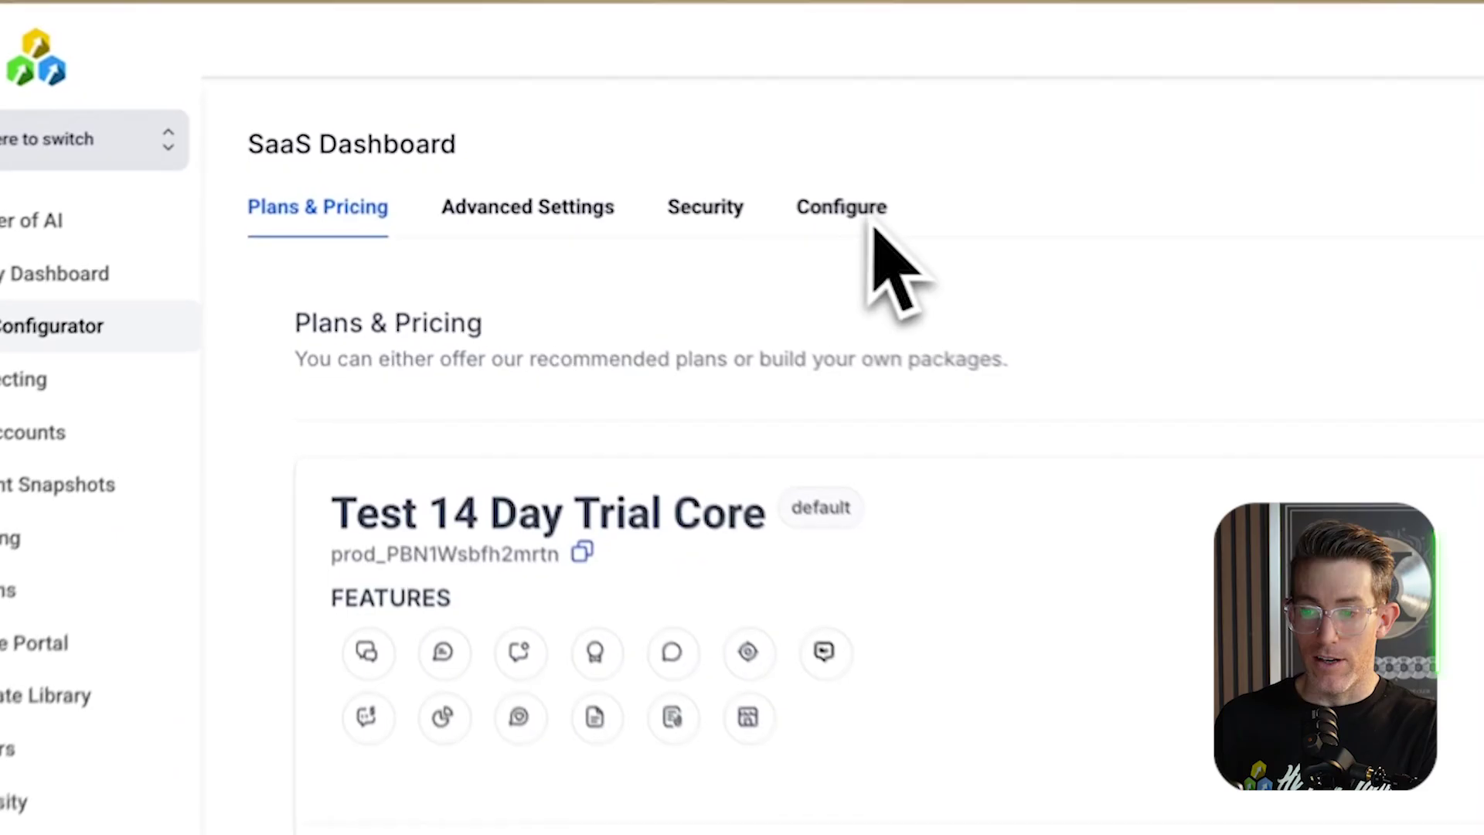
# Step: Enable 'Add new plan's features upon upgrading' in the SaaS Configurator's Advanced Settings
pyautogui.click(877, 224)
pyautogui.click(552, 224)
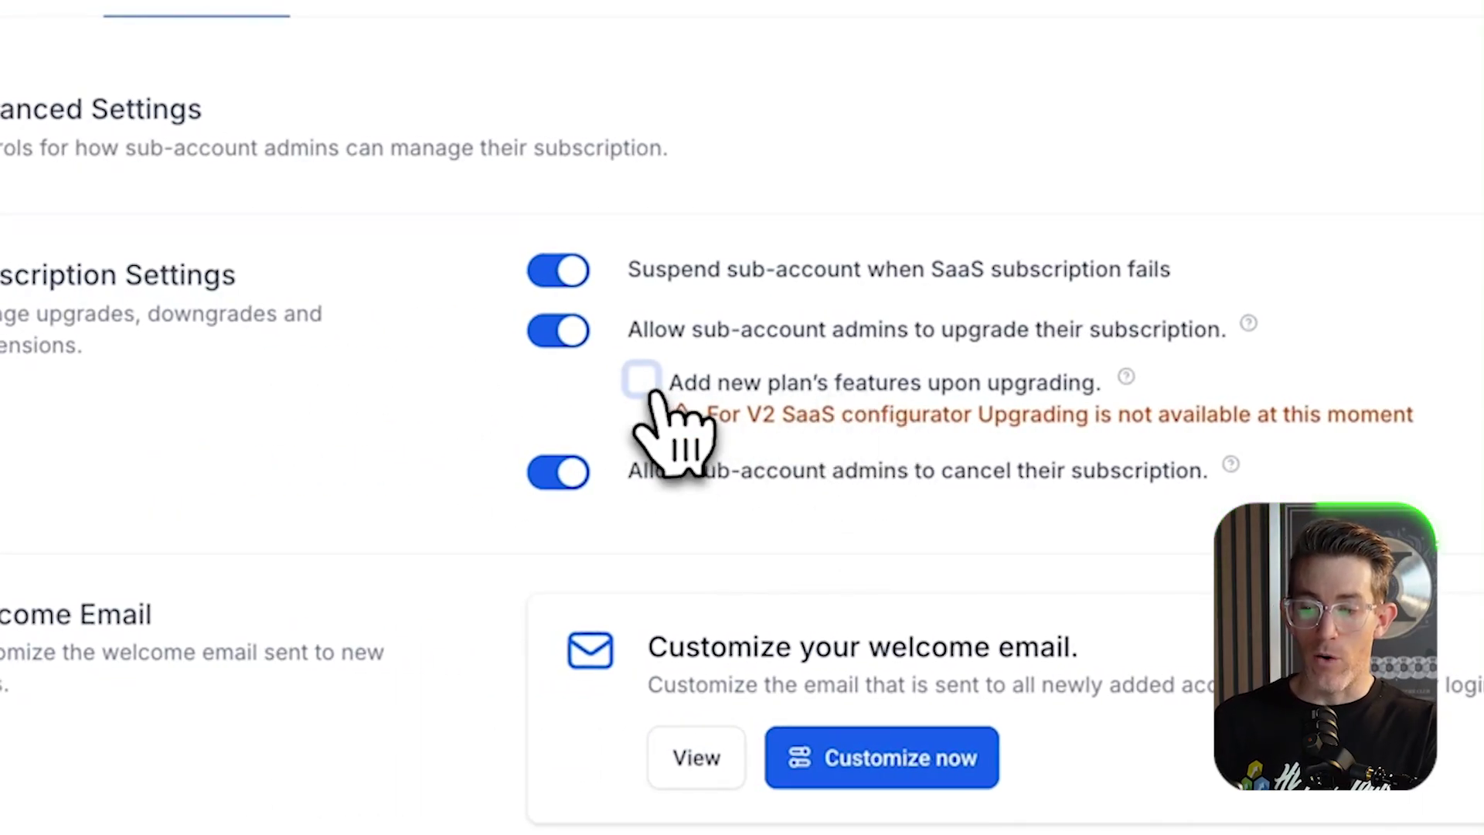
pyautogui.click(648, 385)
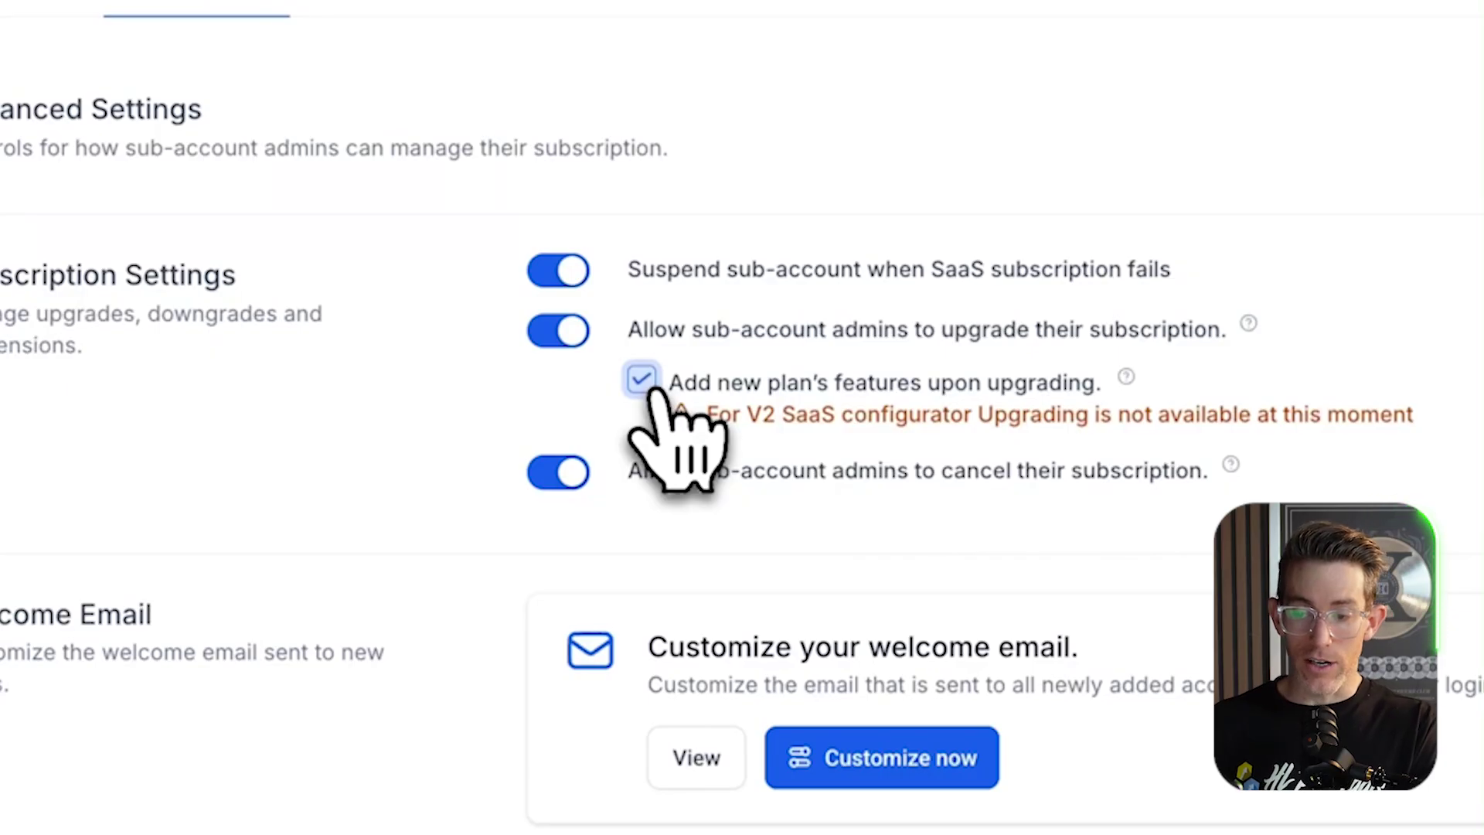